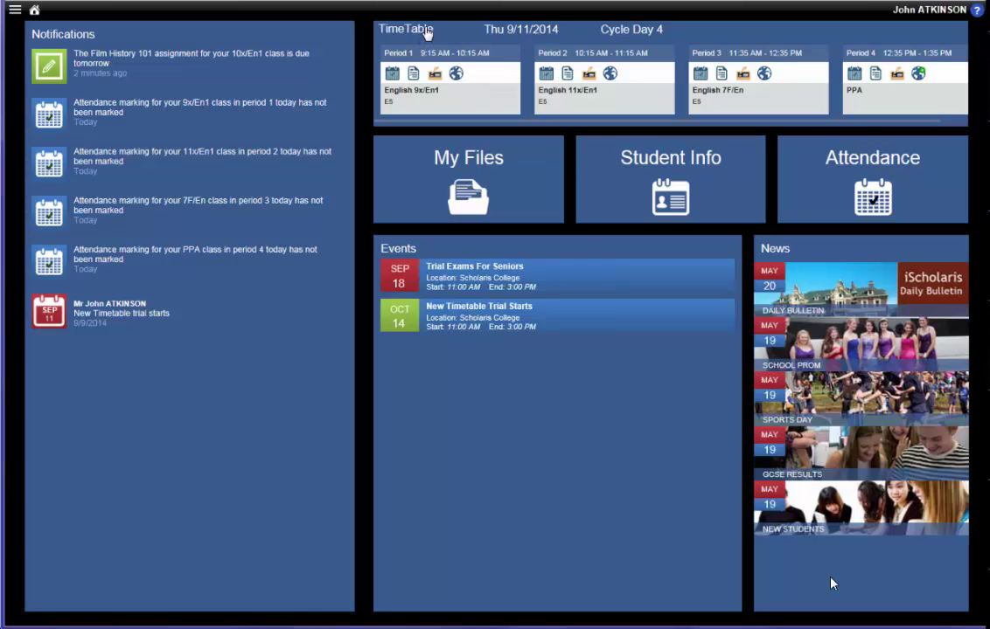
# View the full weekly timetable, checking the teacher list without changing teacher
pyautogui.click(427, 32)
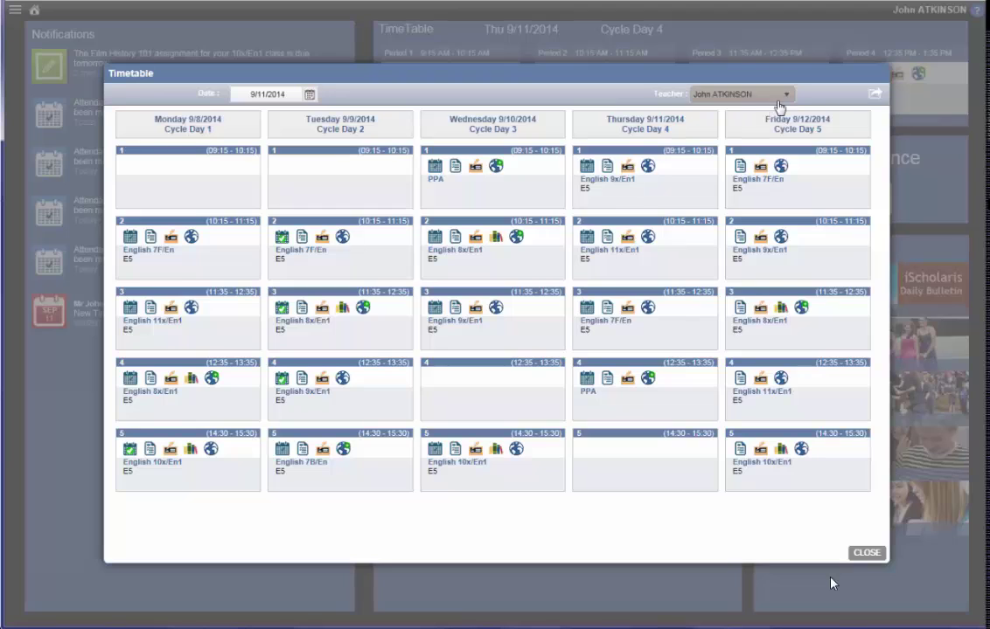
pyautogui.click(785, 96)
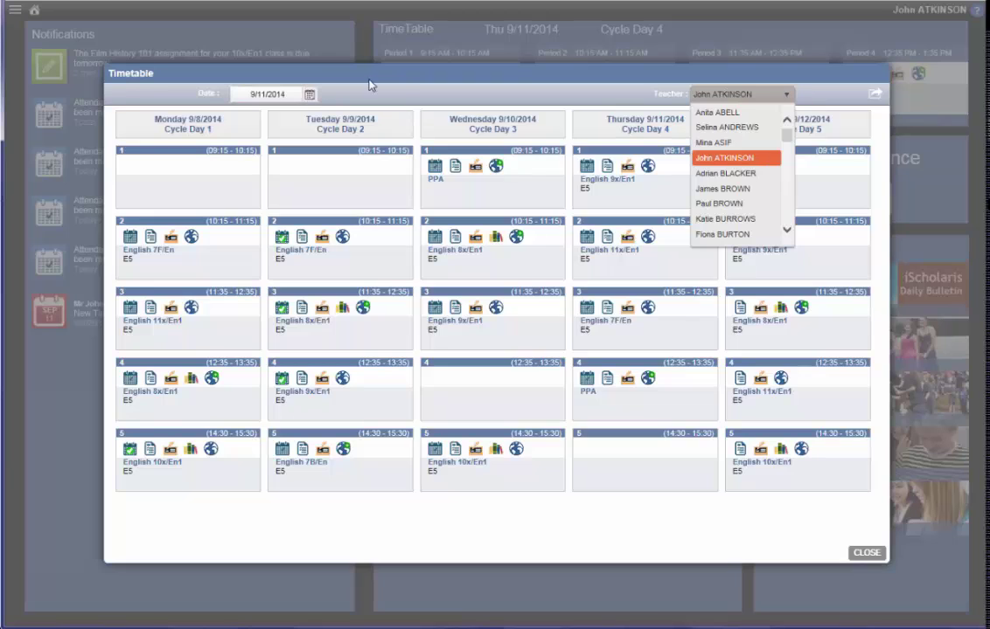
pyautogui.click(398, 79)
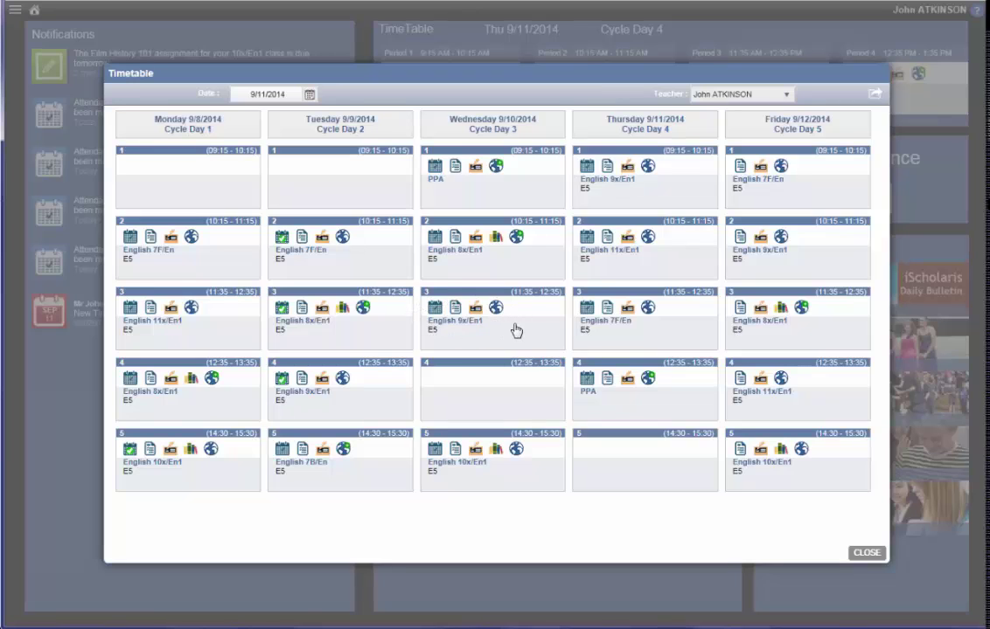
pyautogui.click(867, 554)
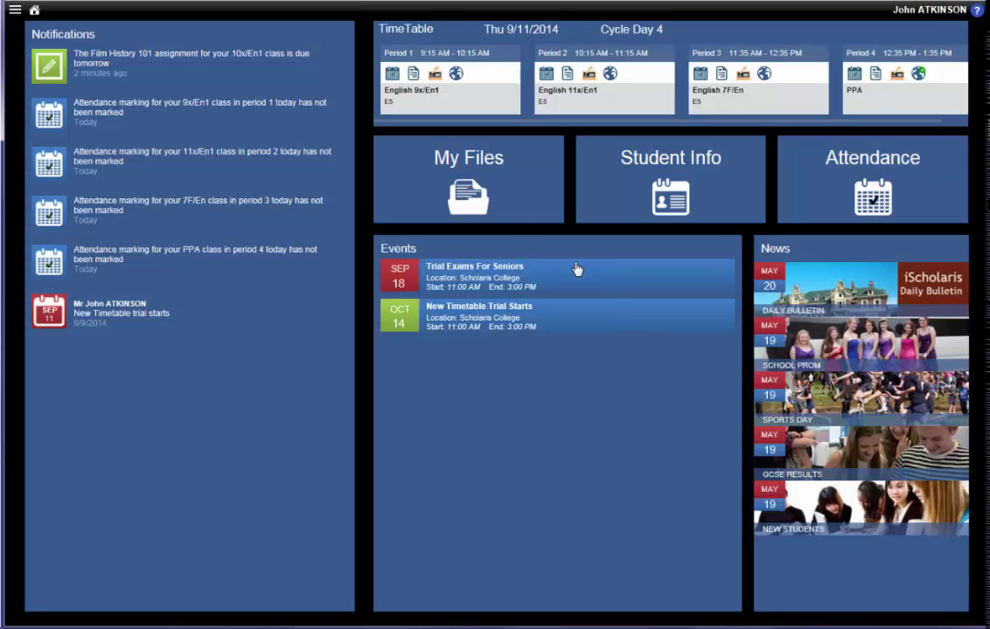
# View the English 9x/En1 class student list, check the class and staff lists, then return home
pyautogui.click(414, 76)
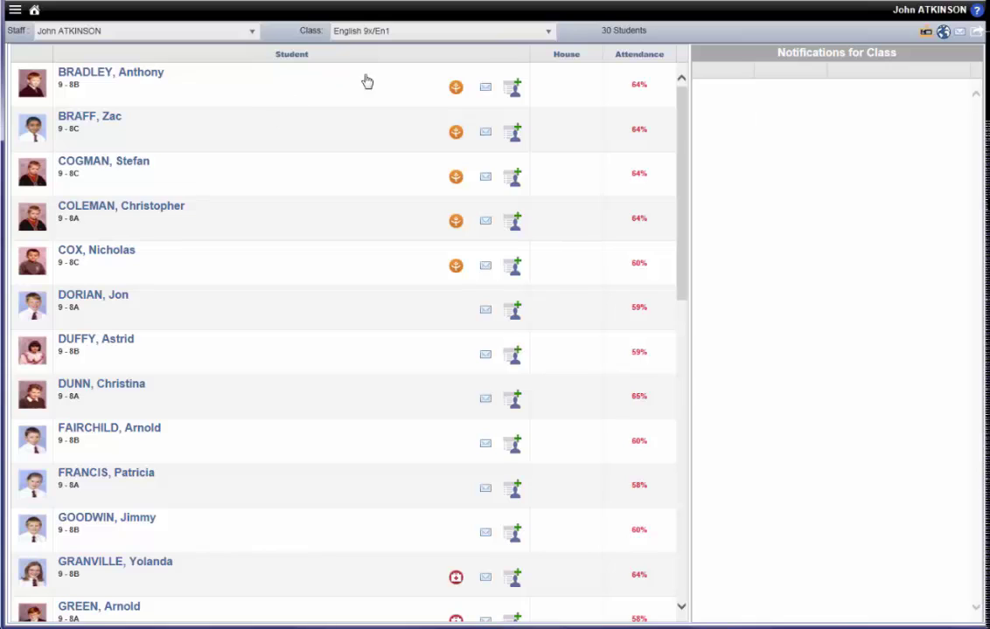
pyautogui.click(549, 33)
pyautogui.click(549, 33)
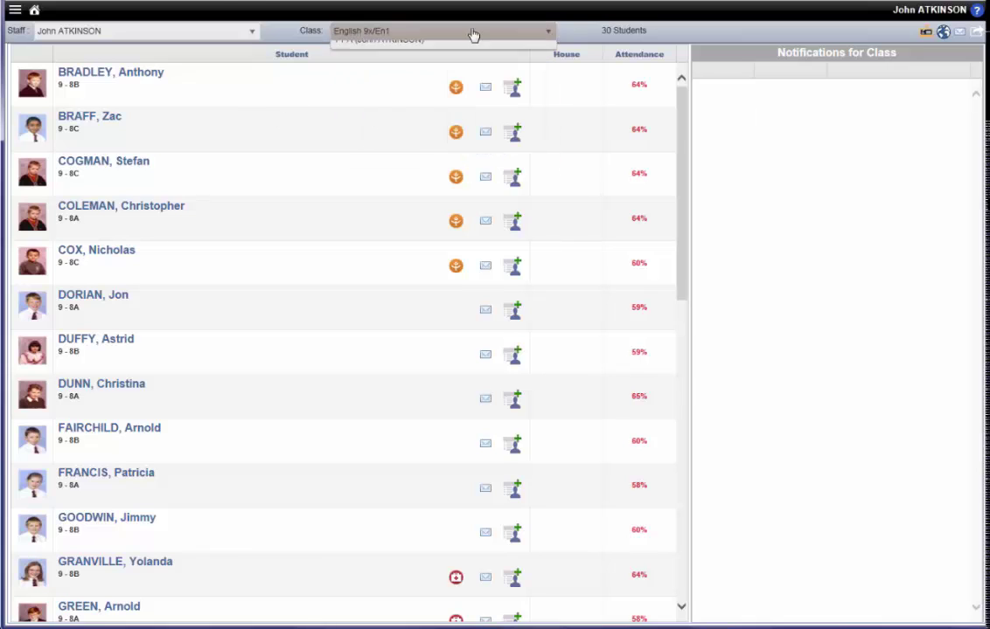
pyautogui.click(253, 37)
pyautogui.click(256, 35)
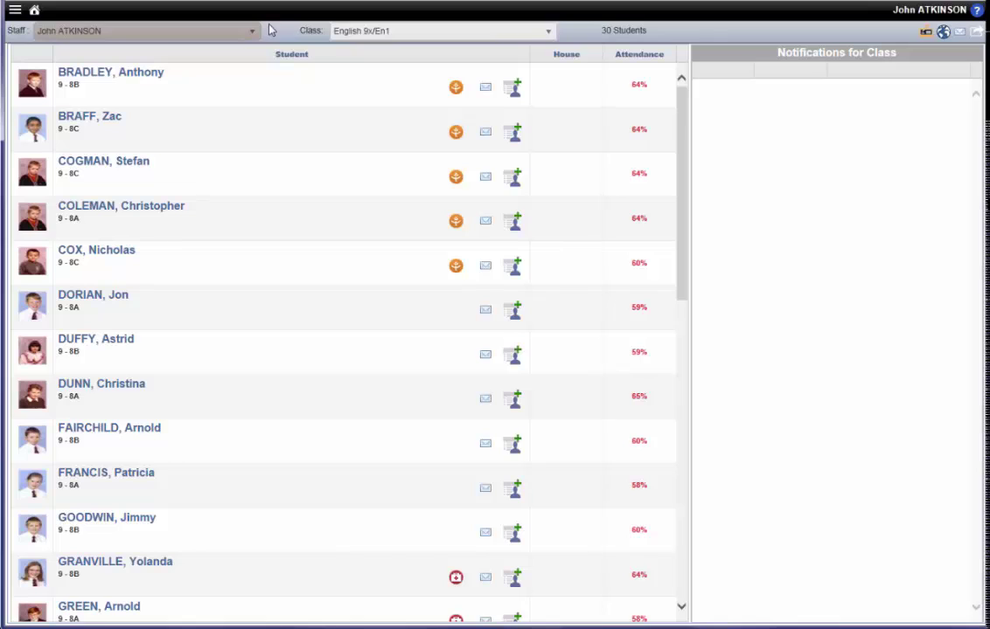
pyautogui.click(36, 12)
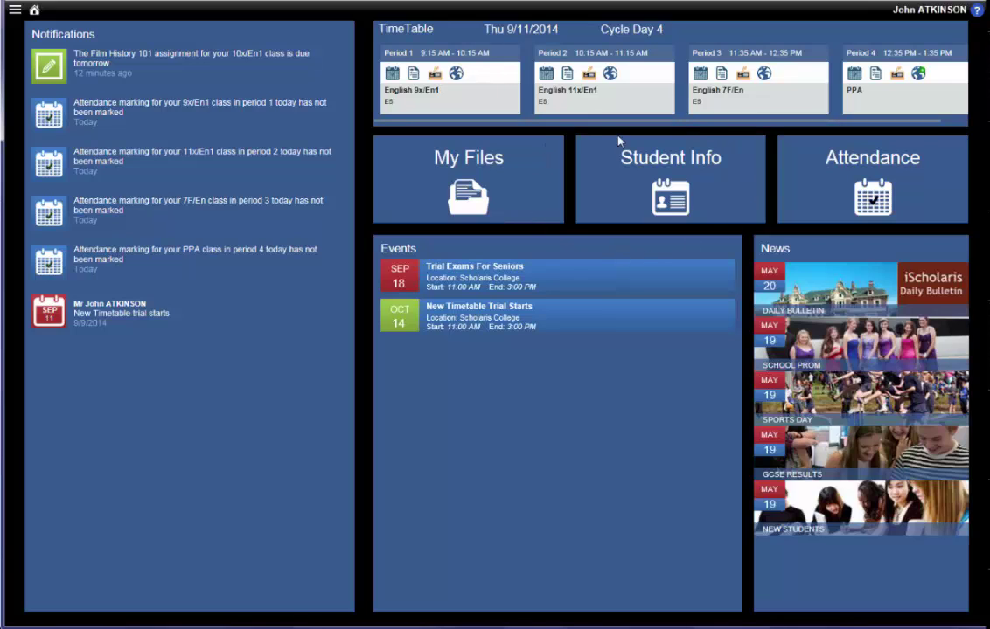
# Search students by surname and open the Year 10 student's profile
pyautogui.click(674, 194)
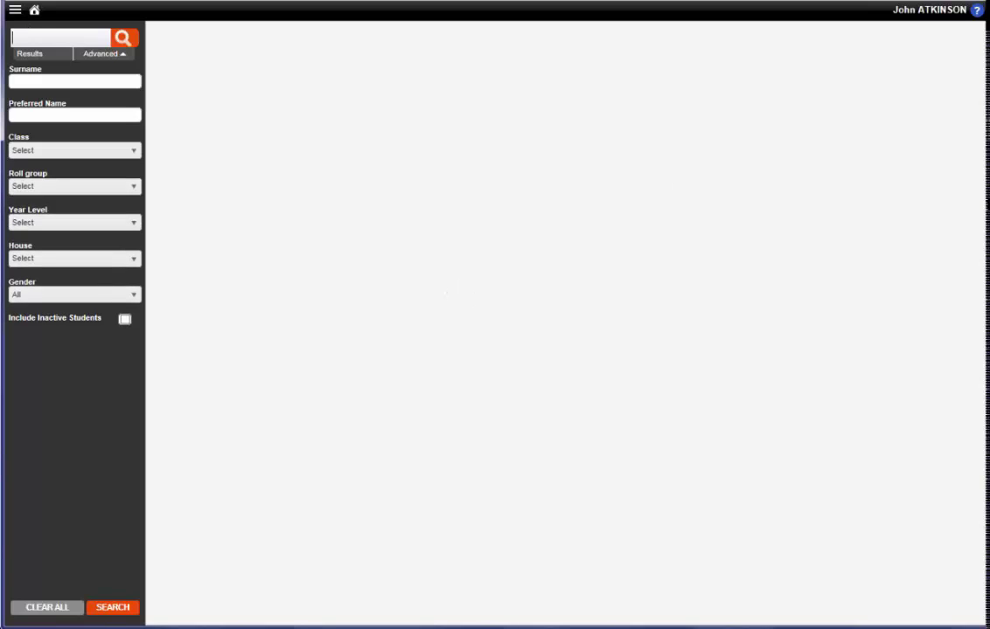
pyautogui.write('abbot')
pyautogui.press('Return')
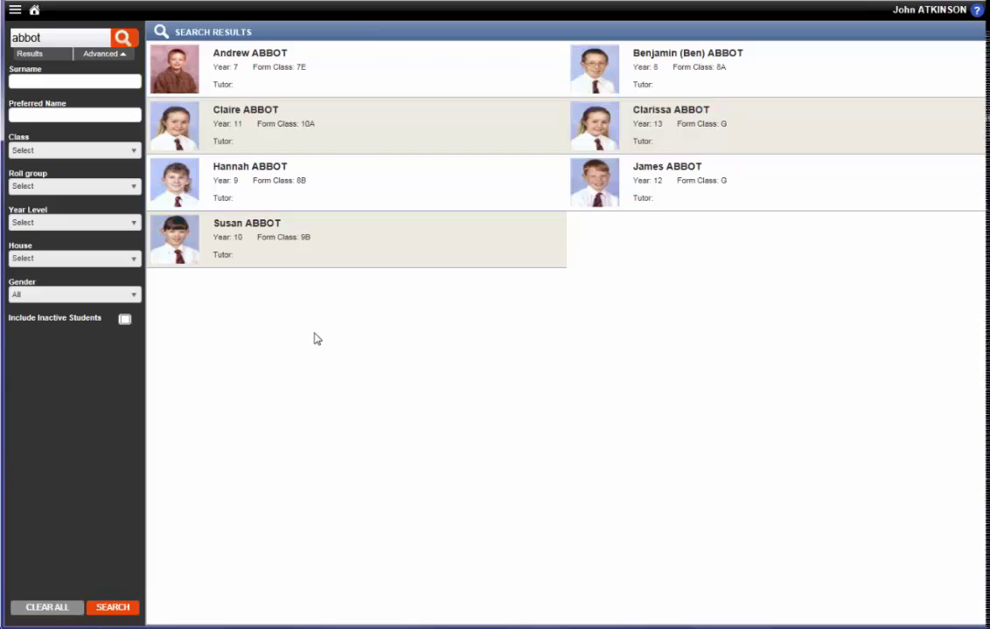
pyautogui.click(181, 243)
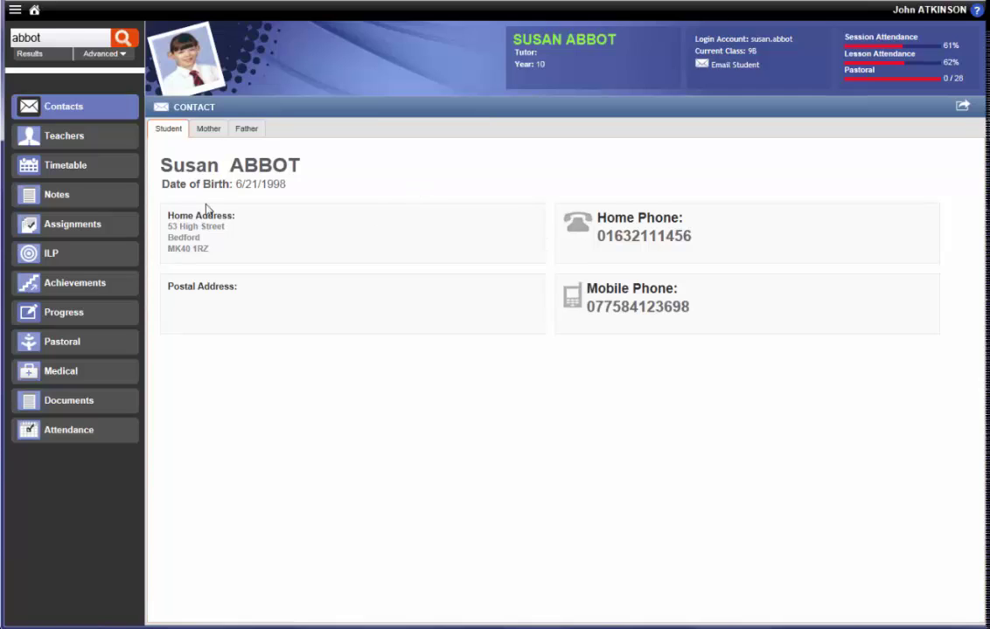
# View the mother's contact details, then the student's 16 subjects with their teachers
pyautogui.click(213, 136)
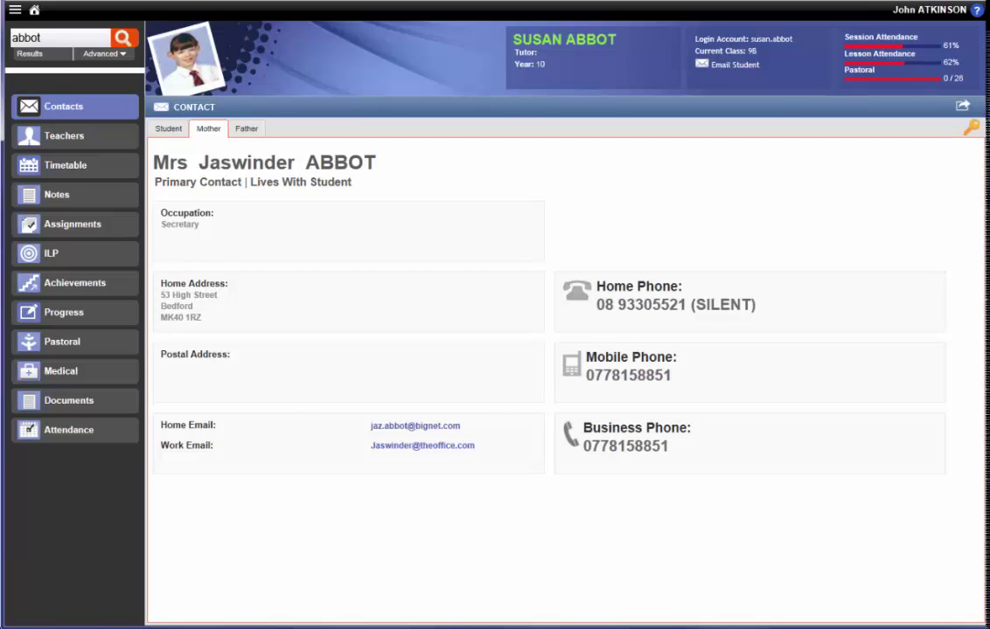
pyautogui.click(69, 138)
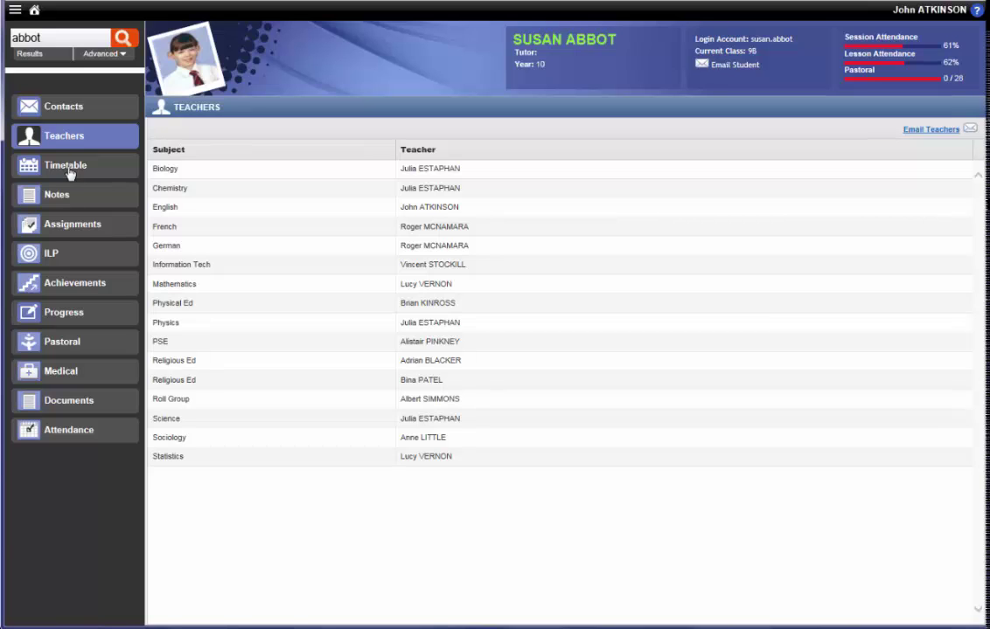
# Display the student's weekly timetable for 9/8/2014 to 9/12/2014
pyautogui.click(70, 174)
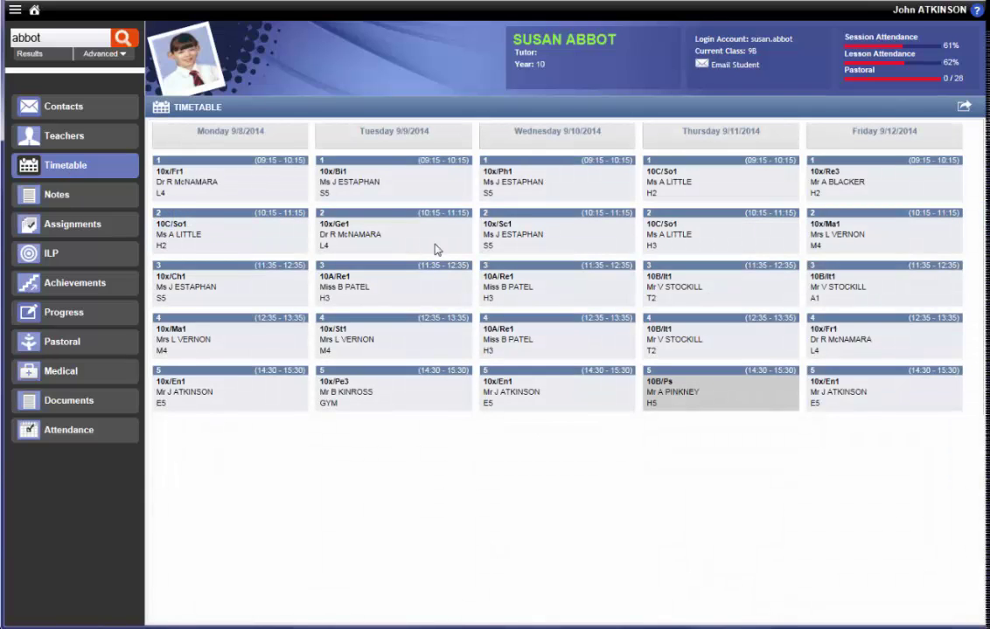
pyautogui.moveTo(979, 232)
# Read the student's first note in full, then list her due assignments
pyautogui.click(44, 199)
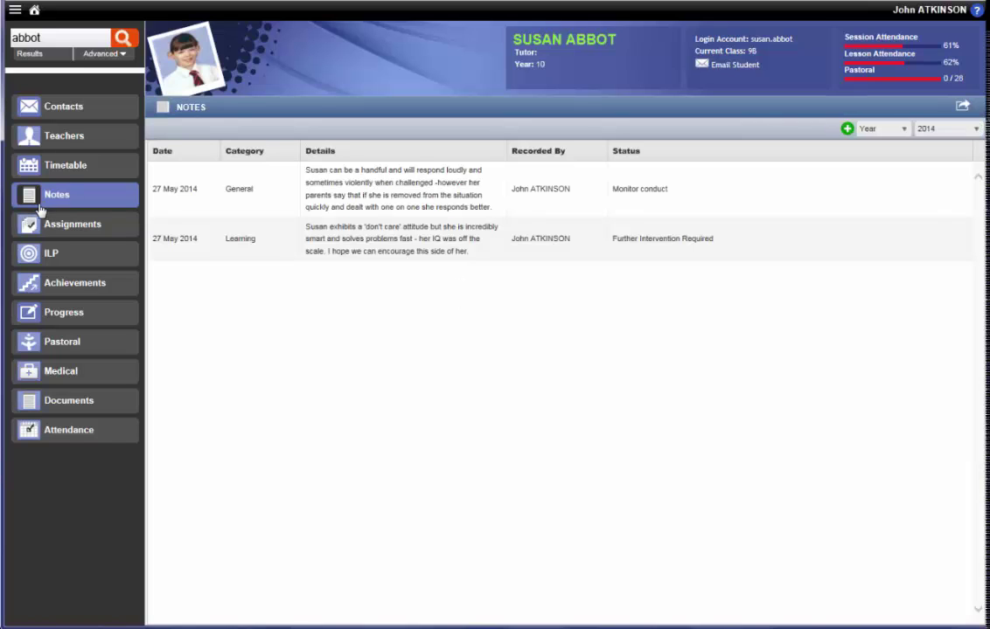
pyautogui.click(417, 199)
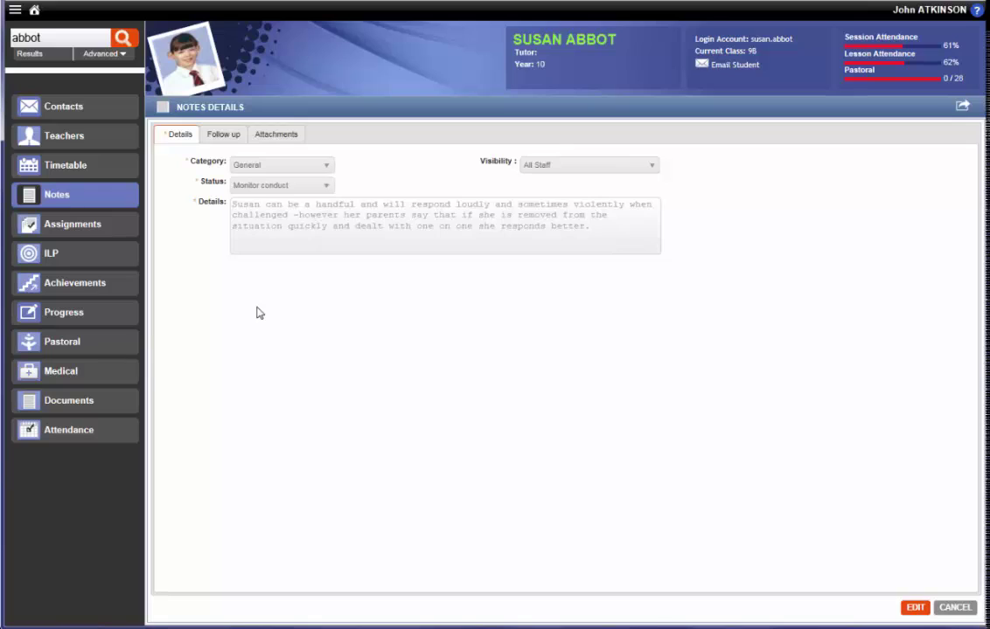
pyautogui.click(73, 226)
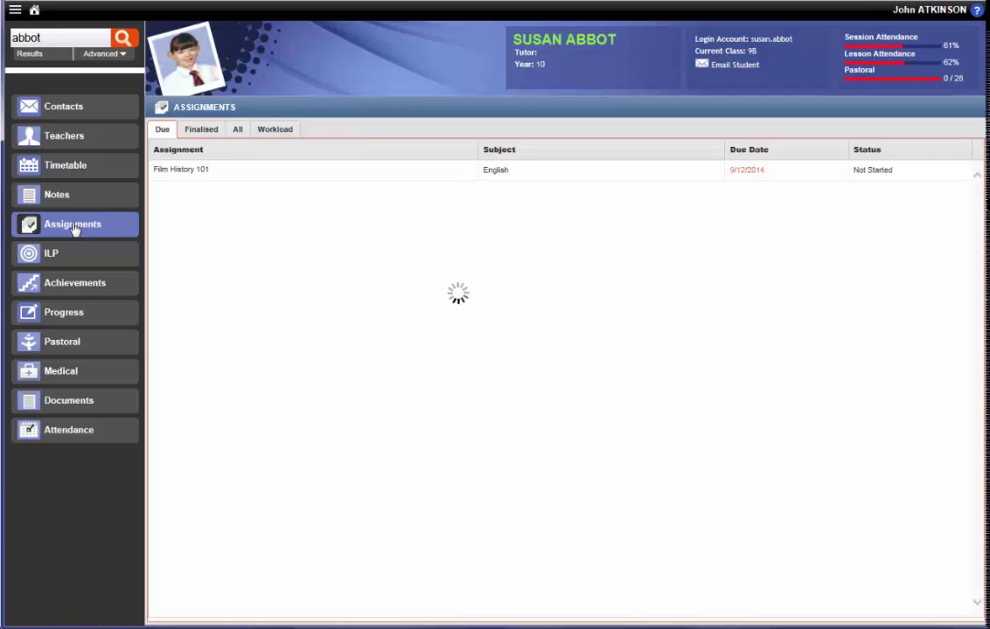
# List all assignments with marks, check the year filter, and view the workload timeline
pyautogui.click(237, 136)
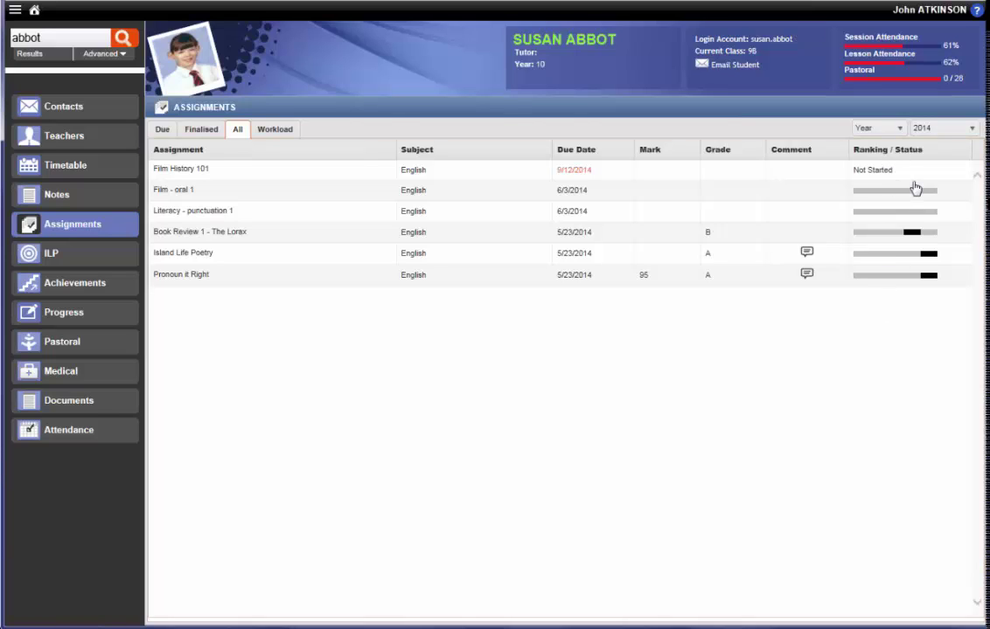
pyautogui.click(971, 132)
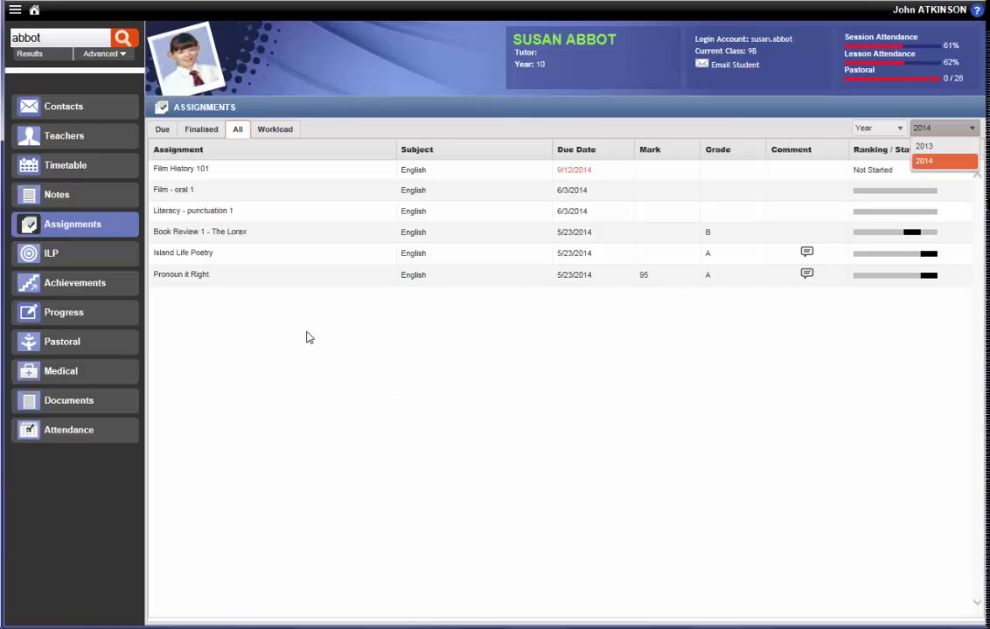
pyautogui.click(276, 132)
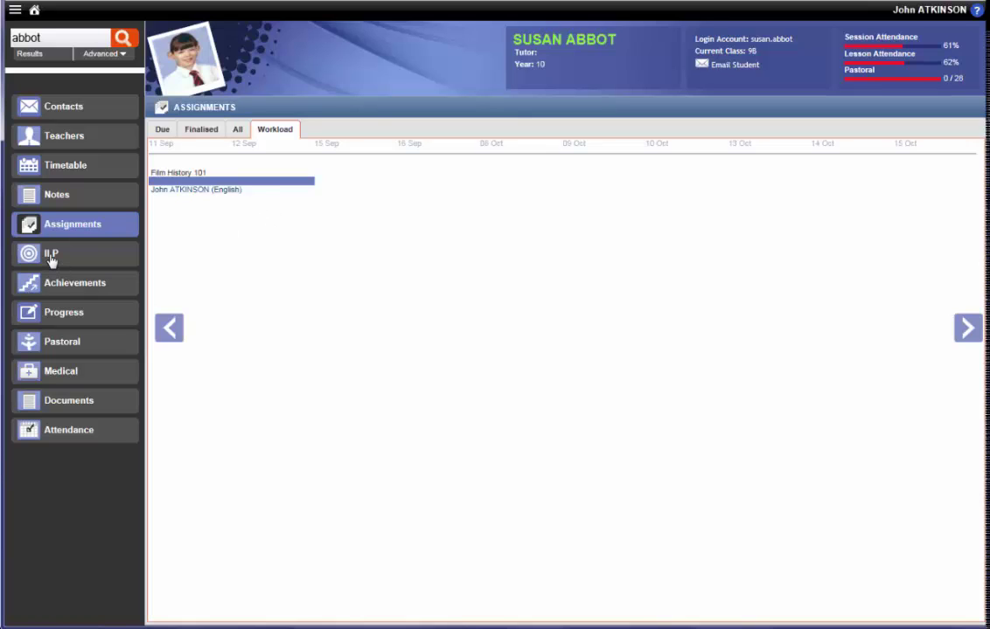
pyautogui.click(50, 253)
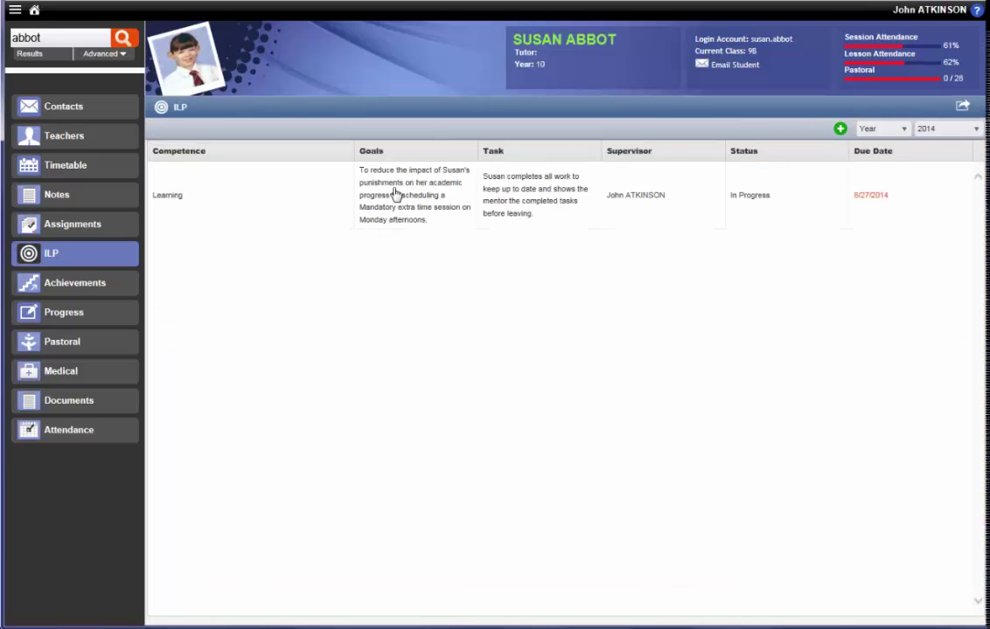
# View the Learning plan entry details, then the student's 2014 achievements list
pyautogui.click(396, 193)
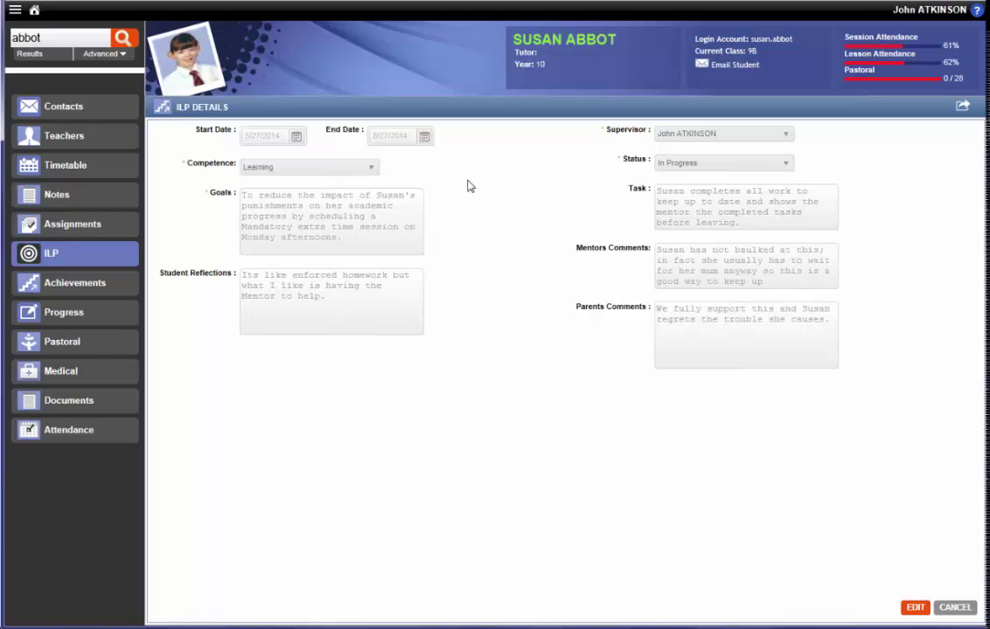
pyautogui.click(77, 288)
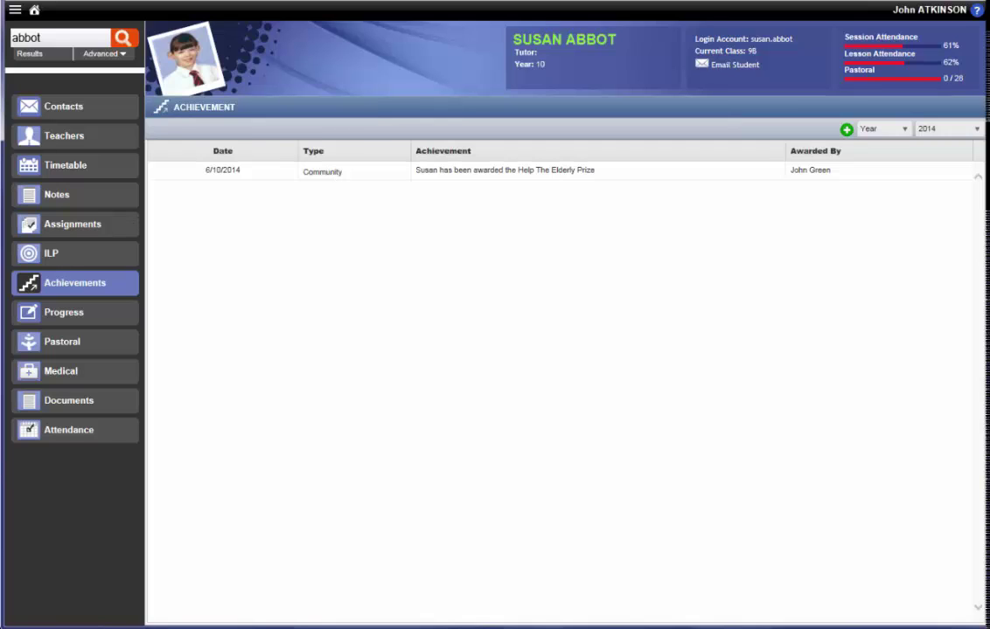
# Show progress reports and list the 2014 1st Term report dated 5/27/2014
pyautogui.click(66, 316)
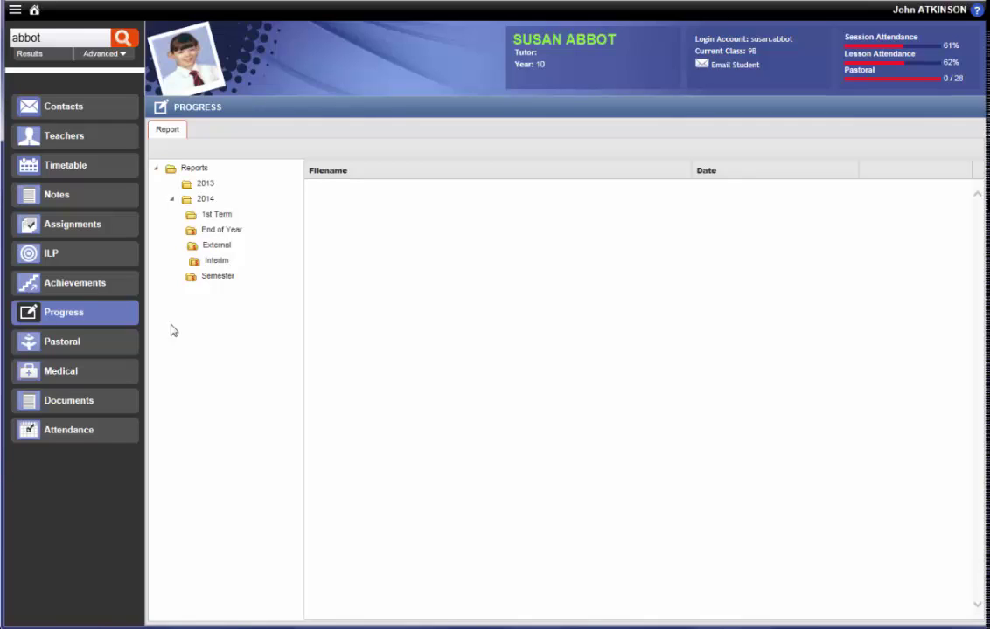
pyautogui.click(167, 130)
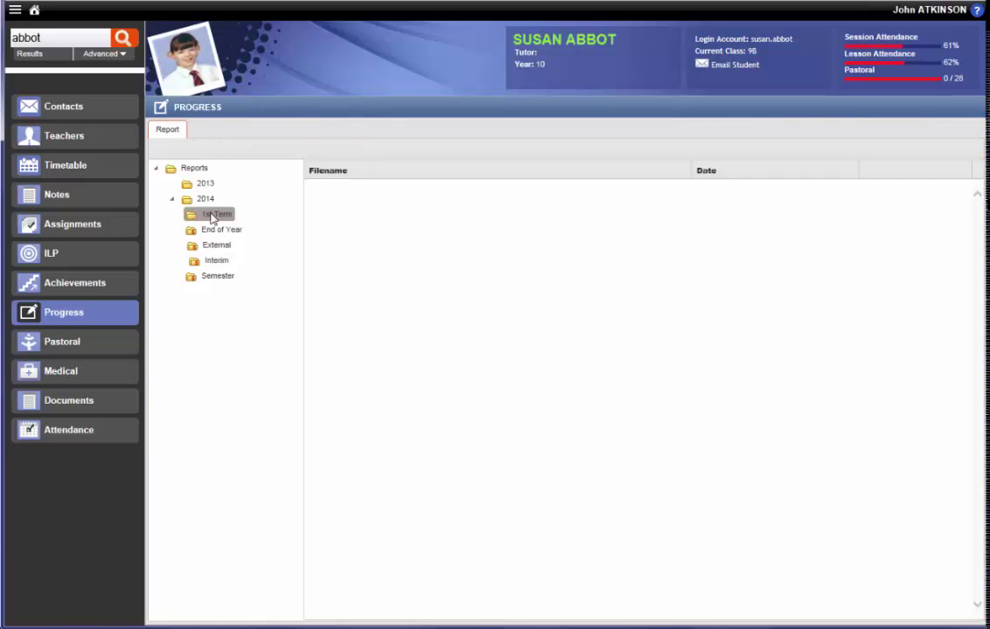
pyautogui.click(211, 216)
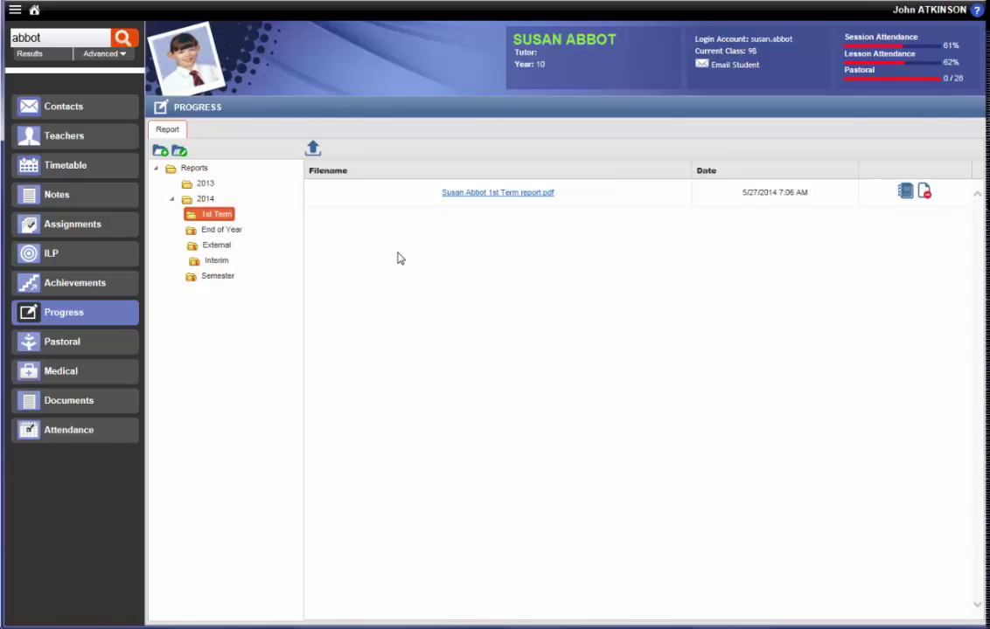
# Show the pastoral records and the 5/27/2014 Bullying demerit's full incident details
pyautogui.click(74, 345)
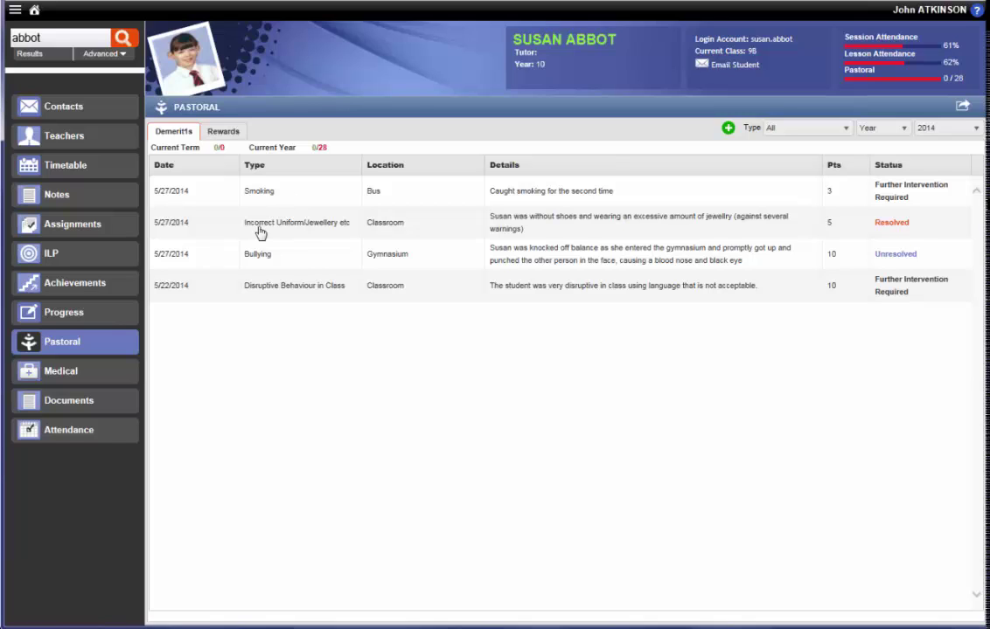
pyautogui.click(263, 257)
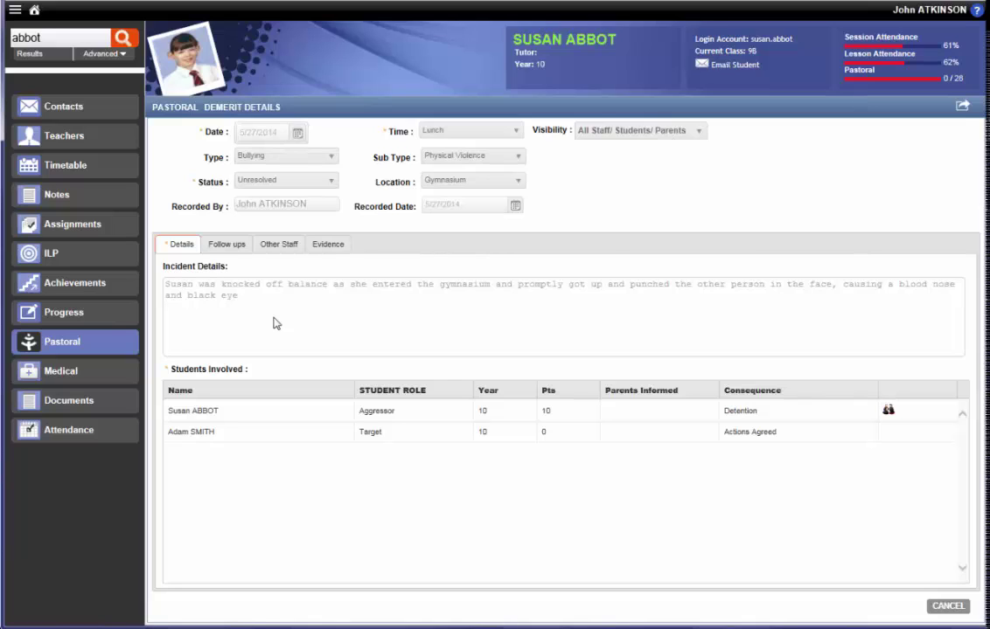
pyautogui.click(275, 323)
pyautogui.click(685, 278)
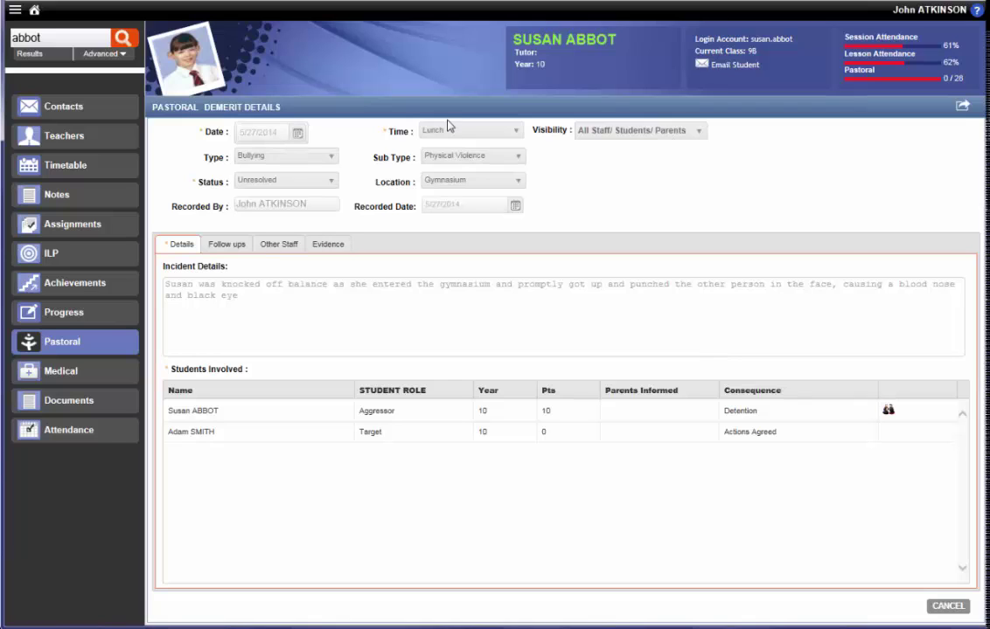
# Check the medical records, then the empty Contracts, General and Medical document folders
pyautogui.click(62, 372)
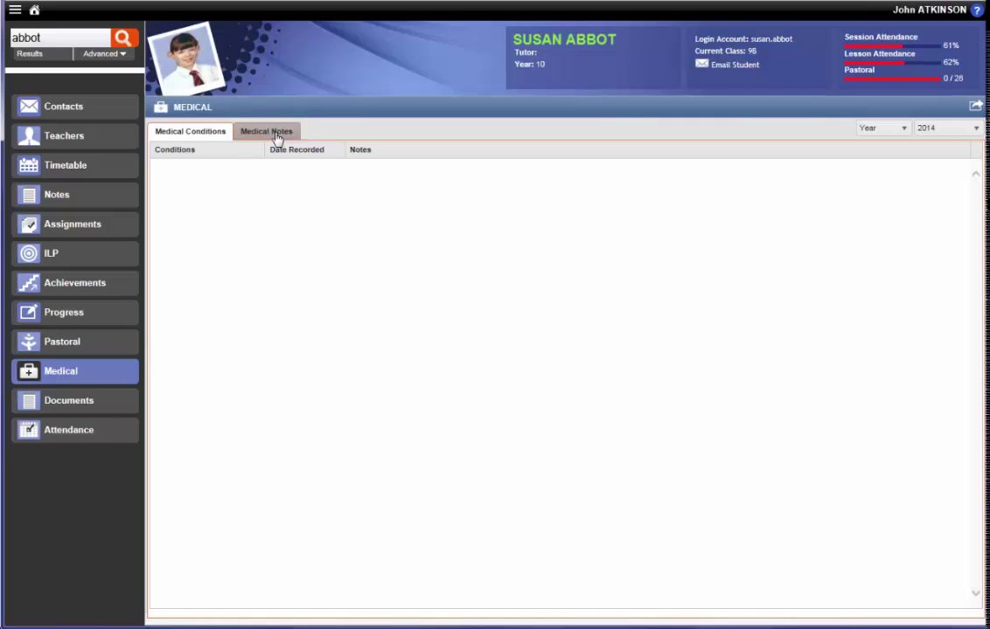
pyautogui.click(56, 405)
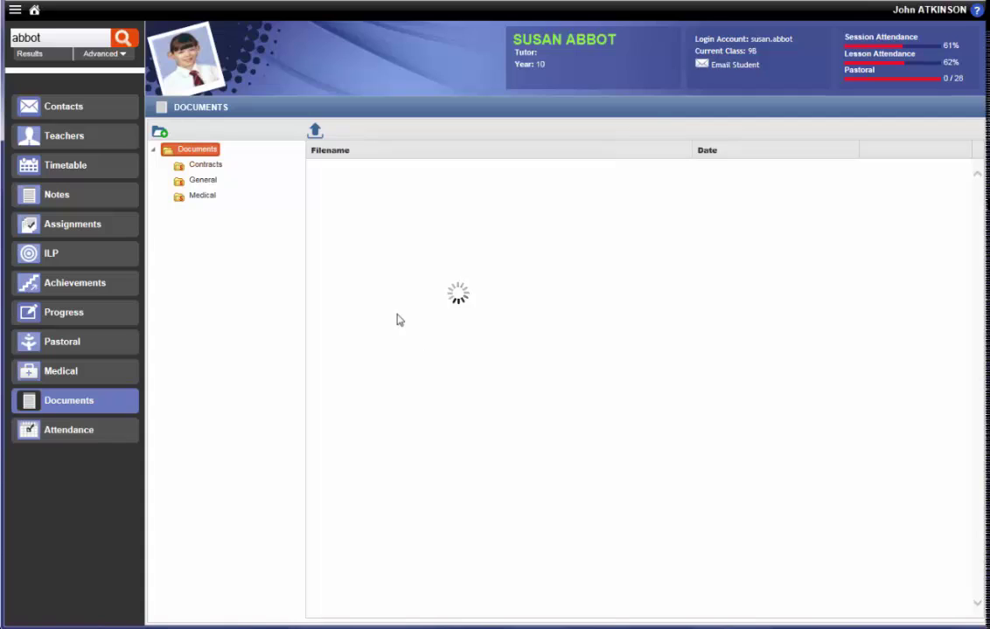
pyautogui.click(203, 165)
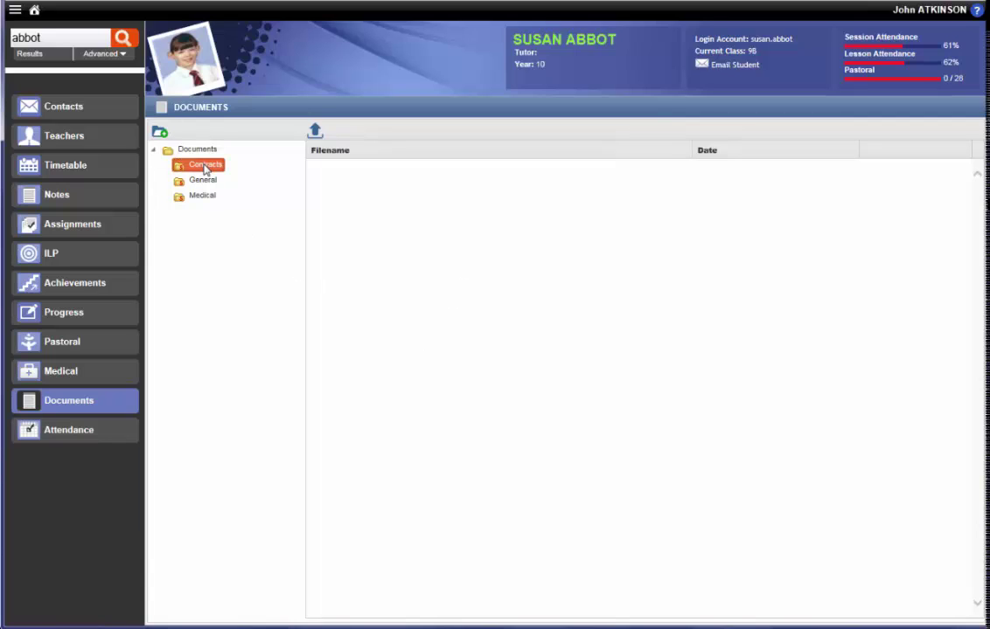
pyautogui.click(201, 182)
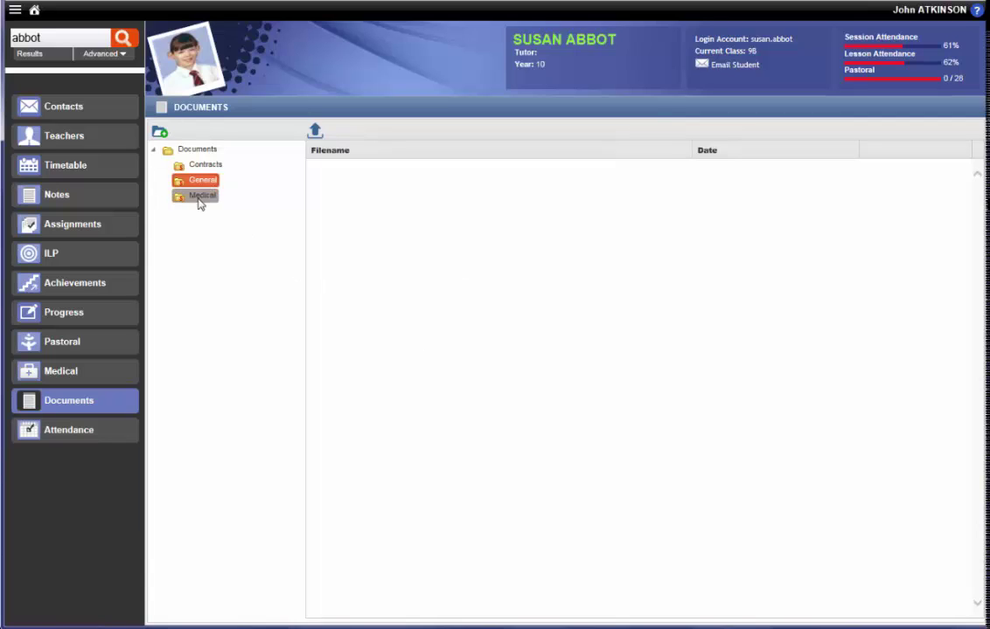
pyautogui.click(201, 198)
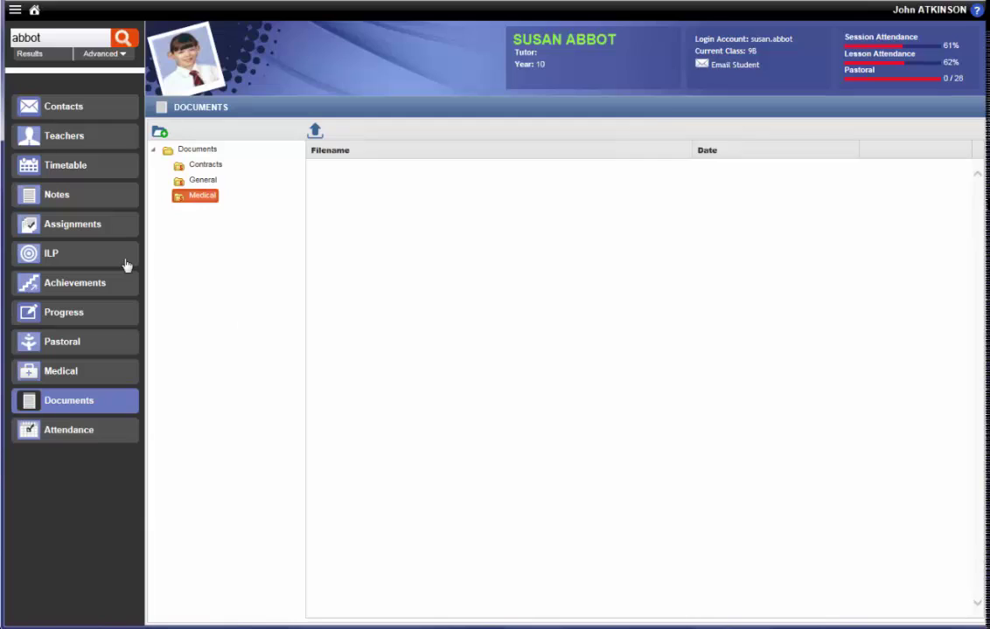
# Compare attendance by subject and by period, then show the By Date grid
pyautogui.click(75, 436)
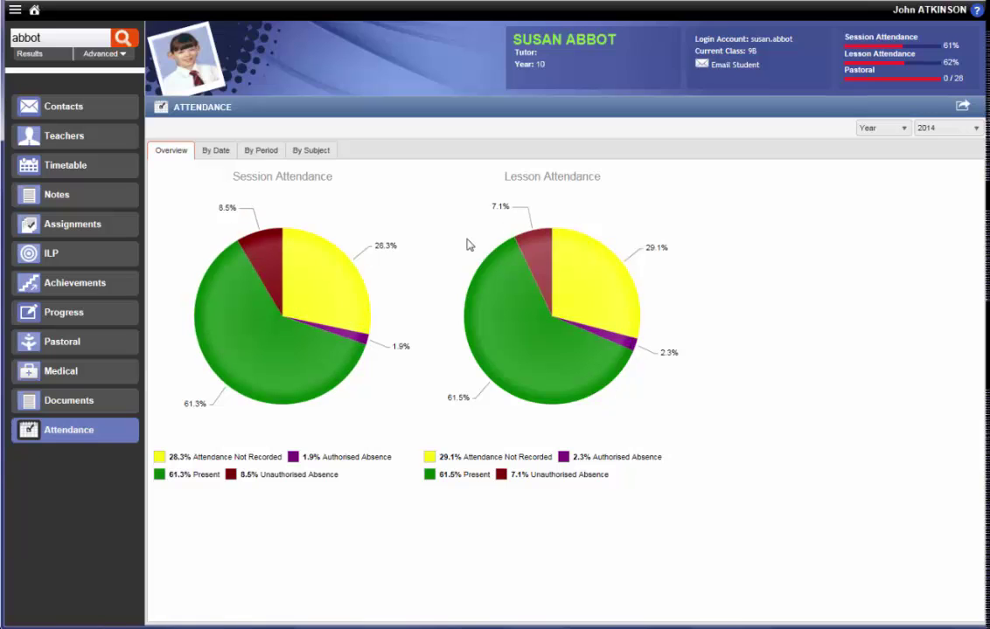
pyautogui.click(320, 152)
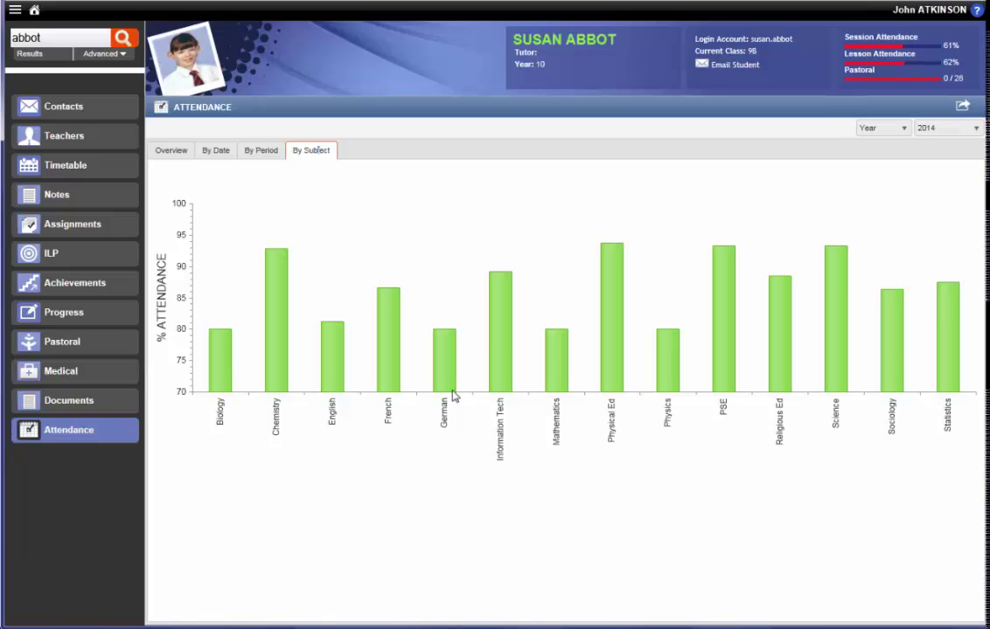
pyautogui.moveTo(448, 343)
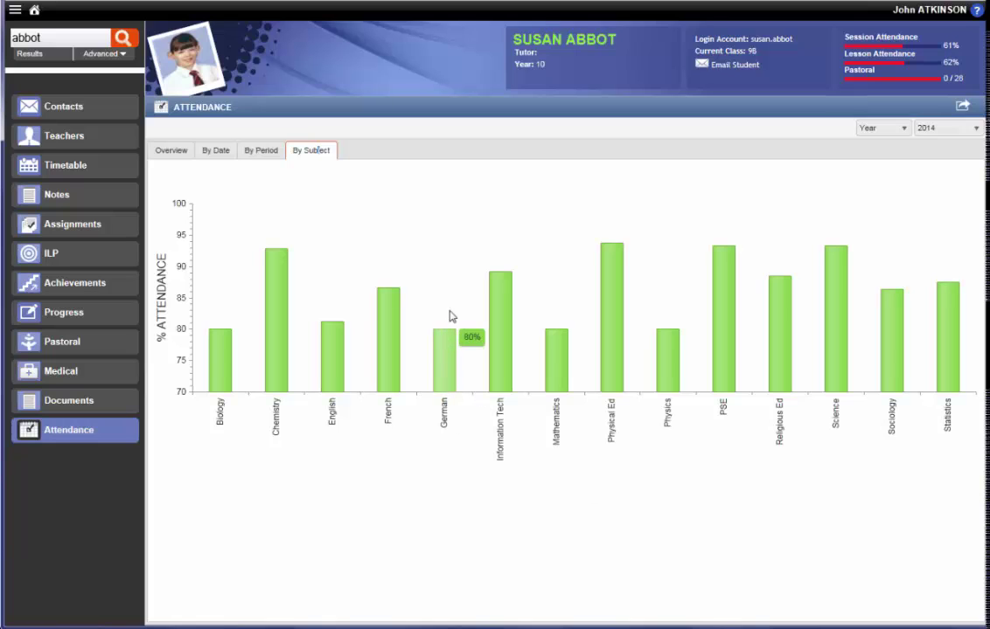
pyautogui.click(267, 156)
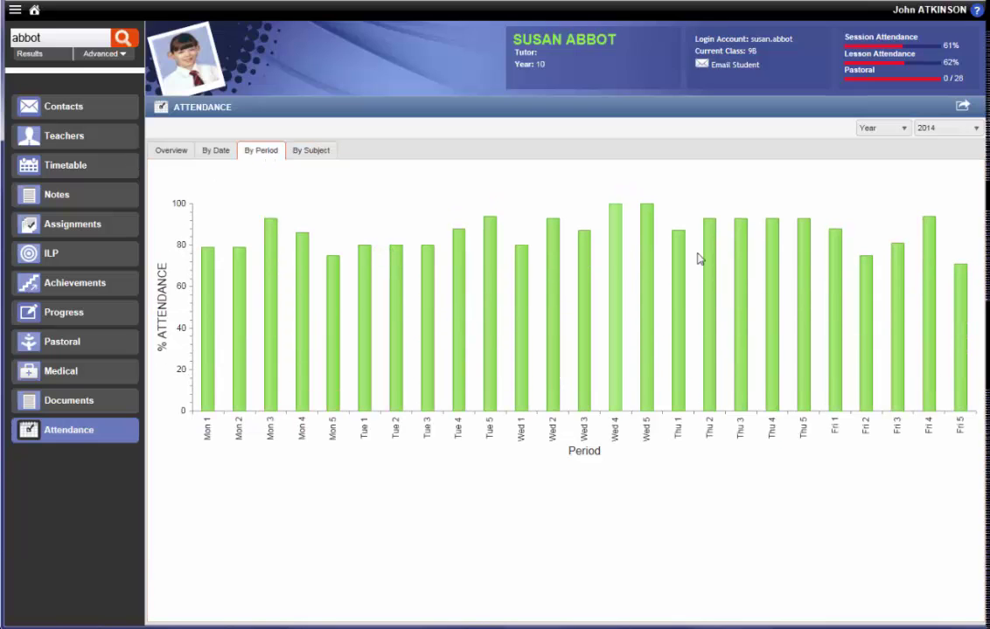
pyautogui.moveTo(315, 282)
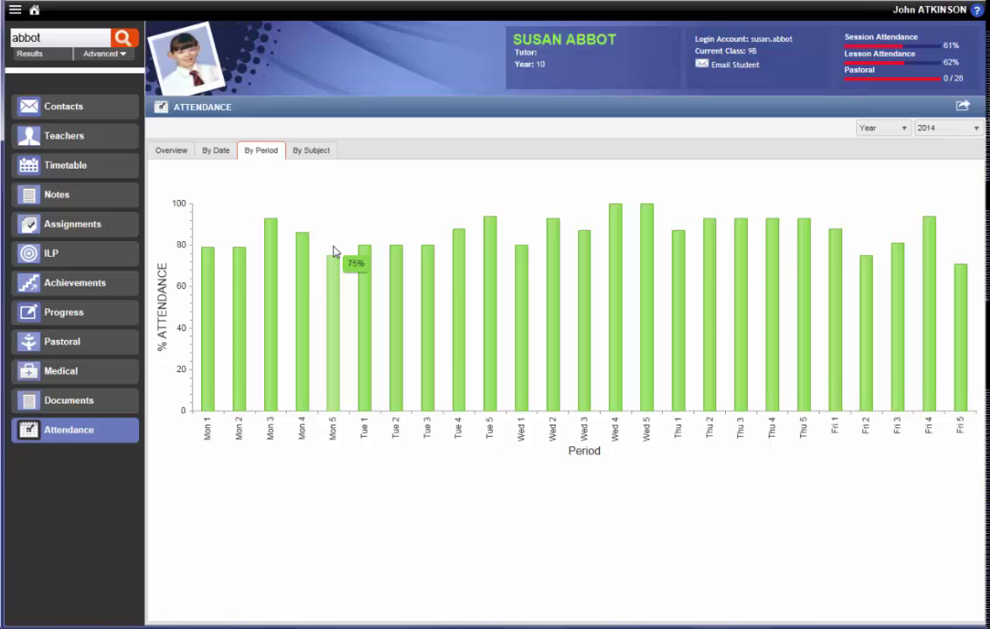
pyautogui.click(219, 151)
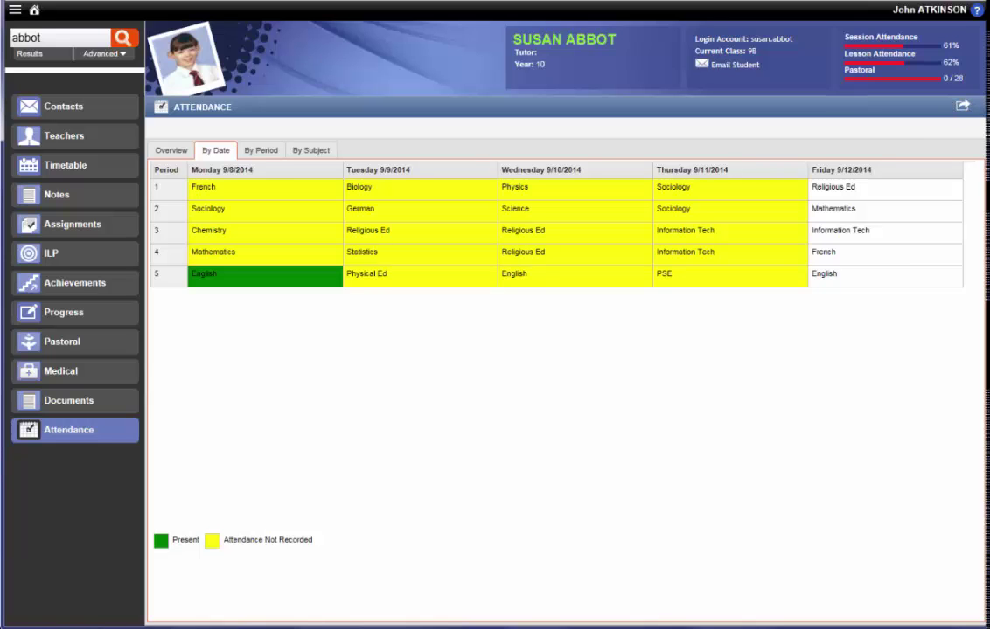
# Go back to the home dashboard showing the Thu 9/11/2014 Cycle Day 4 timetable
pyautogui.click(34, 10)
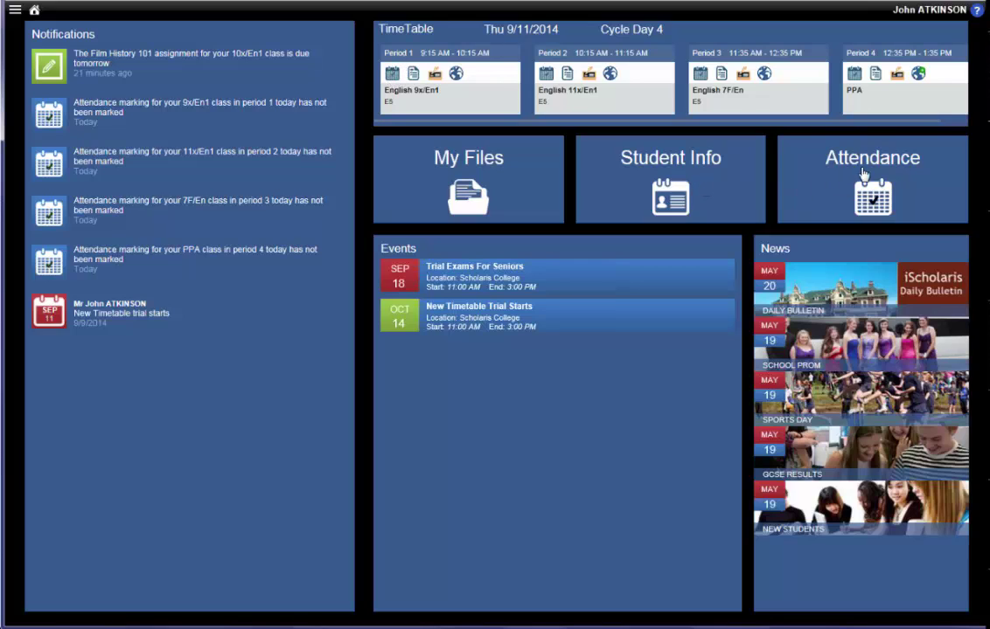
# Open the period 1 English 9x/En1 register and mark the seventh student absent
pyautogui.click(393, 76)
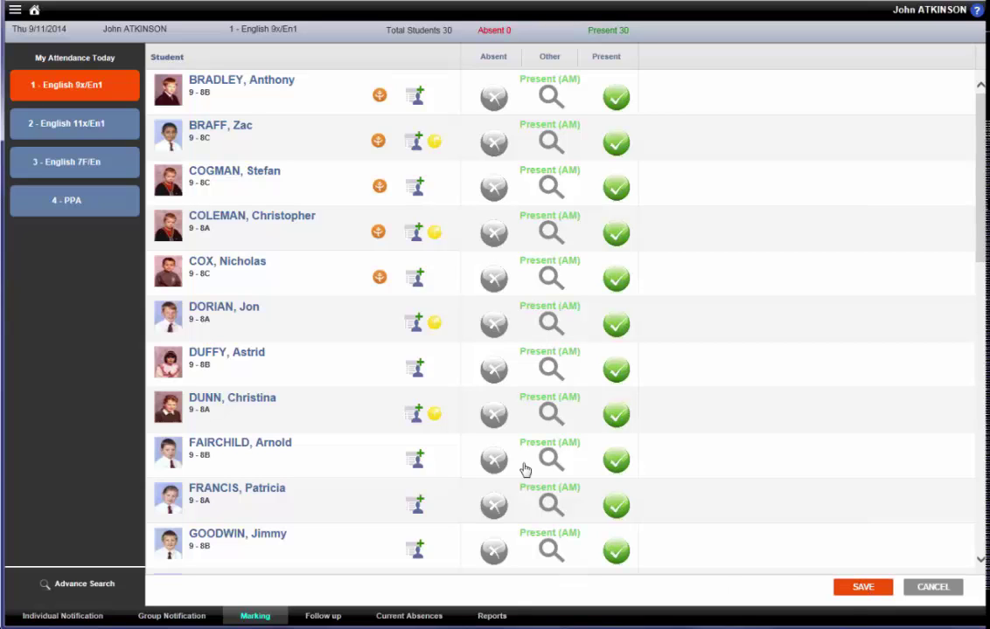
pyautogui.click(494, 370)
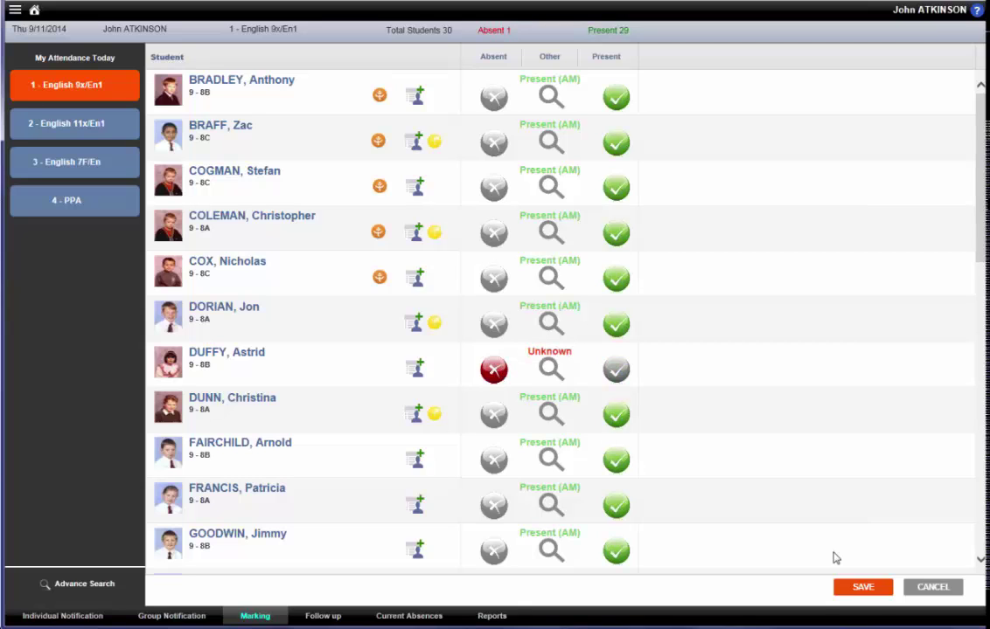
# Mark the fifth student Late (after registers closed) by 10 minutes
pyautogui.click(549, 276)
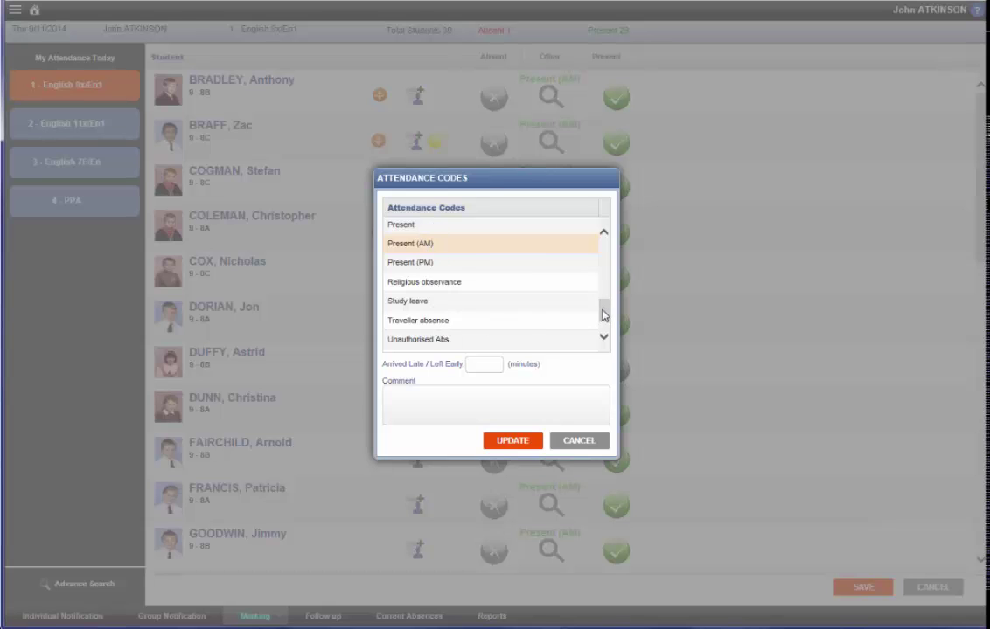
pyautogui.moveTo(603, 311); pyautogui.dragTo(602, 263)
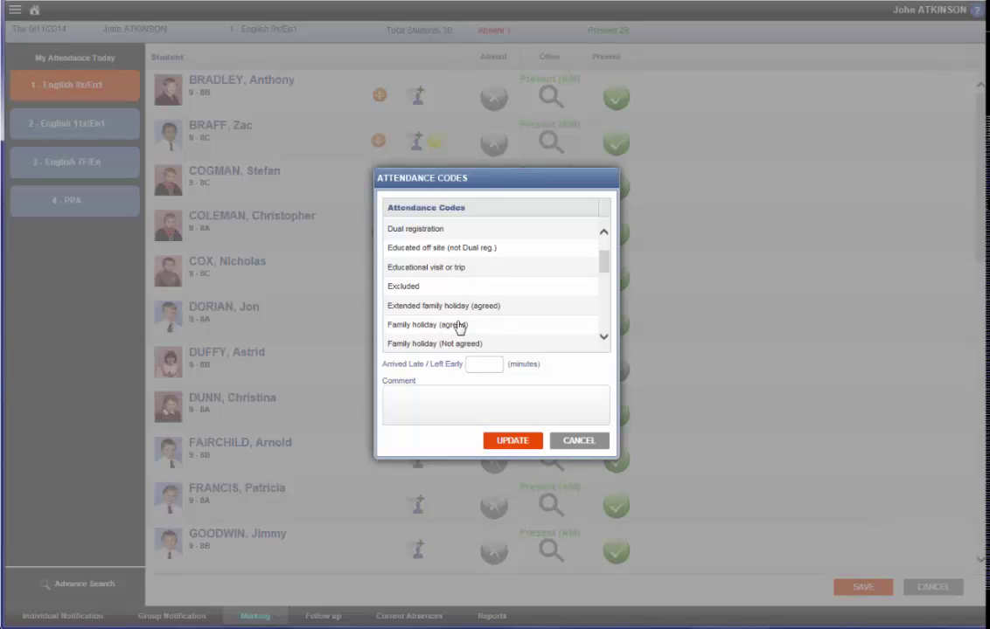
pyautogui.moveTo(603, 260); pyautogui.dragTo(600, 289)
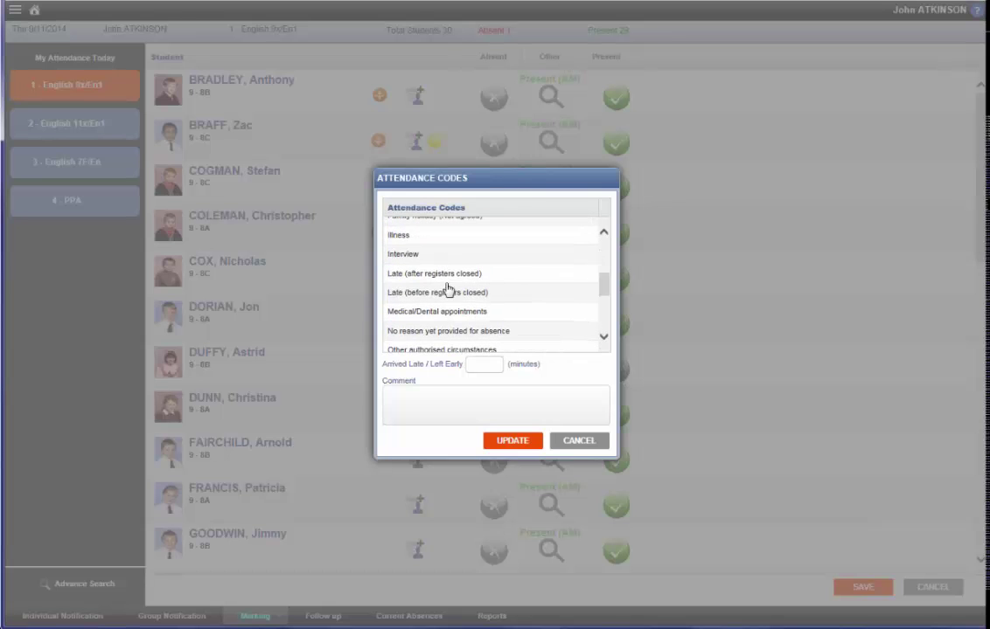
pyautogui.click(452, 274)
pyautogui.click(472, 365)
pyautogui.write('10')
pyautogui.click(519, 442)
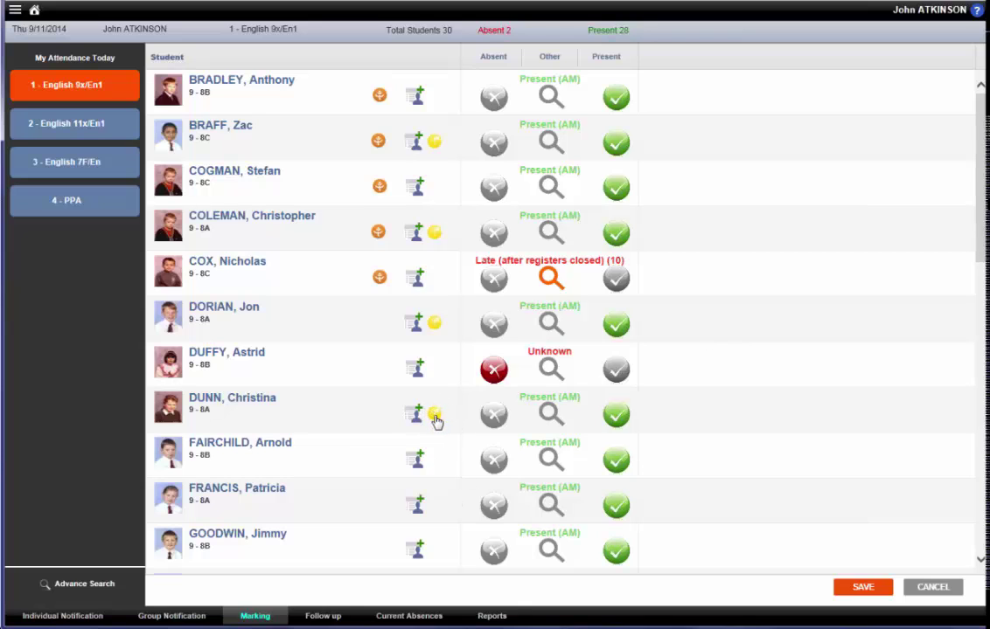
pyautogui.click(434, 324)
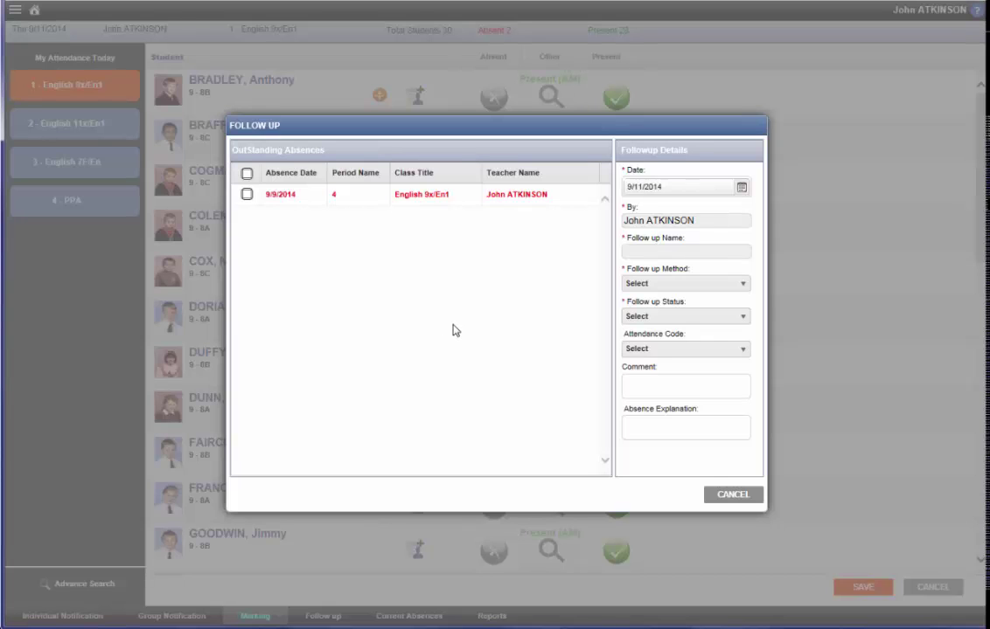
pyautogui.click(247, 196)
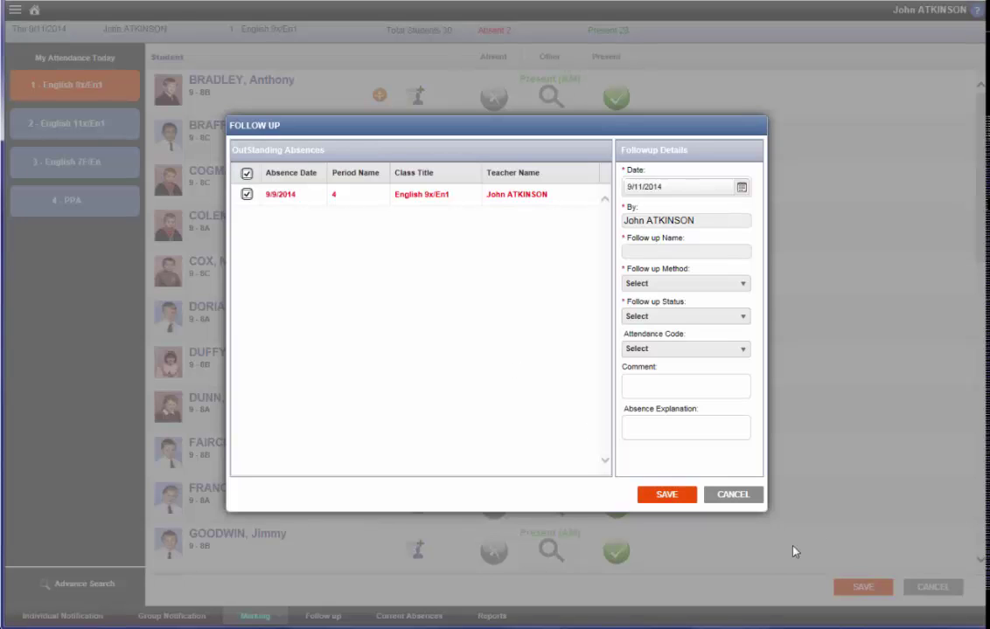
pyautogui.click(732, 497)
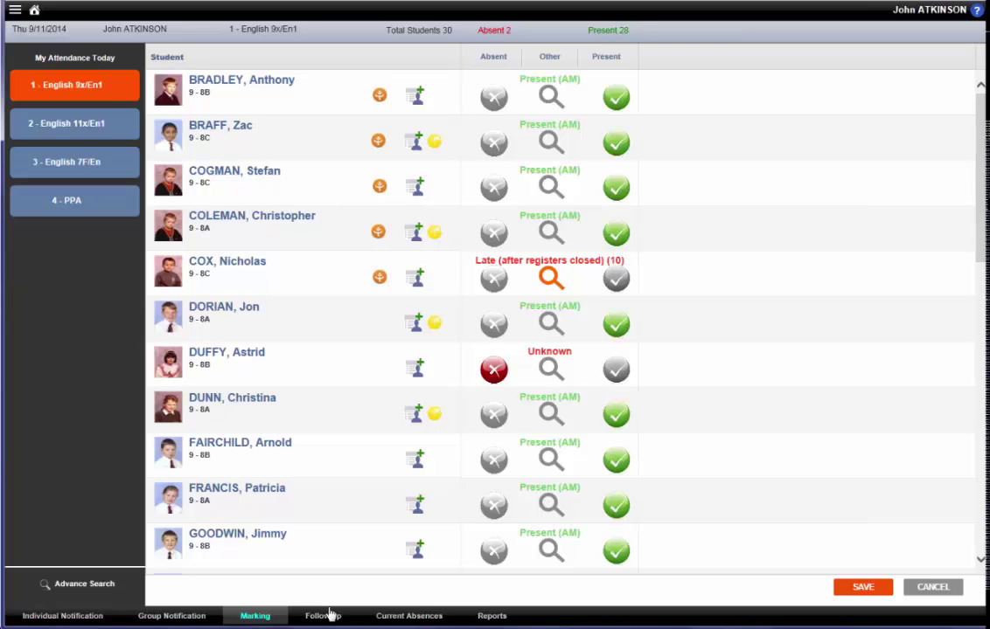
# Glance at Current Absences, then reload the 1 - English 9x/En1 register, now with all 30 present
pyautogui.click(406, 617)
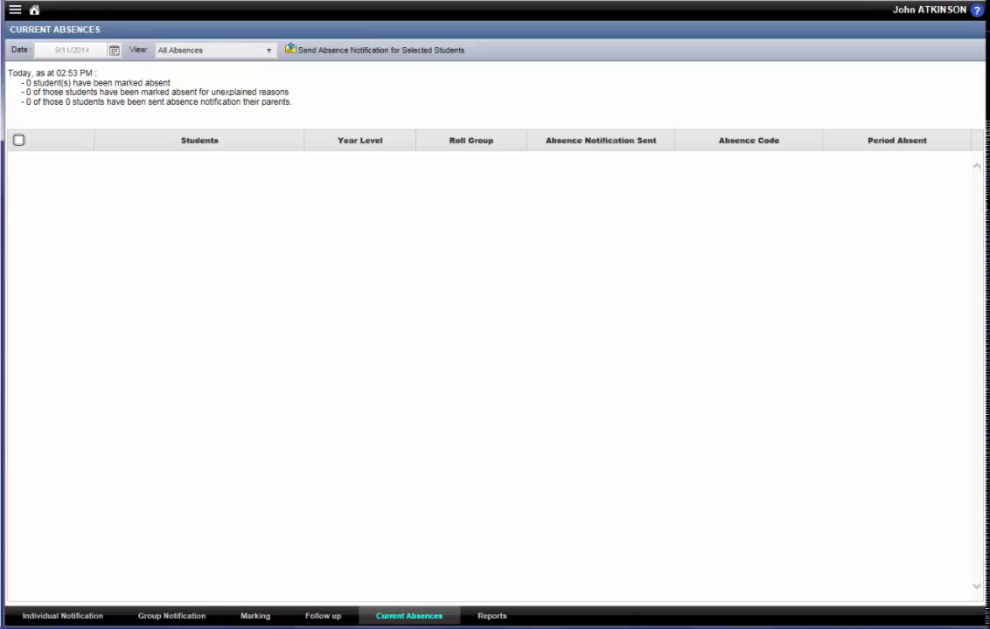
pyautogui.click(252, 616)
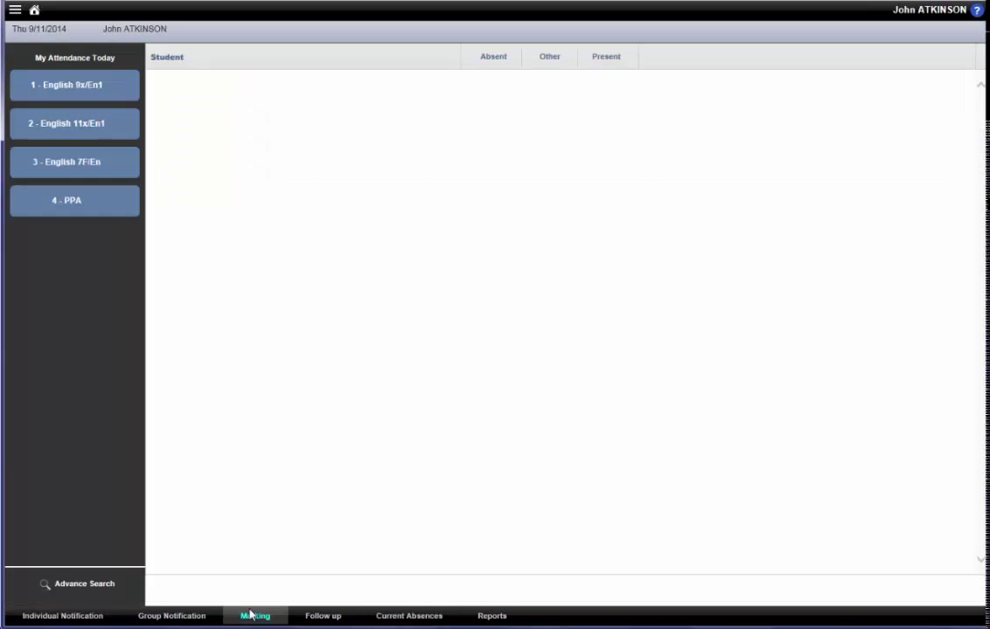
pyautogui.click(75, 88)
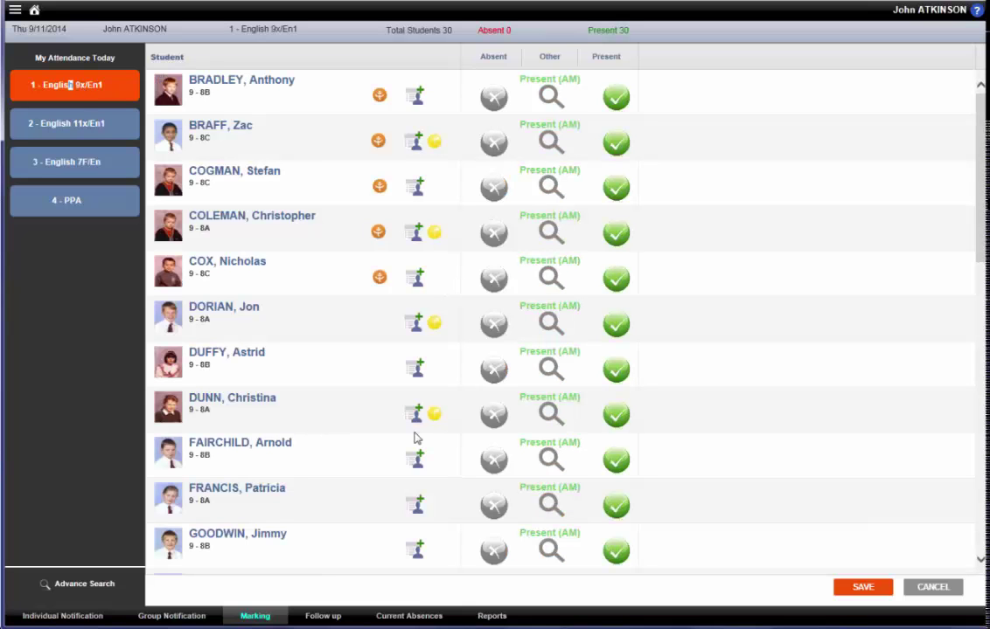
# Mark the students in rows nine, five, four and three absent and save the register
pyautogui.click(494, 460)
pyautogui.click(494, 278)
pyautogui.click(494, 230)
pyautogui.moveTo(814, 474); pyautogui.dragTo(860, 585)
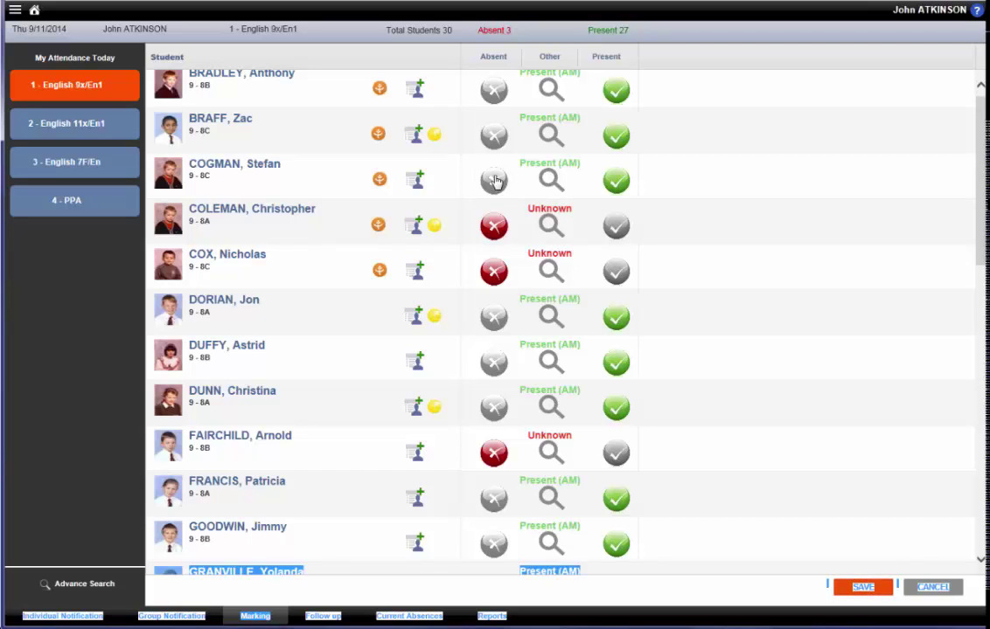
pyautogui.click(494, 181)
pyautogui.click(863, 588)
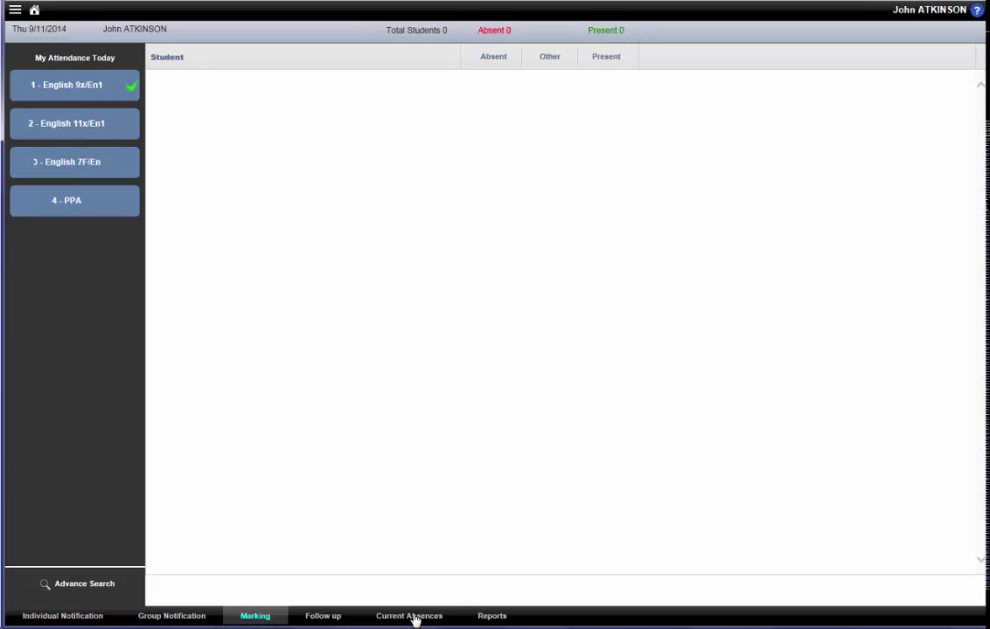
# List today's current absences and select all four absent students
pyautogui.click(410, 617)
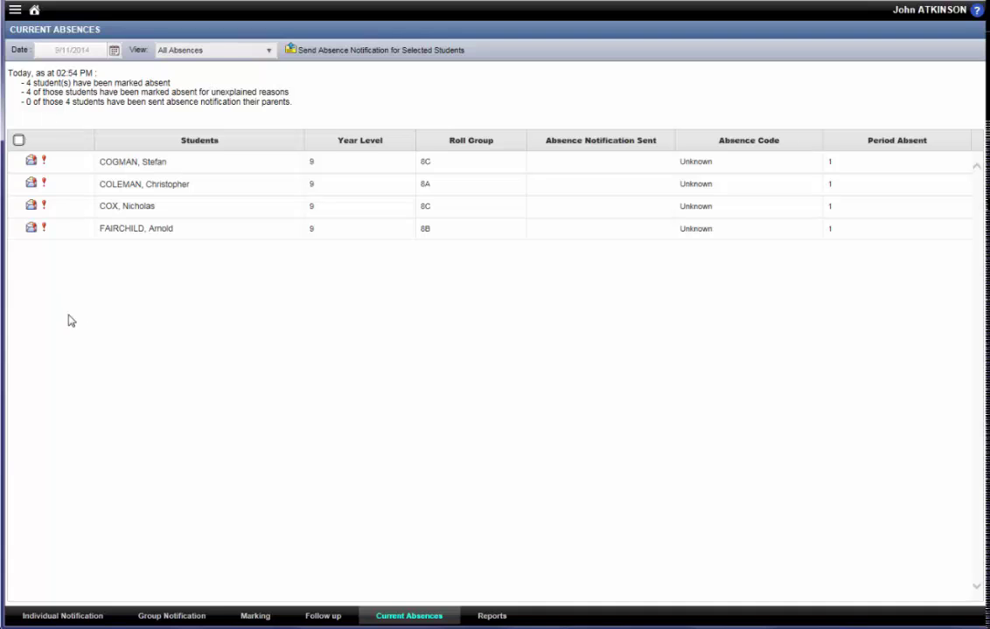
pyautogui.click(18, 141)
# Open the attendance reports and look through the Report Type and Operational report lists
pyautogui.click(492, 617)
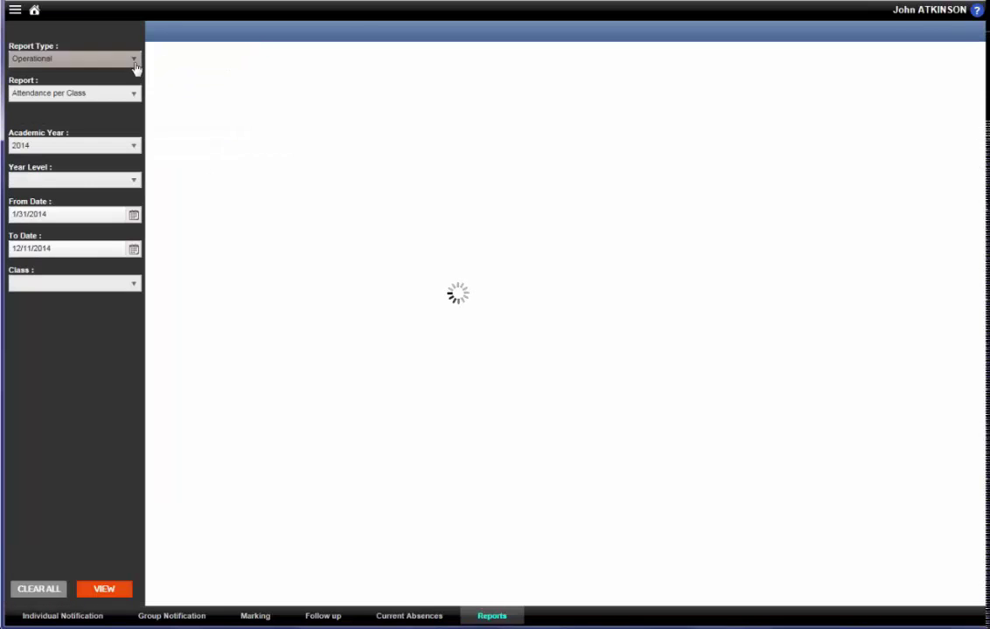
pyautogui.click(134, 63)
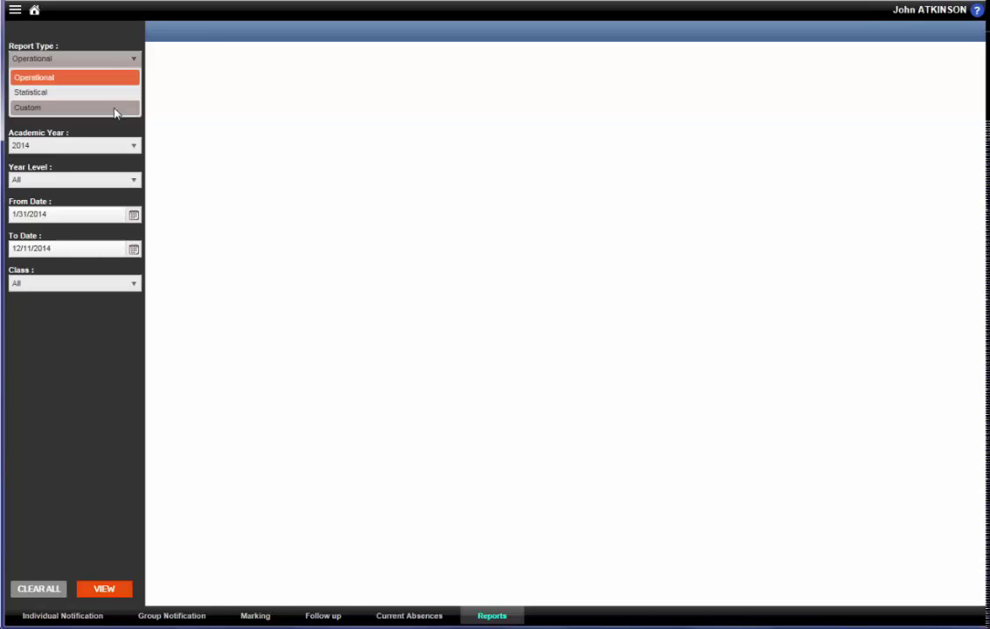
pyautogui.click(113, 76)
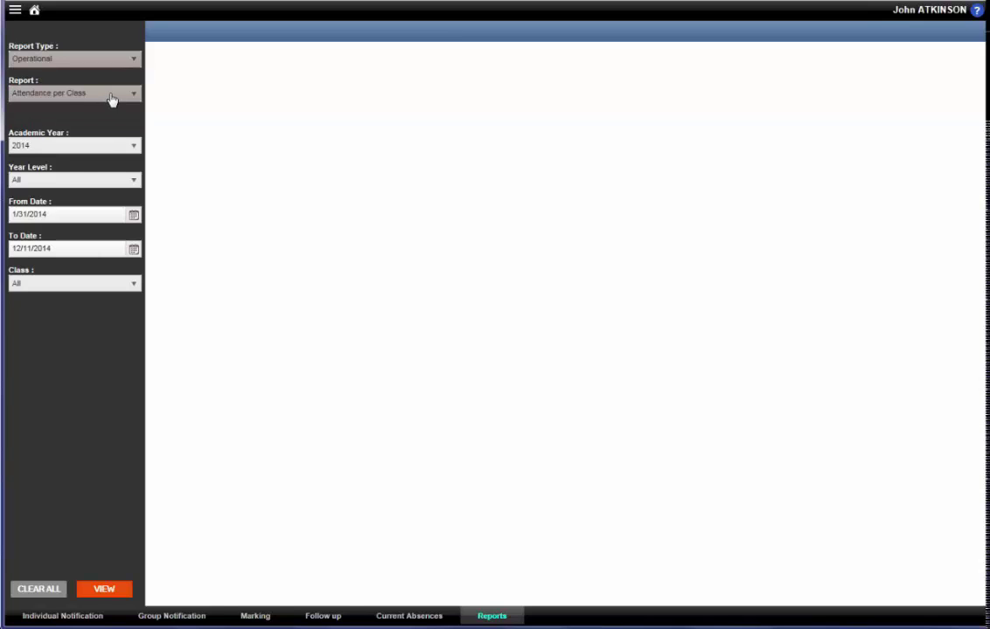
pyautogui.click(112, 96)
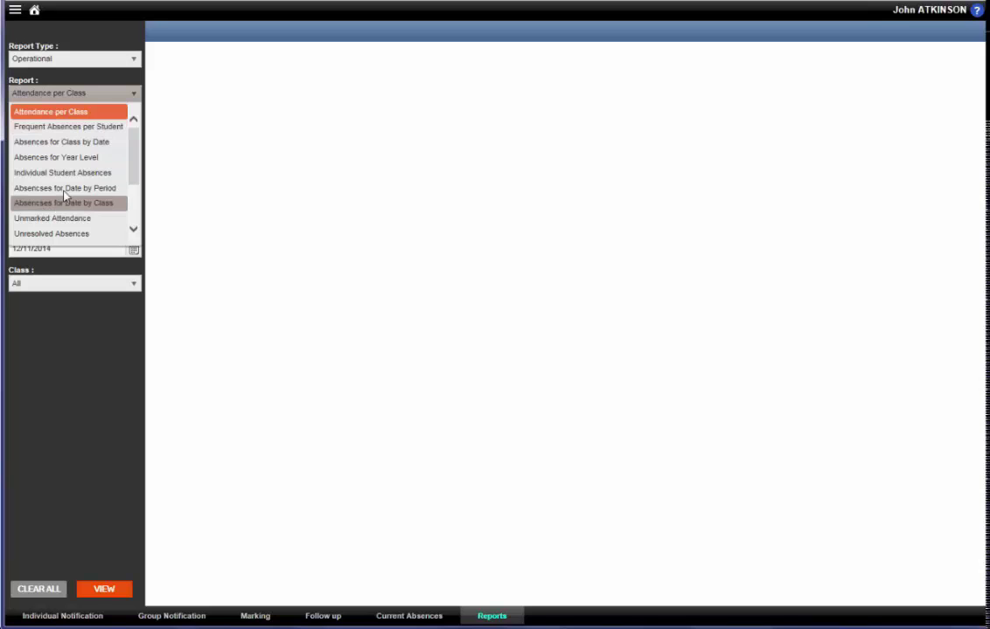
pyautogui.click(81, 64)
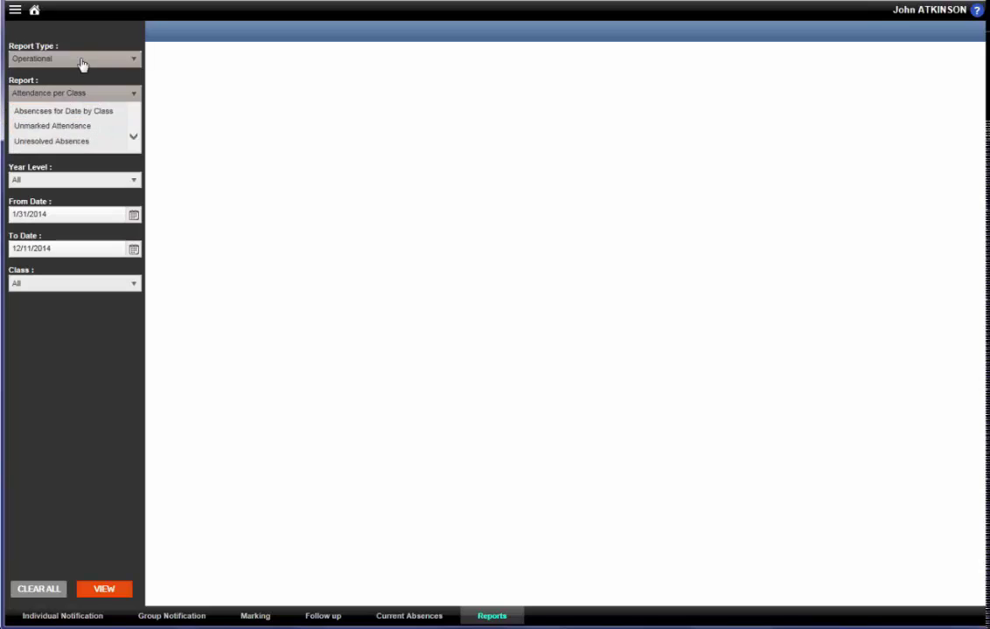
# Switch to a Custom report, view the 'New' report's attendance table, then return home
pyautogui.click(39, 106)
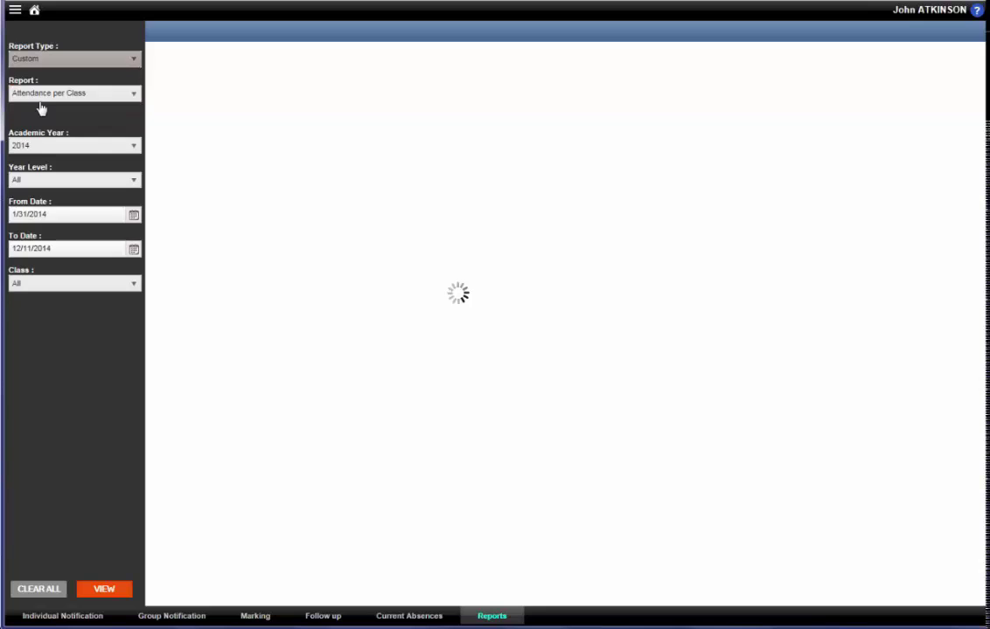
pyautogui.click(118, 590)
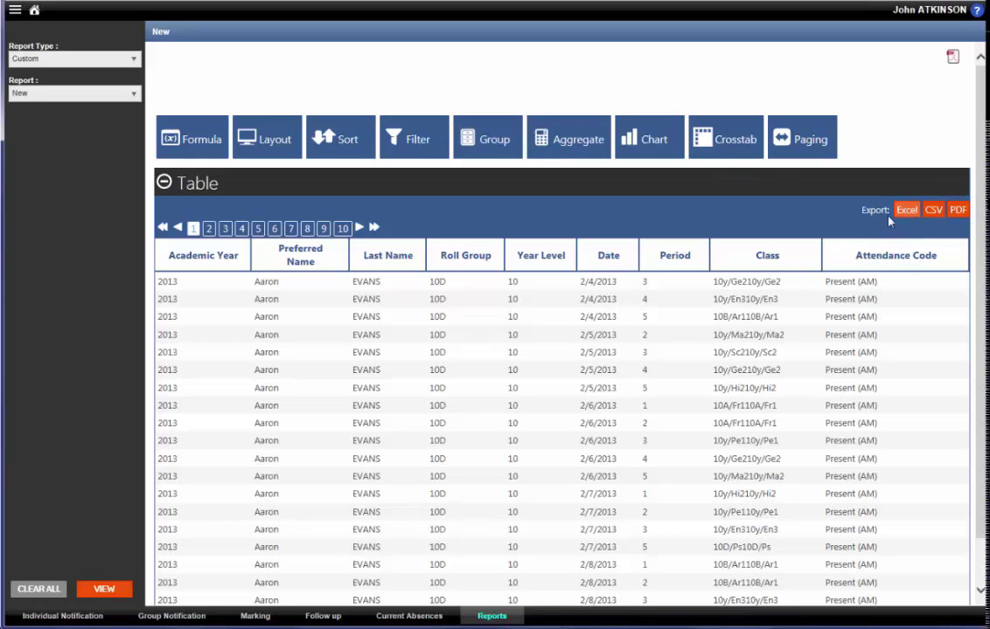
pyautogui.click(34, 10)
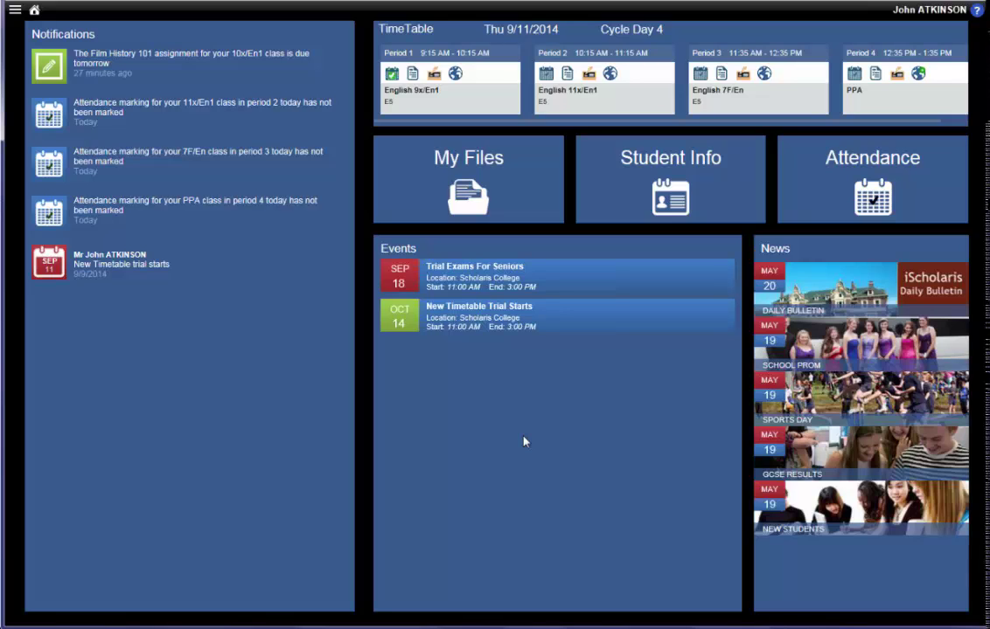
# Open the My Files storage from the home dashboard
pyautogui.click(469, 192)
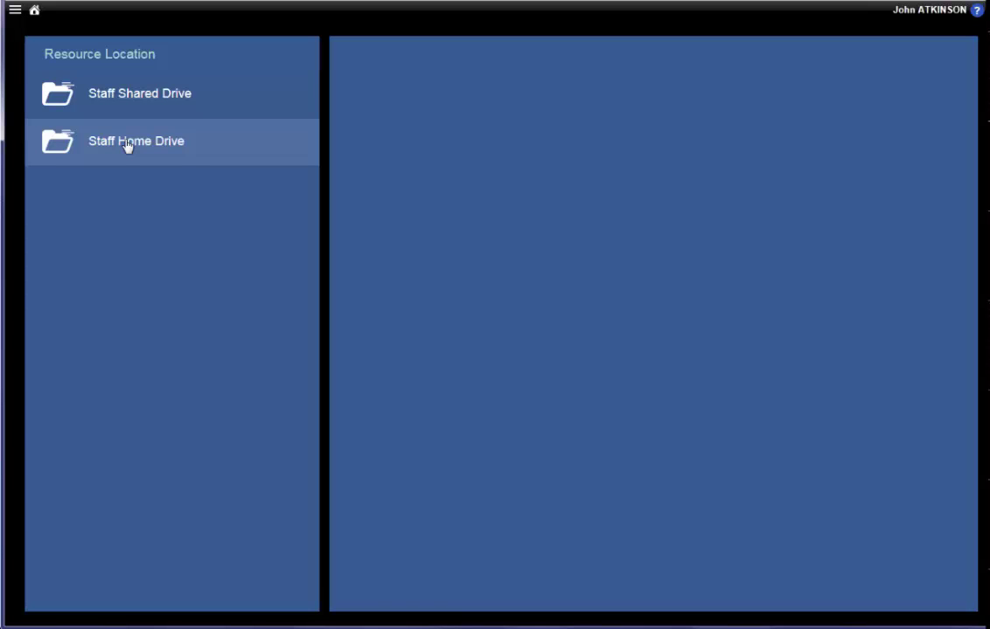
# Enter the Staff Shared Drive HOME and browse Staff Resources, via Images, to Multimedia
pyautogui.click(131, 102)
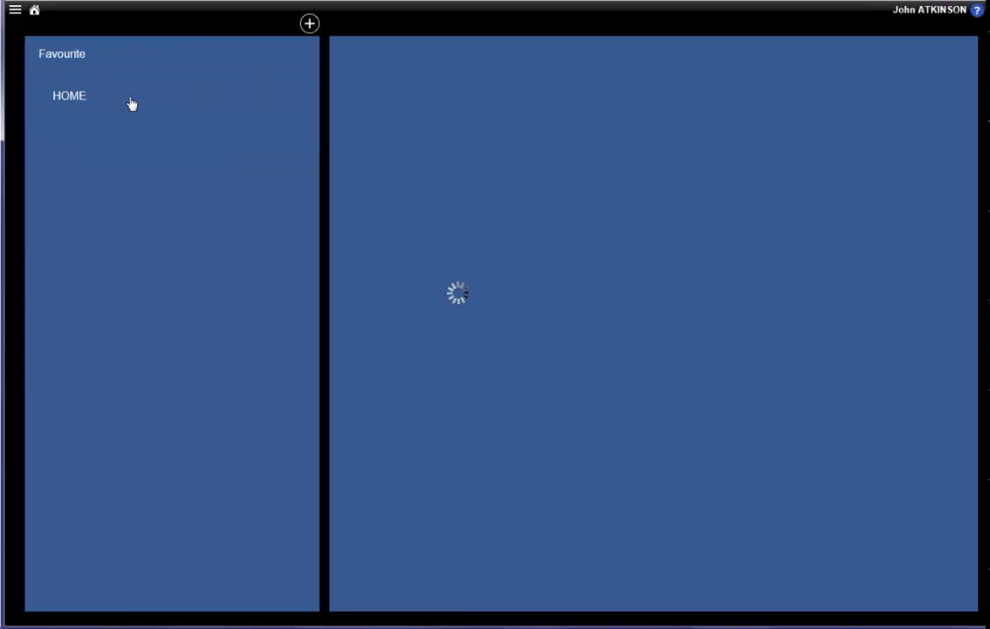
pyautogui.click(130, 102)
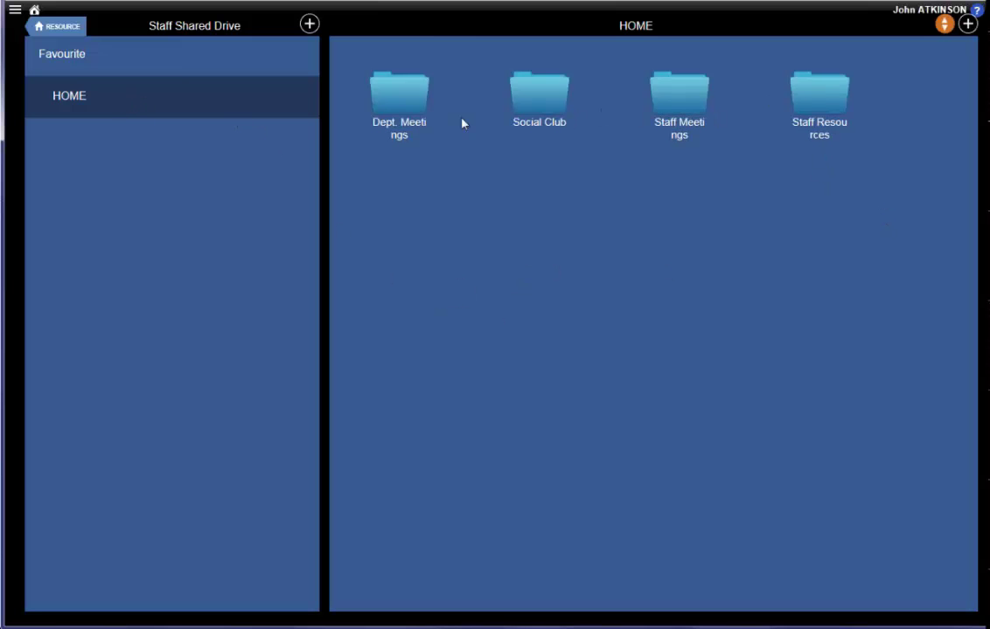
pyautogui.click(822, 96)
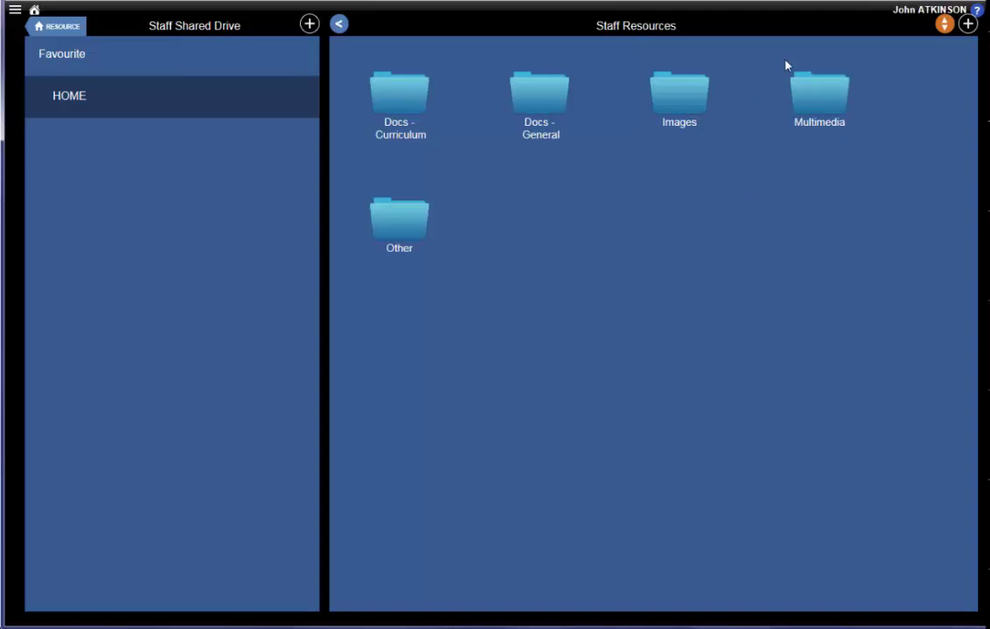
pyautogui.click(694, 87)
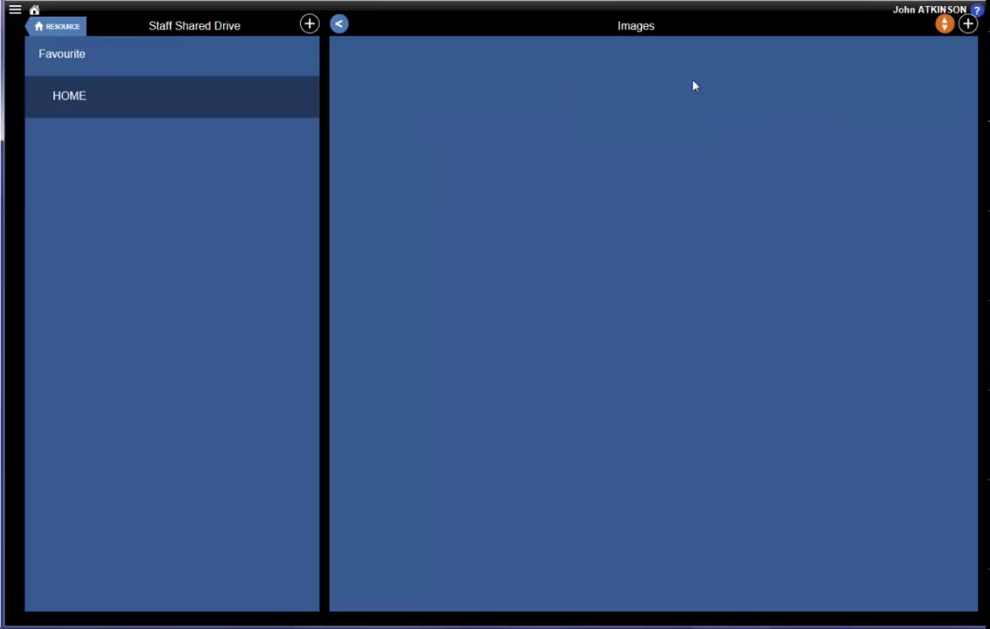
pyautogui.click(340, 24)
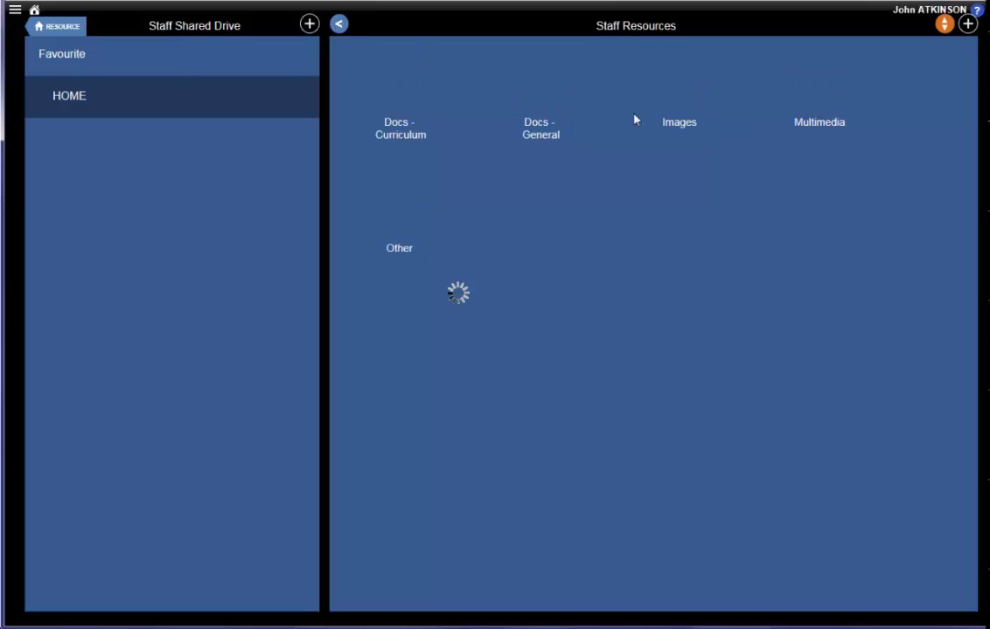
pyautogui.click(844, 90)
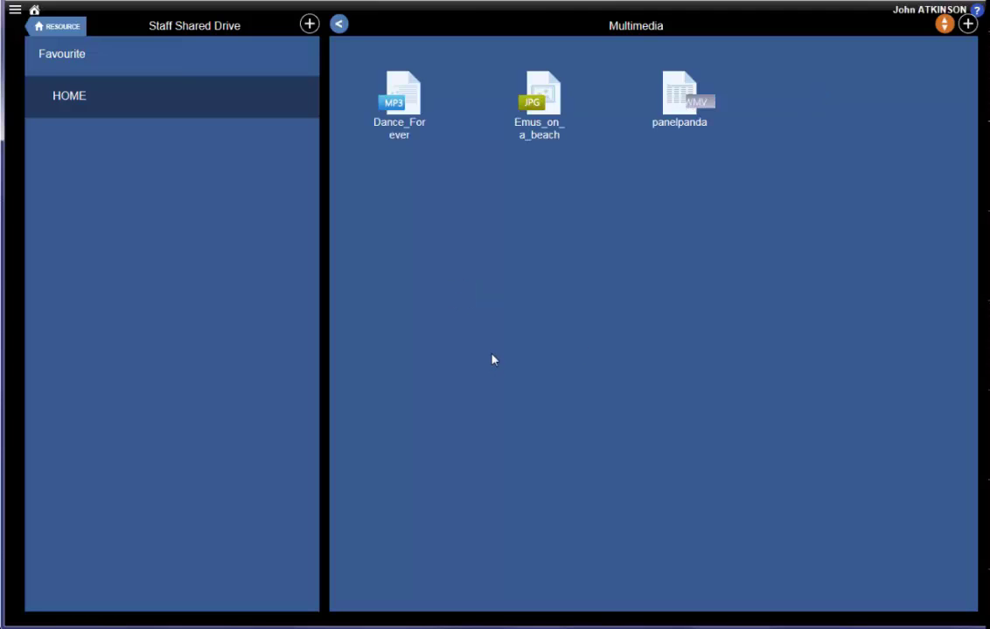
pyautogui.click(535, 103)
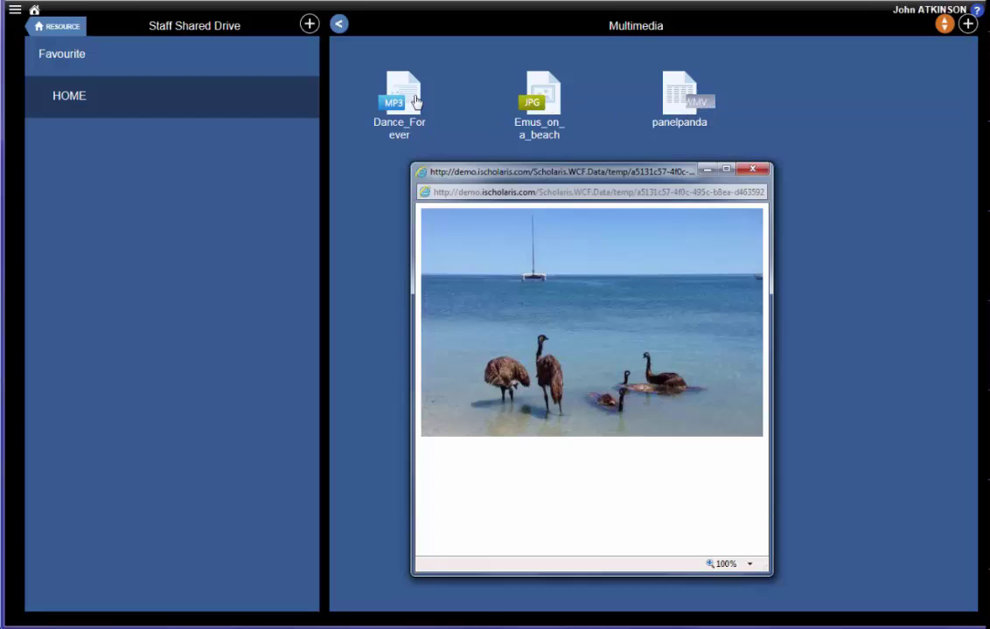
pyautogui.click(754, 169)
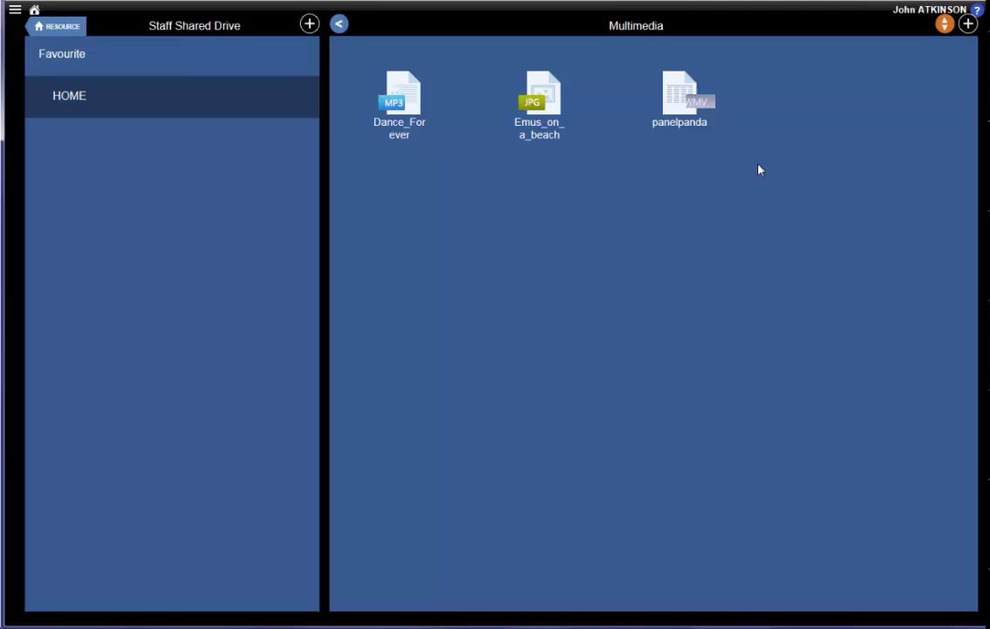
pyautogui.click(967, 25)
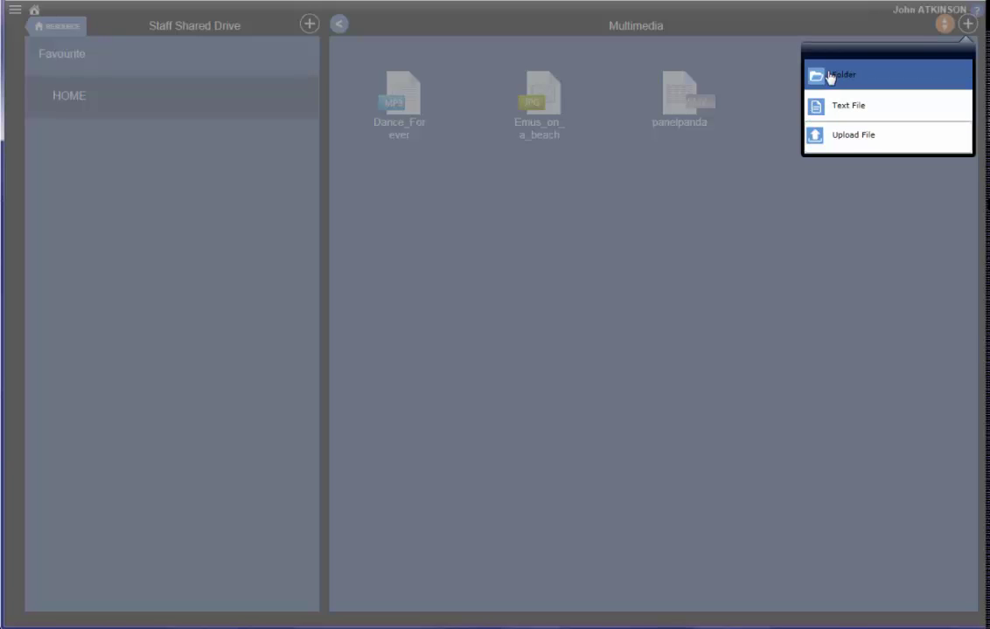
pyautogui.click(442, 212)
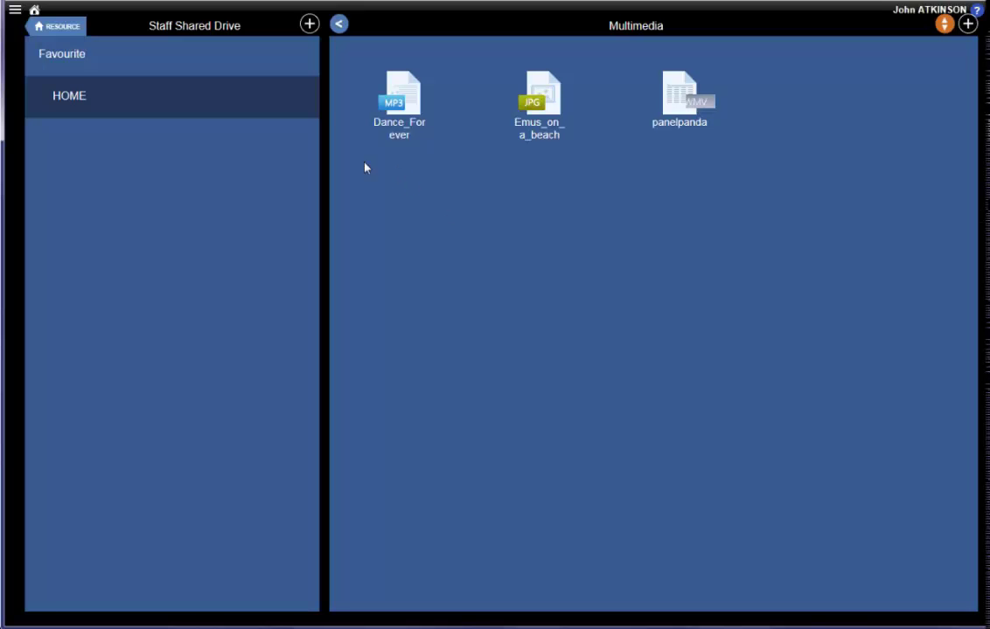
pyautogui.click(34, 12)
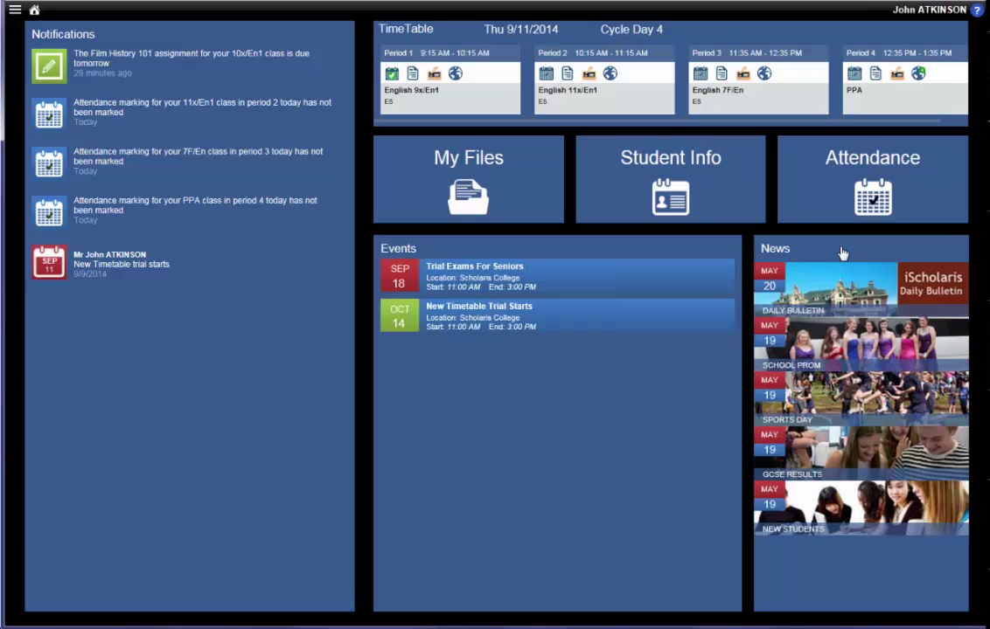
pyautogui.click(840, 291)
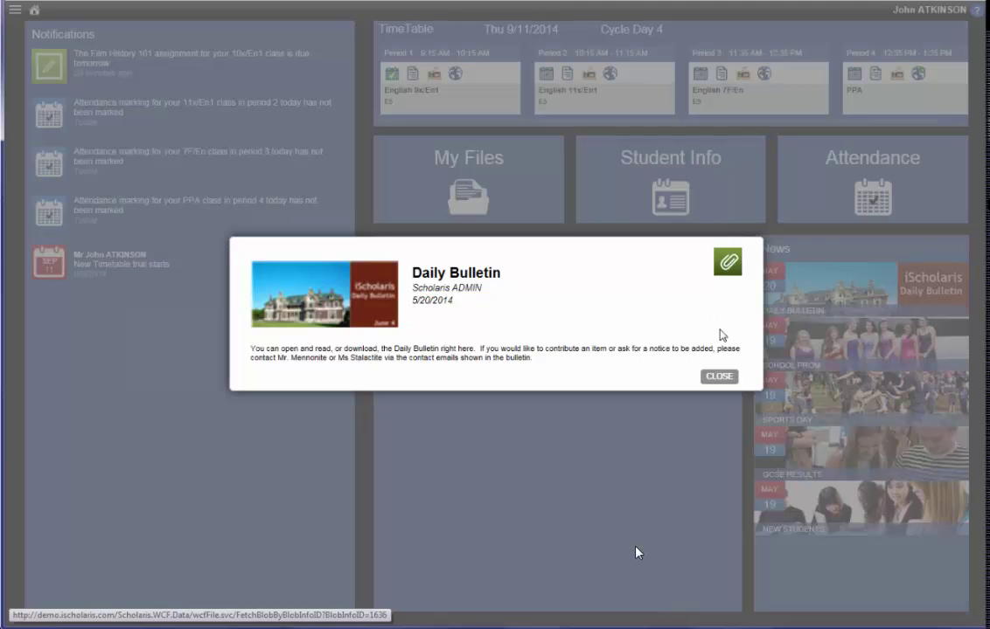
pyautogui.click(718, 376)
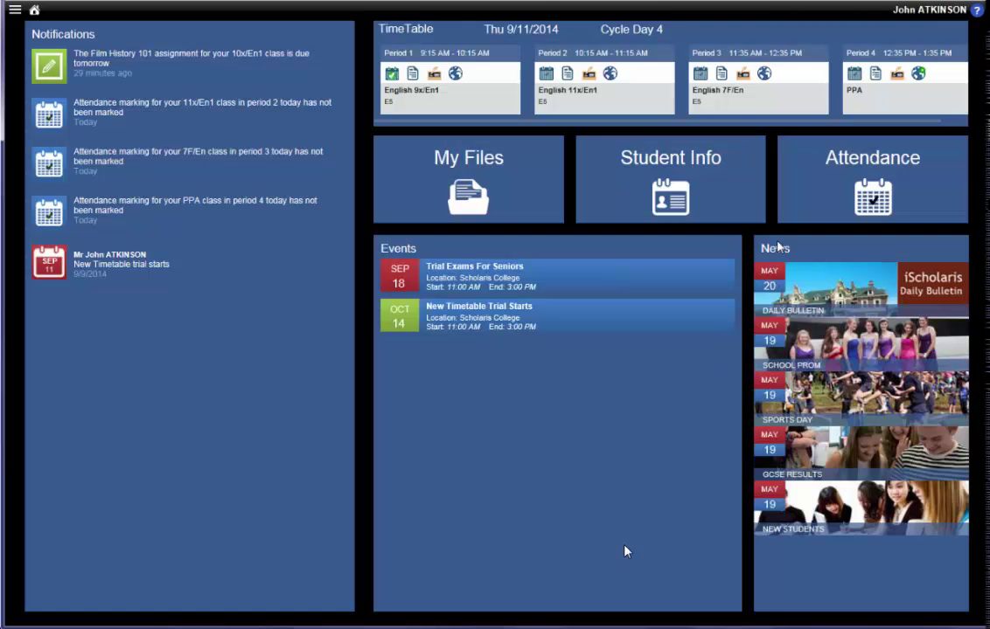
pyautogui.click(771, 251)
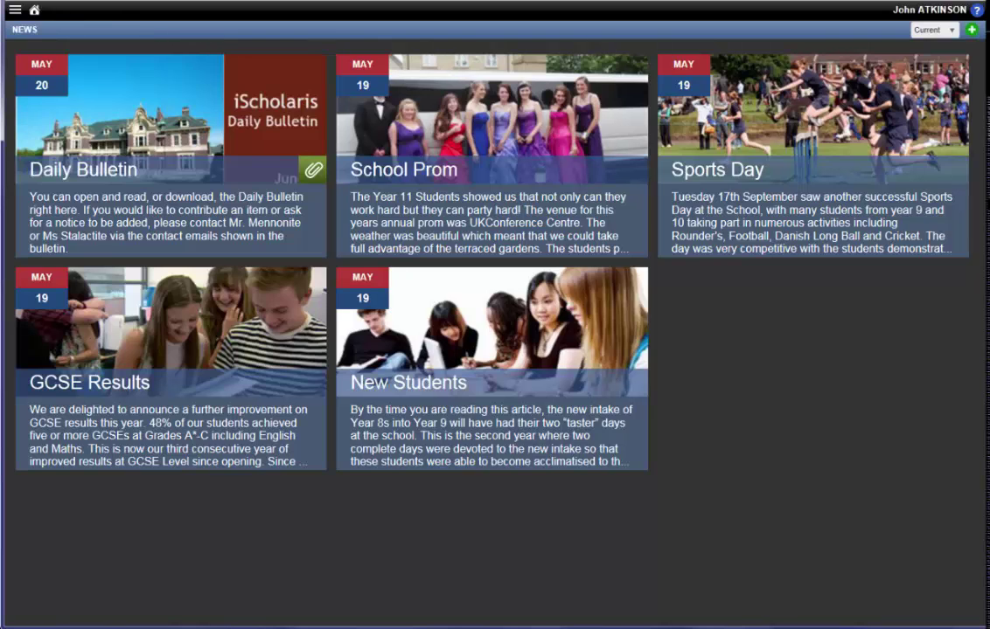
pyautogui.click(35, 11)
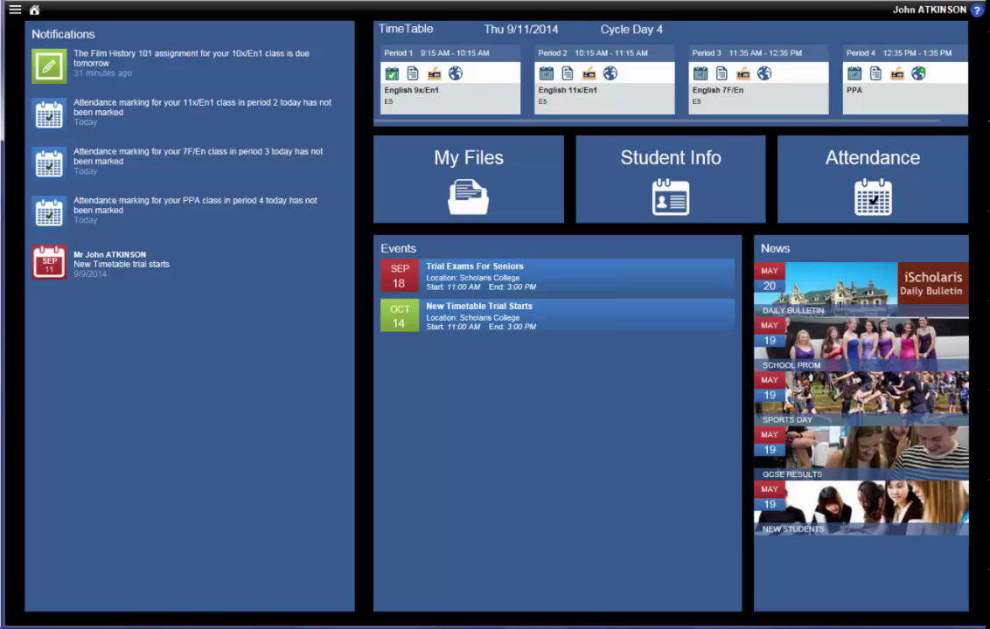
# Open the weekly timetable for 9/8–9/12/2014, showing Cycle Days 1–5 with each period's classes
pyautogui.click(428, 32)
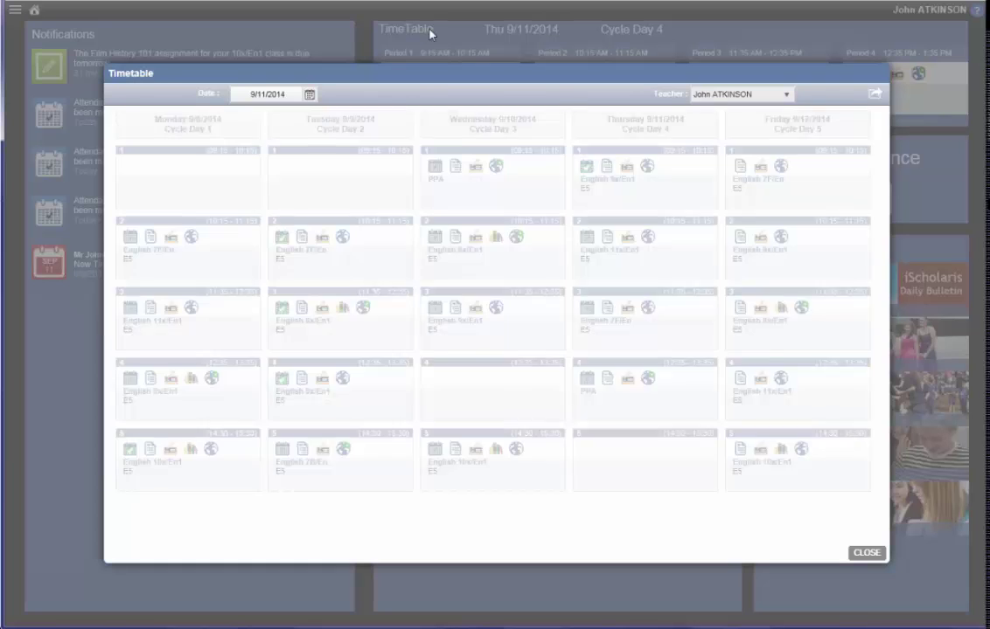
# Open the Marks Book for English 10x/En1 from Wednesday period 5, listing All Assessments (85)
pyautogui.click(477, 451)
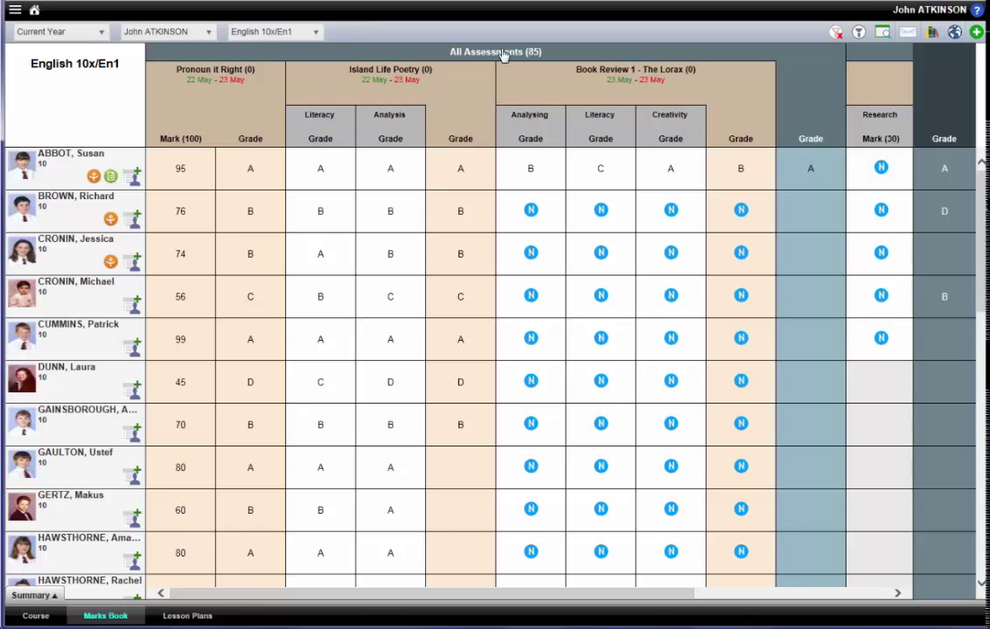
pyautogui.moveTo(493, 596); pyautogui.dragTo(618, 593)
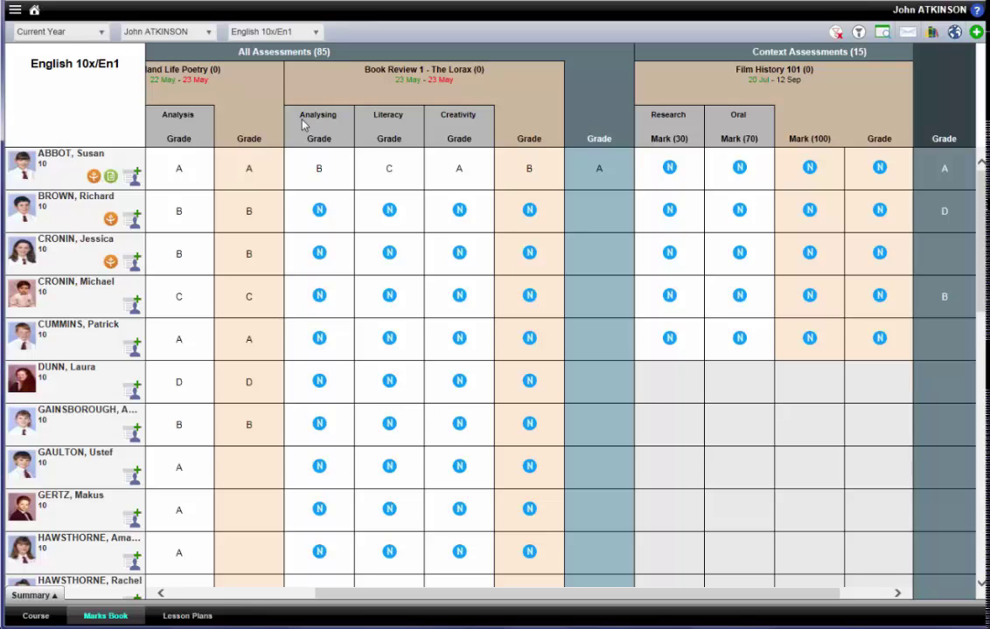
pyautogui.hscroll(-3, 305, 123)
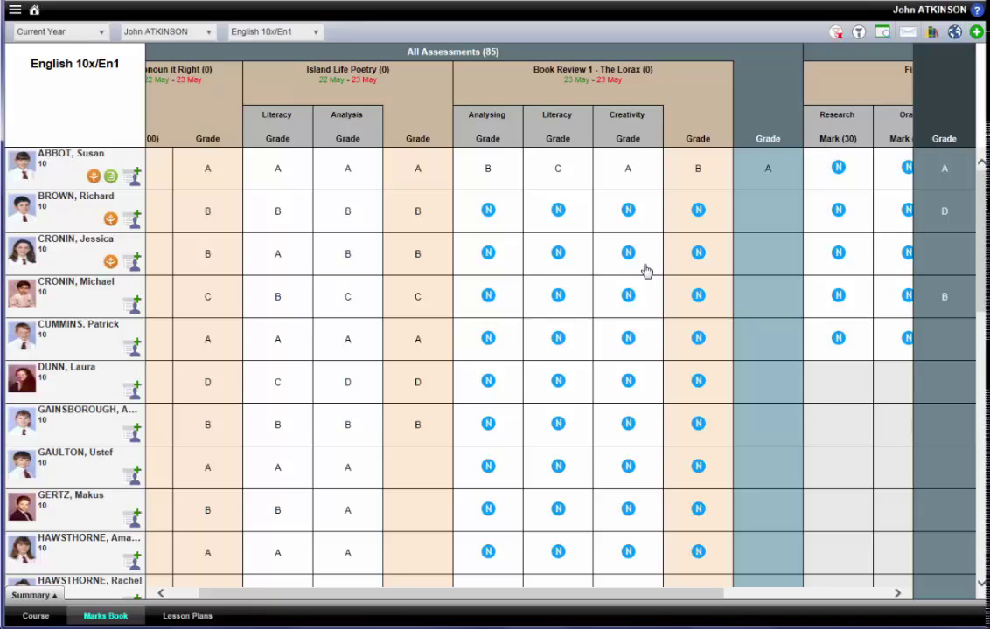
# Limit the marks grid to the Literacy criterion only, then reload it with all criteria
pyautogui.click(859, 34)
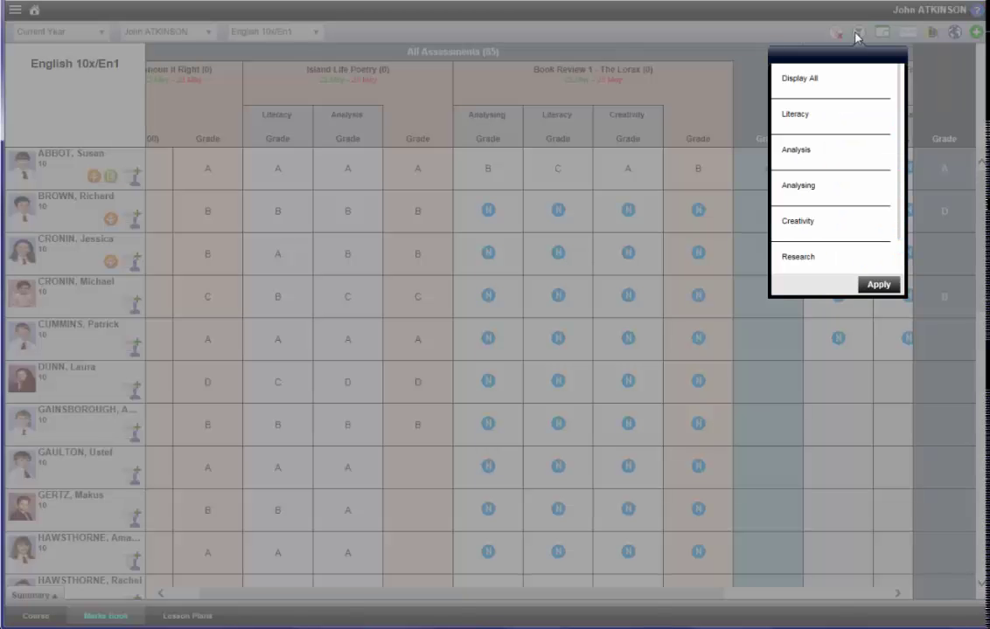
pyautogui.click(879, 83)
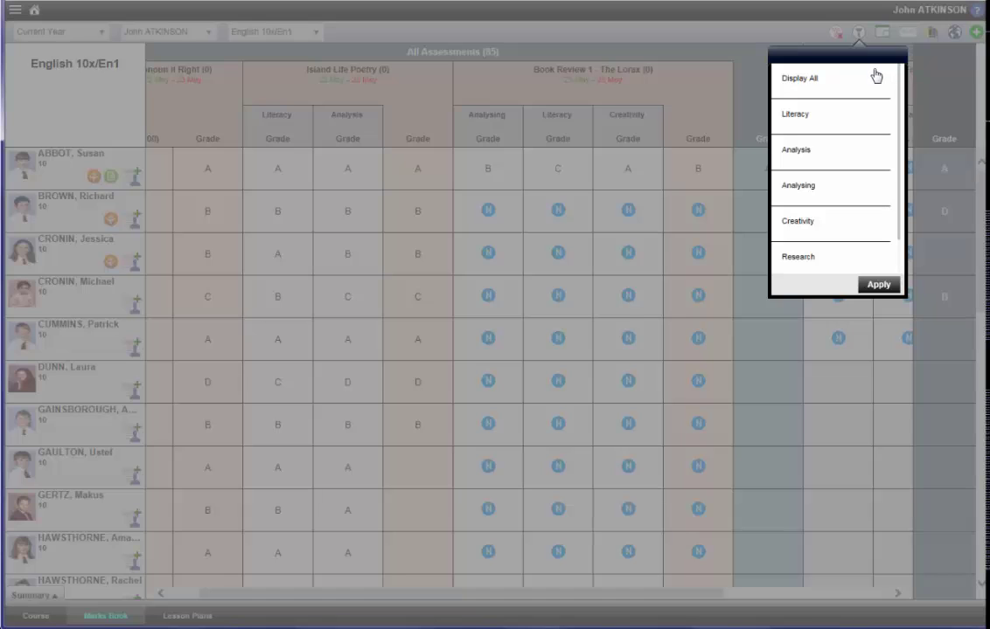
pyautogui.click(875, 116)
pyautogui.click(876, 286)
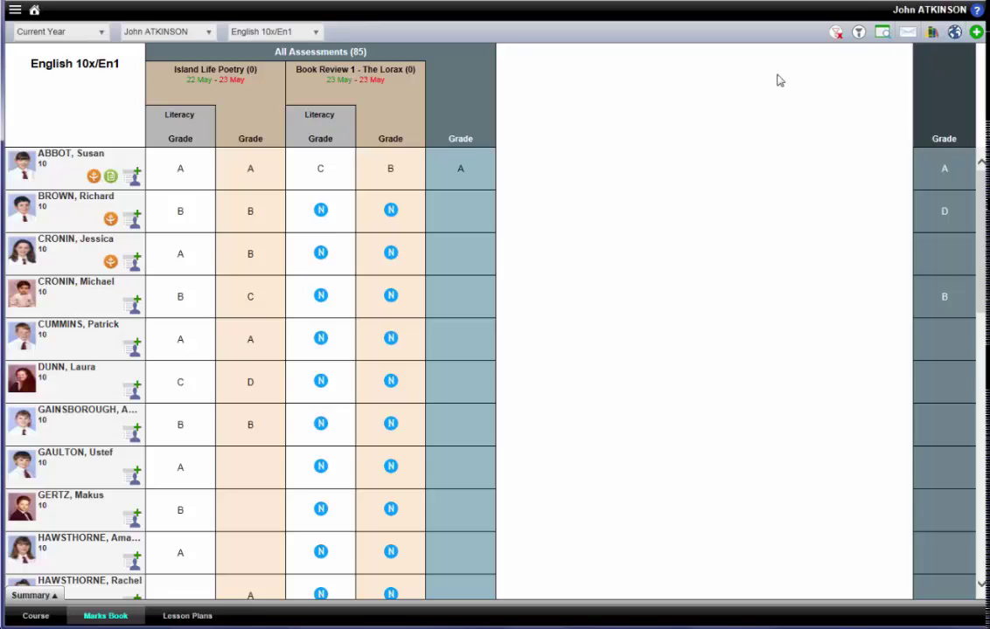
pyautogui.click(835, 33)
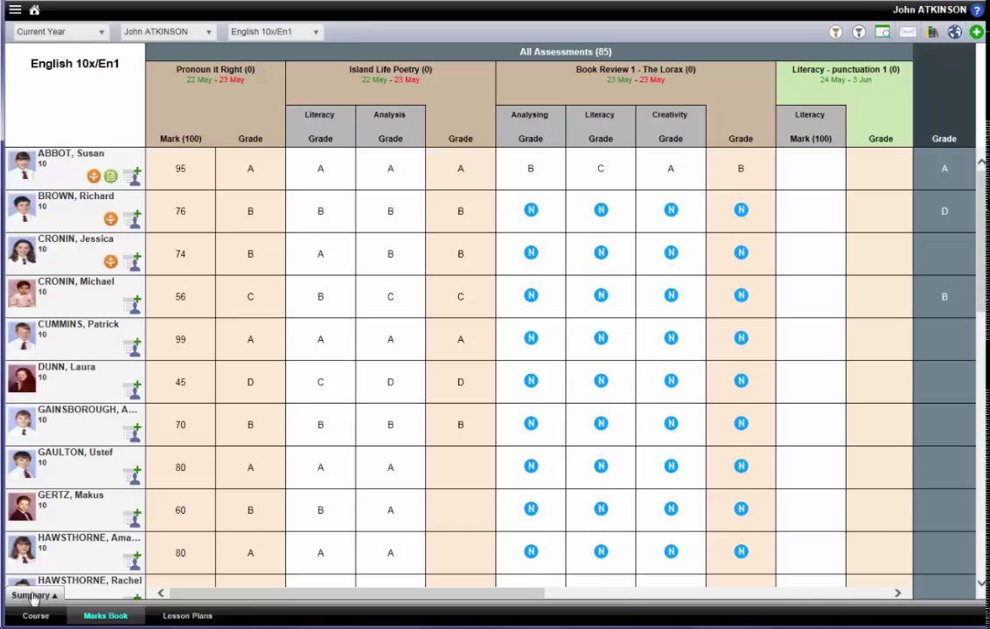
# Expand the Summary rows to show average, highest, lowest and median marks under the grid
pyautogui.click(39, 596)
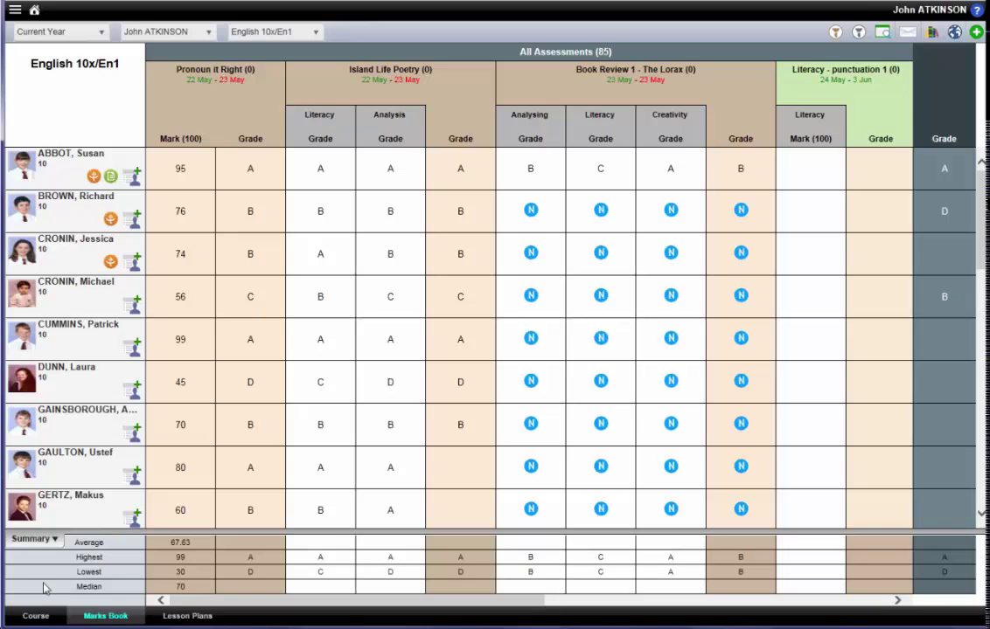
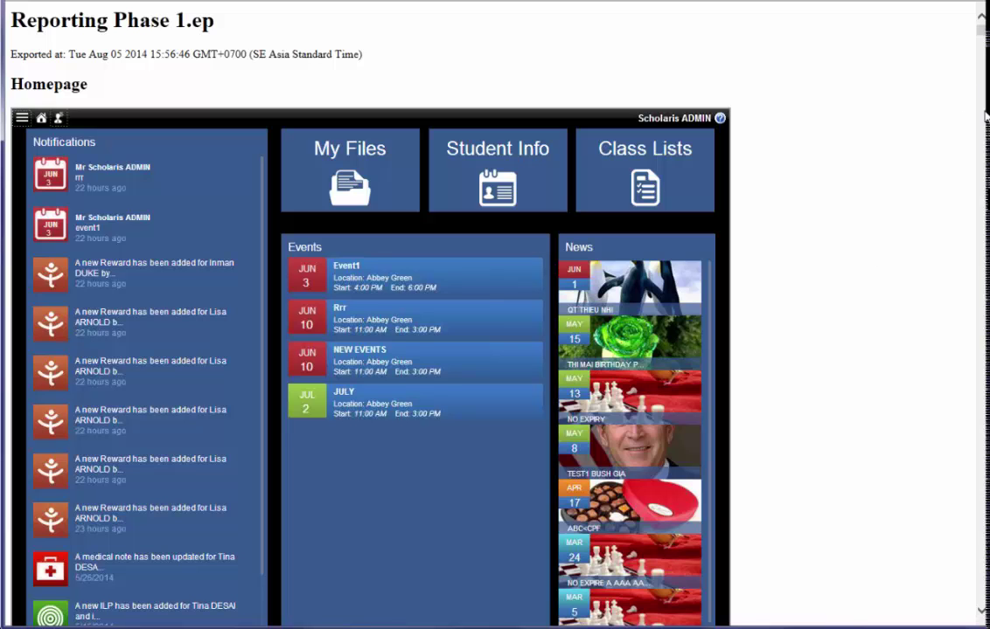
# Scroll the Pencil export past Homepage and Rpt Templates to the Interim Report add-column mockup
pyautogui.scroll(-12, 985, 310)
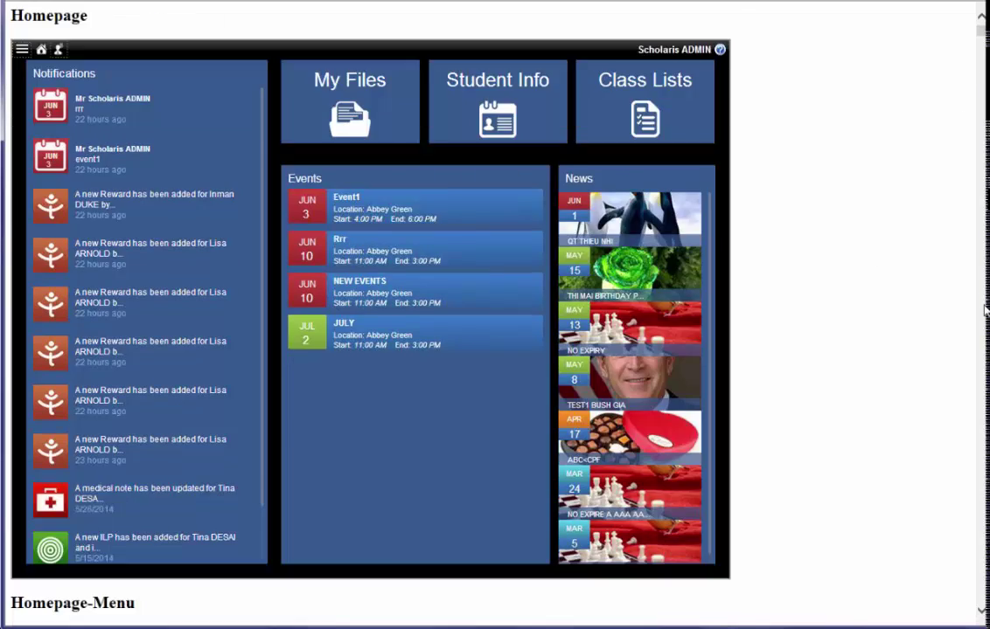
pyautogui.scroll(-5, 985, 304)
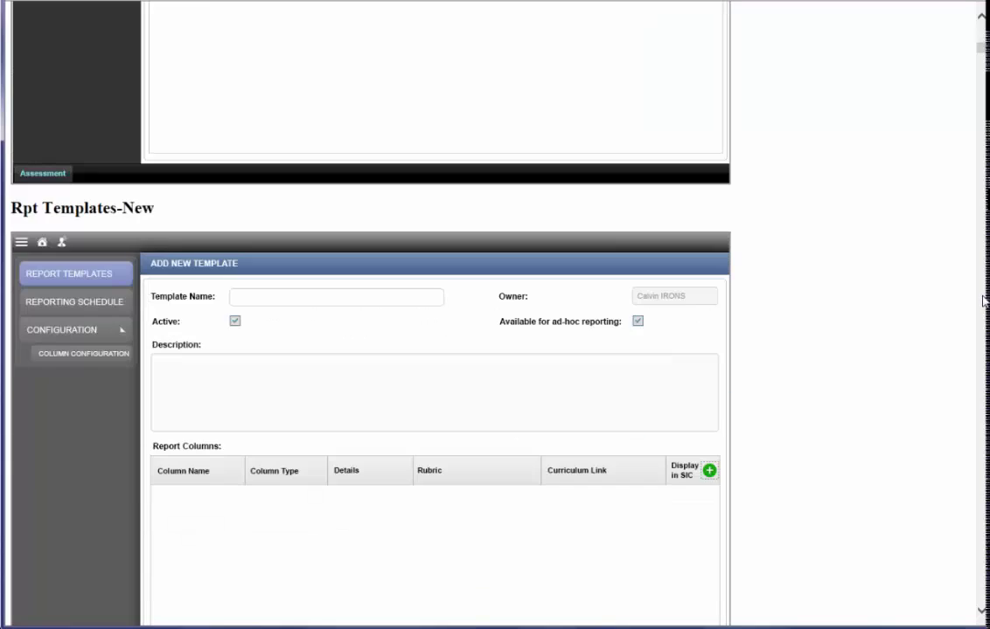
pyautogui.scroll(-5, 983, 302)
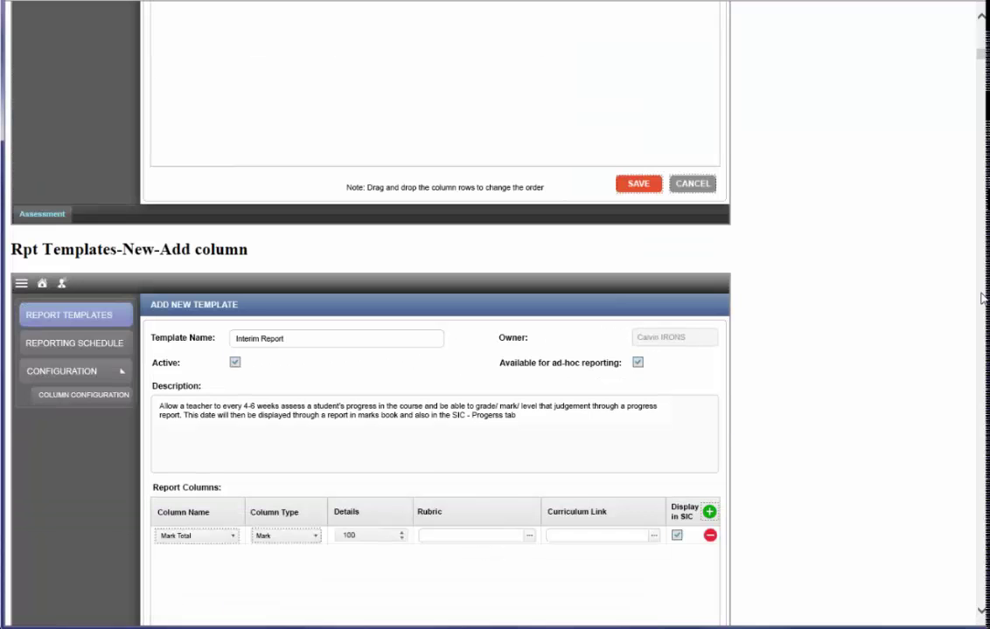
pyautogui.scroll(-15, 982, 298)
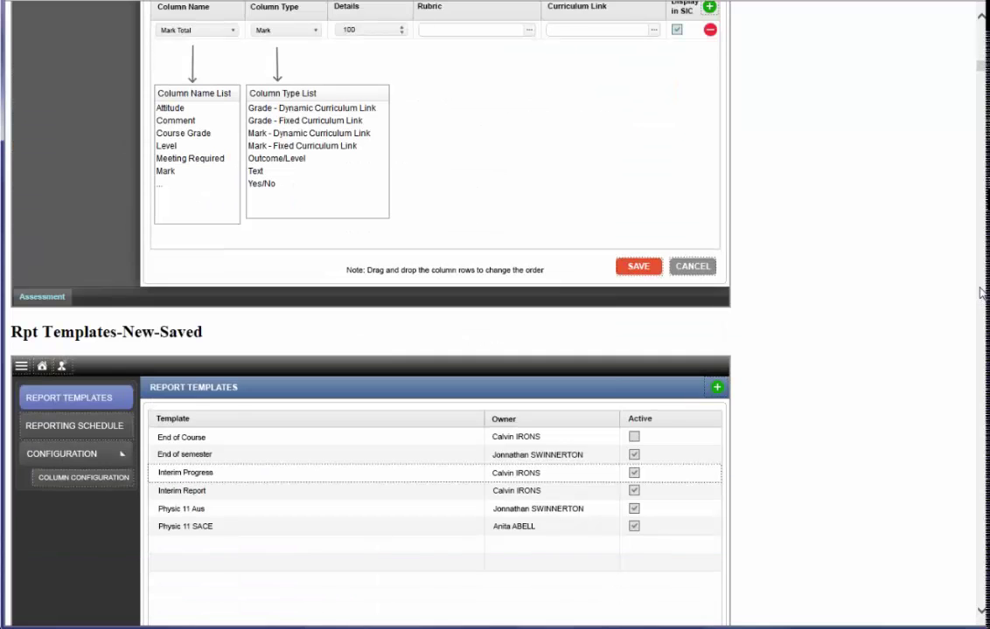
pyautogui.moveTo(984, 72); pyautogui.dragTo(981, 63)
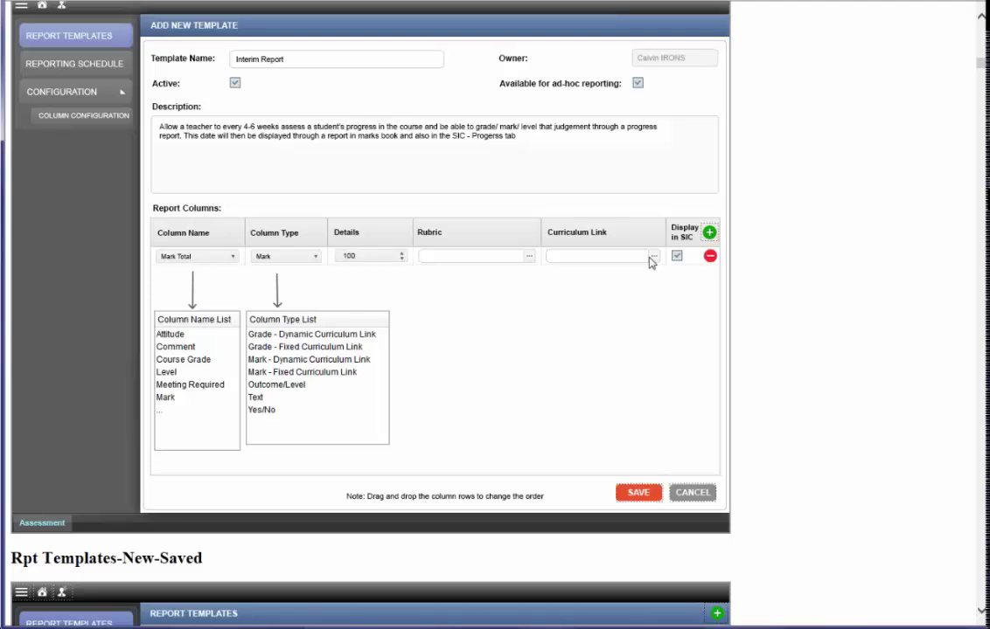
# Page down to the Rpt Templates-Edit mockup and toggle Quarter 1 Total Display in SIC off and on
pyautogui.click(979, 383)
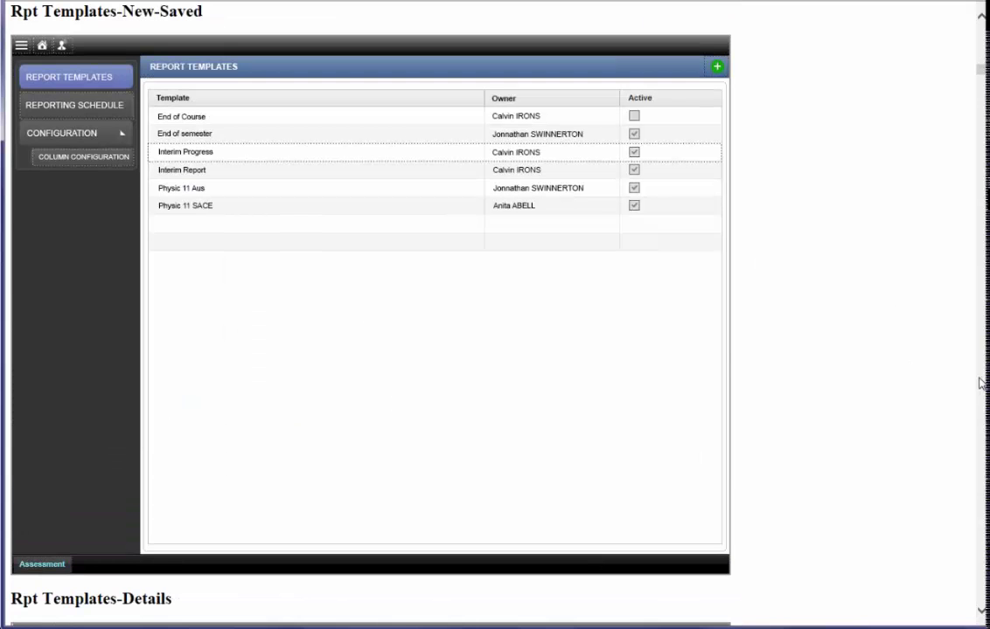
pyautogui.click(980, 383)
pyautogui.click(979, 383)
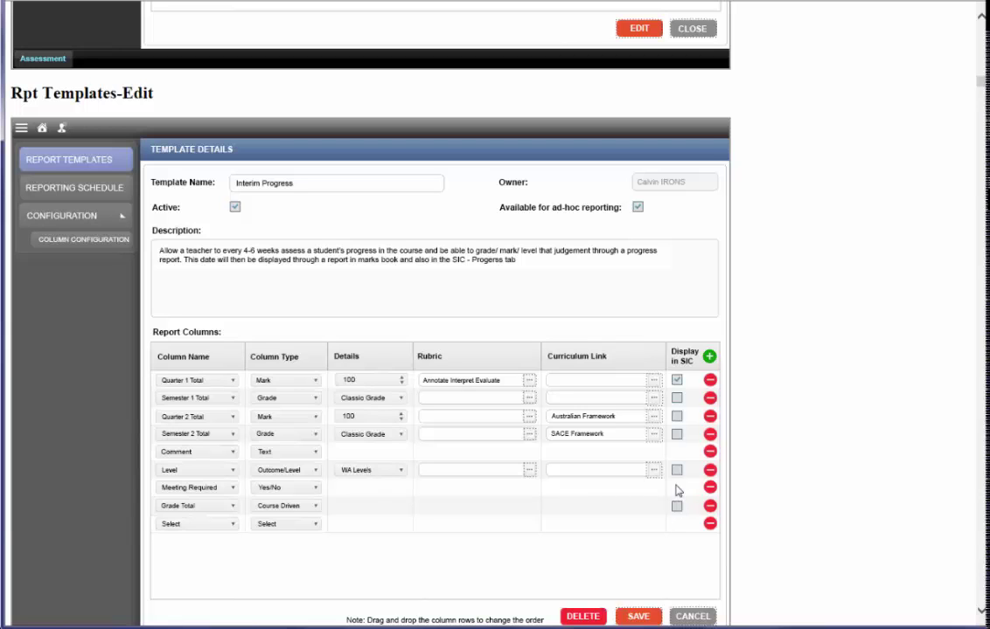
pyautogui.click(678, 380)
pyautogui.click(678, 380)
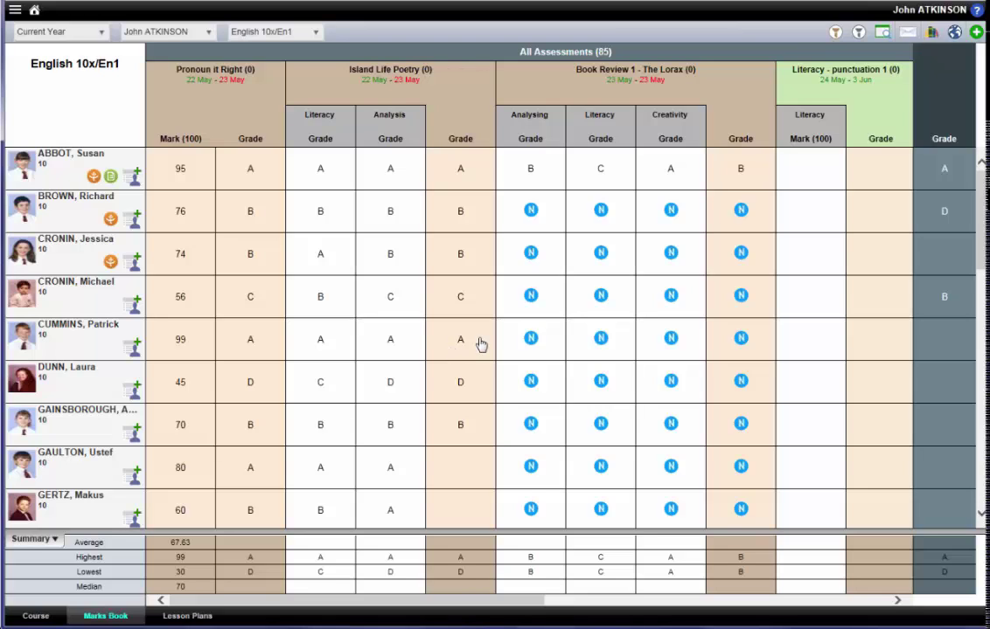
pyautogui.click(976, 33)
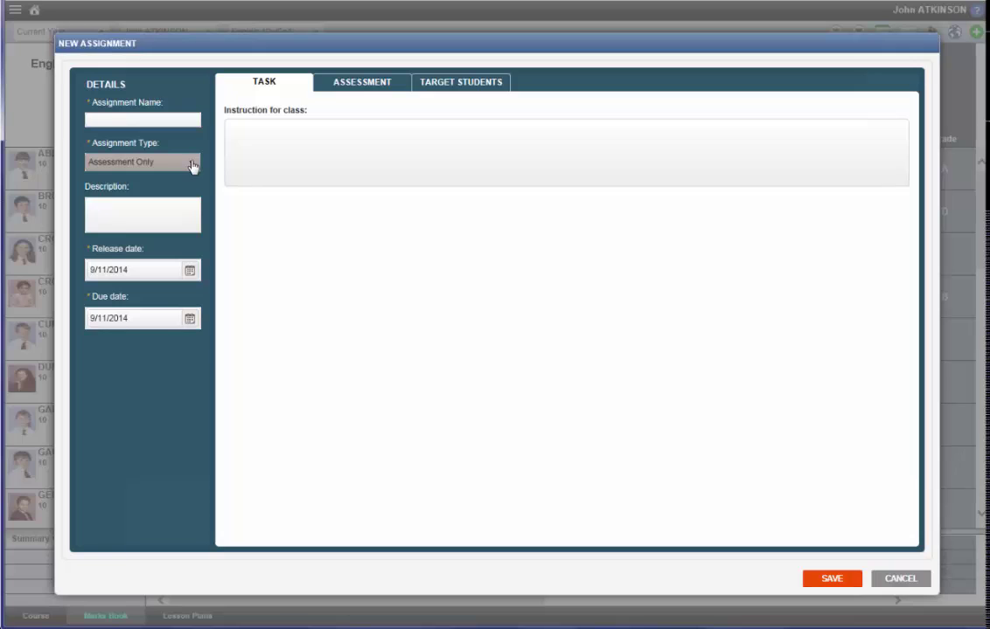
pyautogui.click(185, 163)
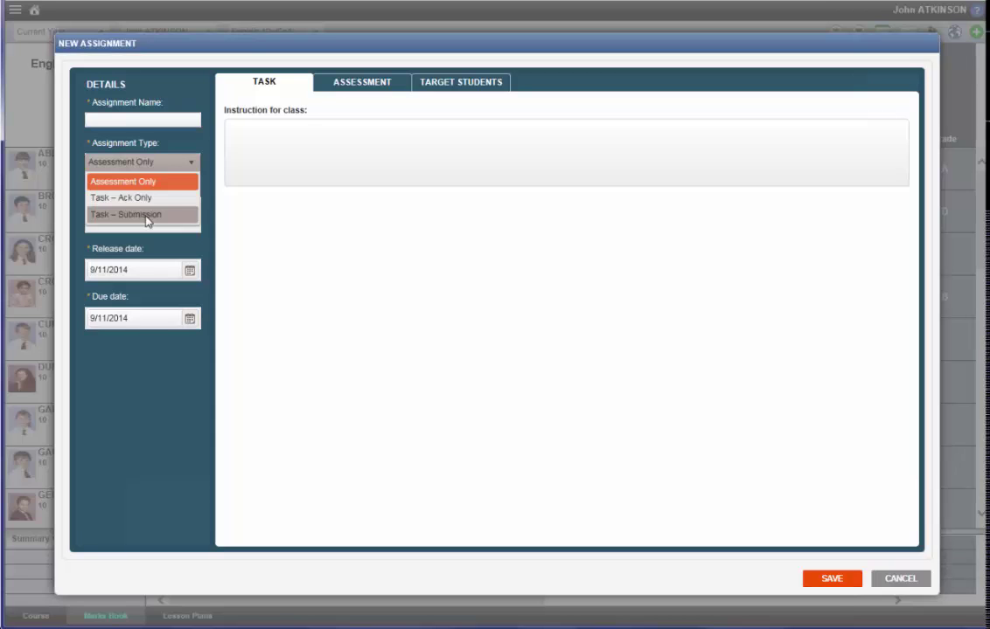
pyautogui.click(904, 582)
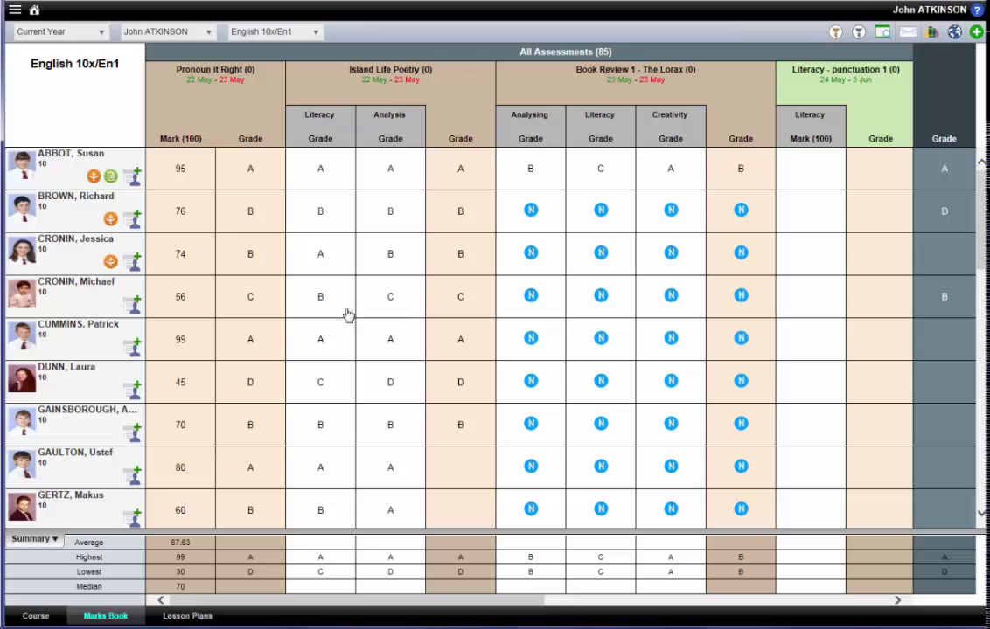
pyautogui.click(462, 171)
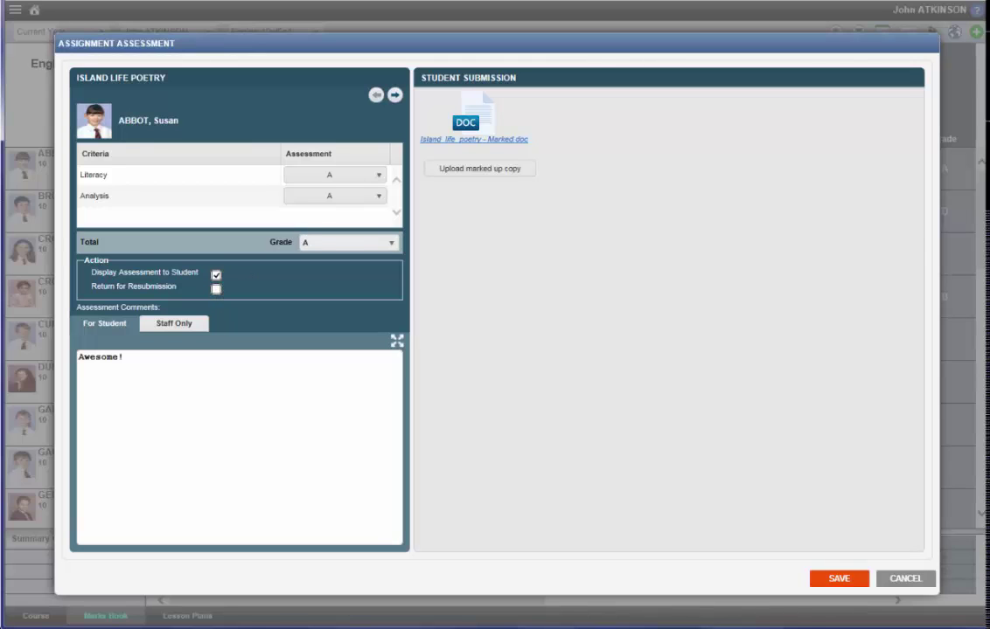
pyautogui.click(379, 176)
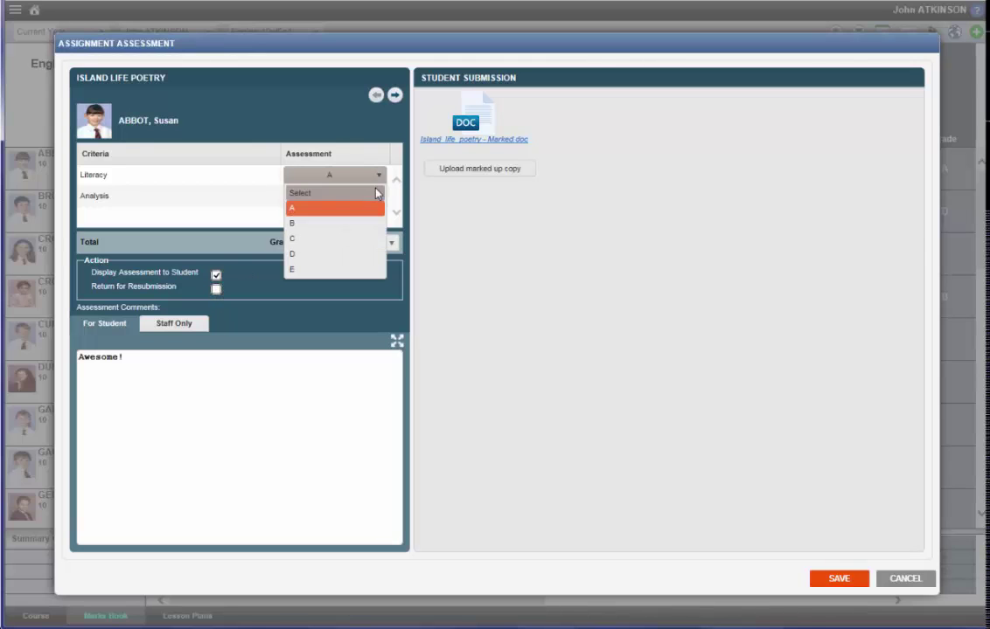
pyautogui.click(378, 179)
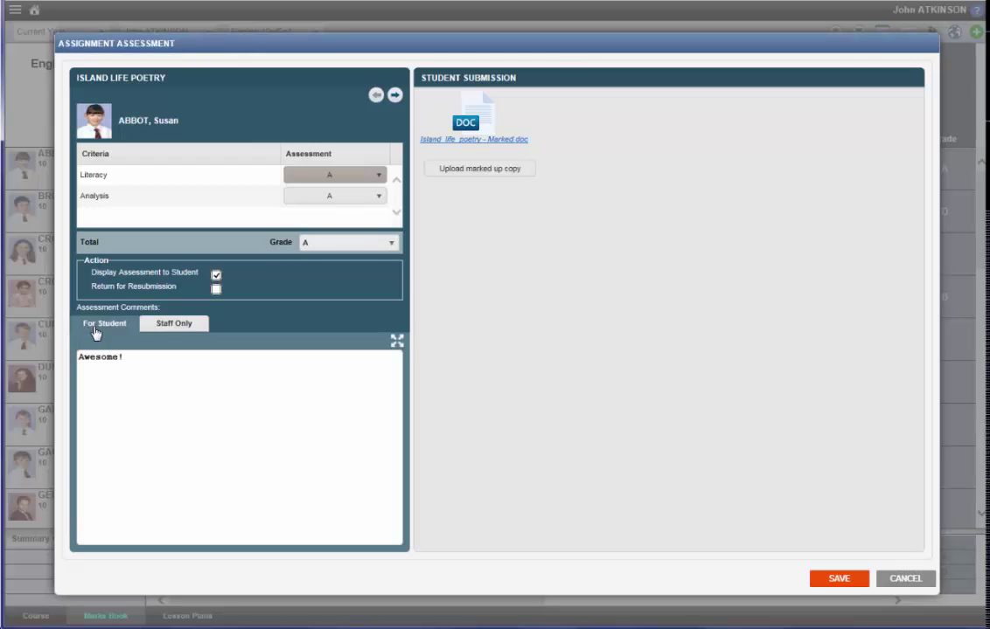
pyautogui.click(165, 329)
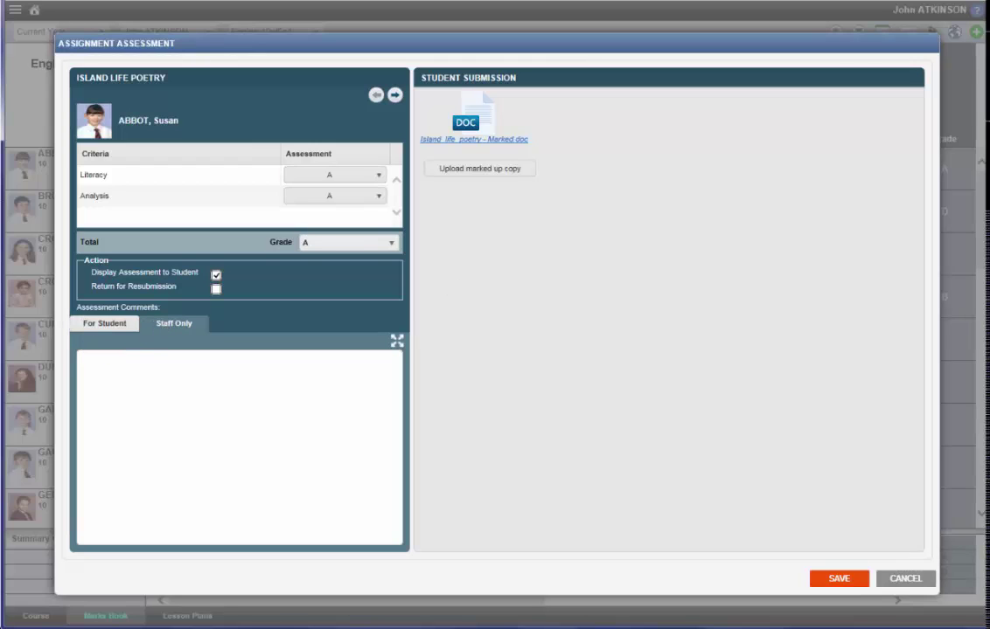
pyautogui.write('ejrfygf ewdf giutgf')
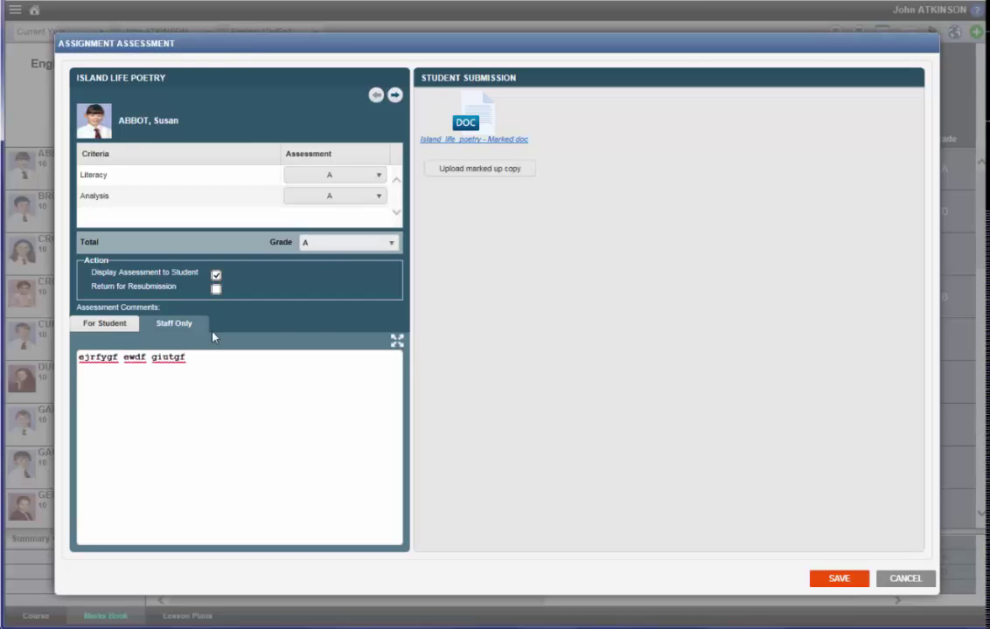
pyautogui.click(919, 583)
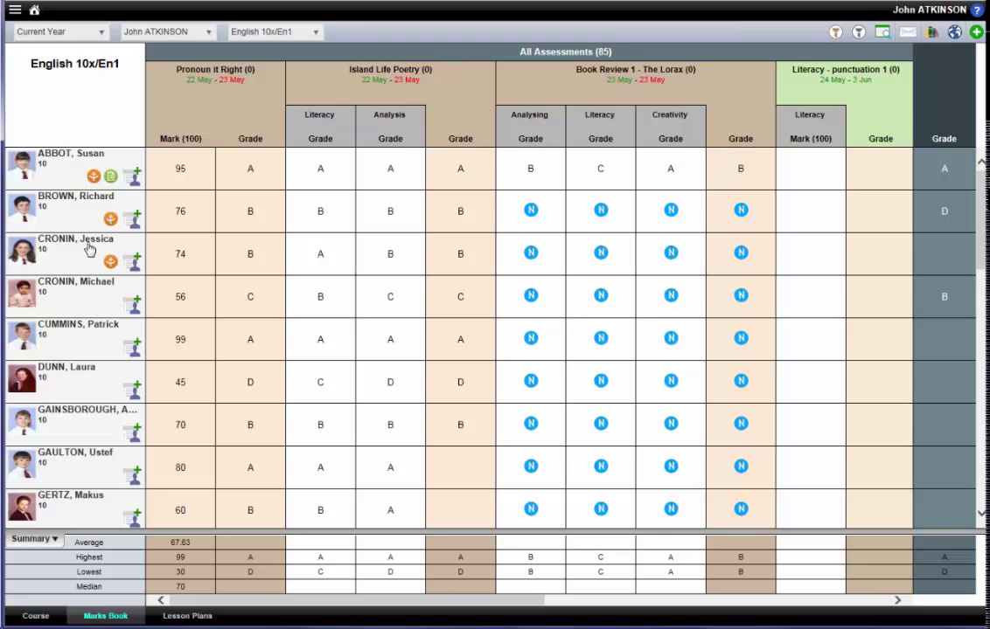
pyautogui.click(209, 36)
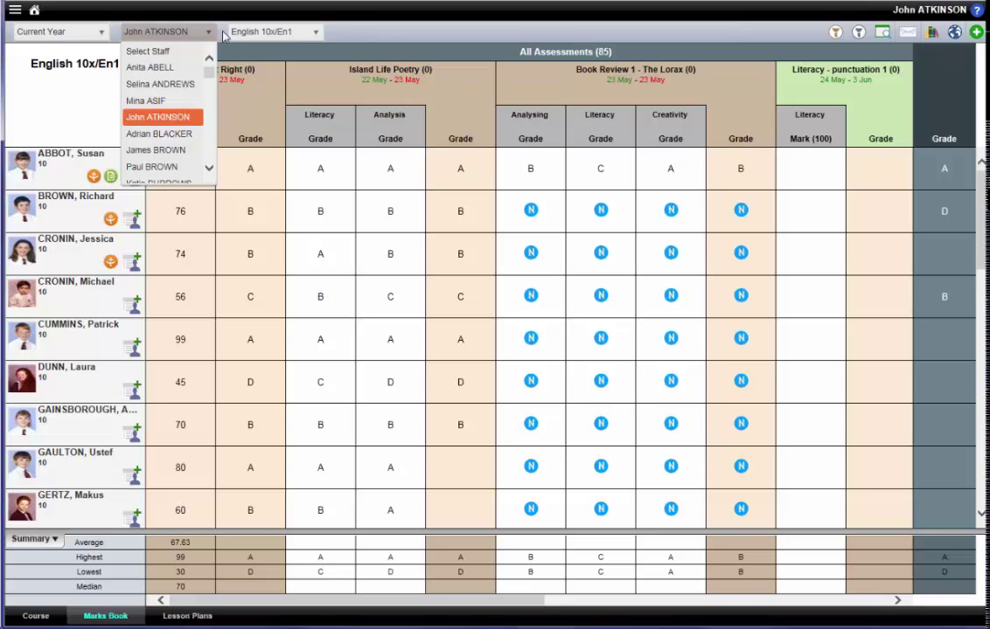
pyautogui.click(308, 33)
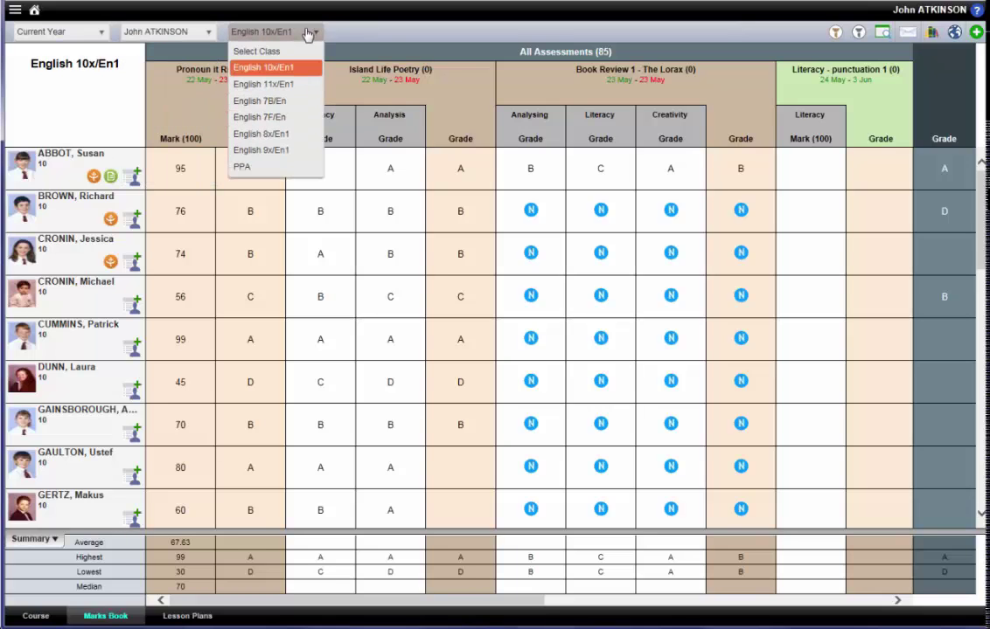
pyautogui.click(308, 33)
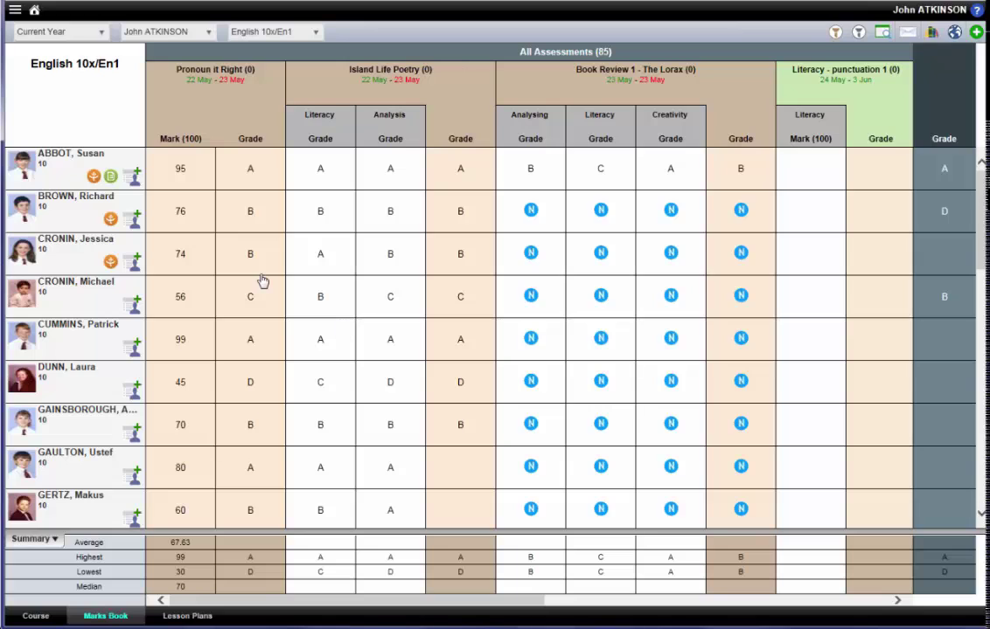
# Open the English Year 10 course from the Course tab's course list
pyautogui.click(35, 618)
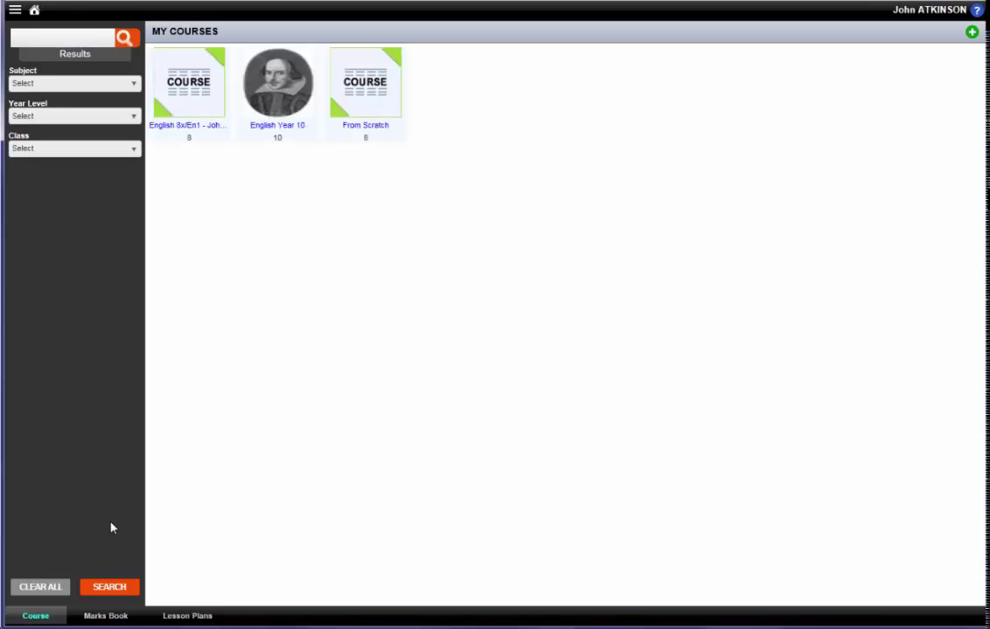
pyautogui.click(276, 127)
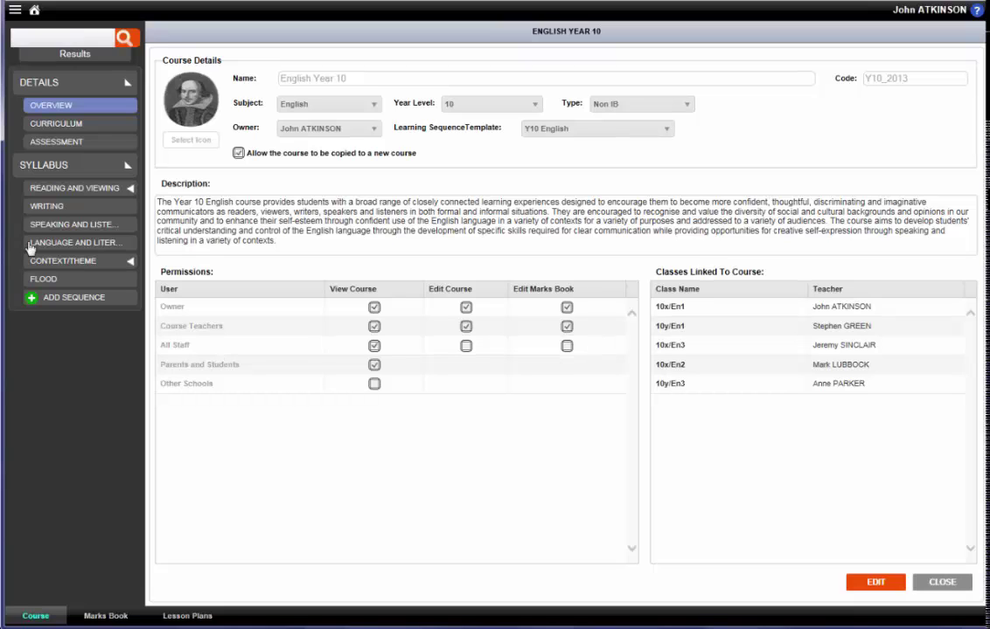
# Show English Year 10's curriculum page with its seven learning goals and two resources
pyautogui.click(68, 126)
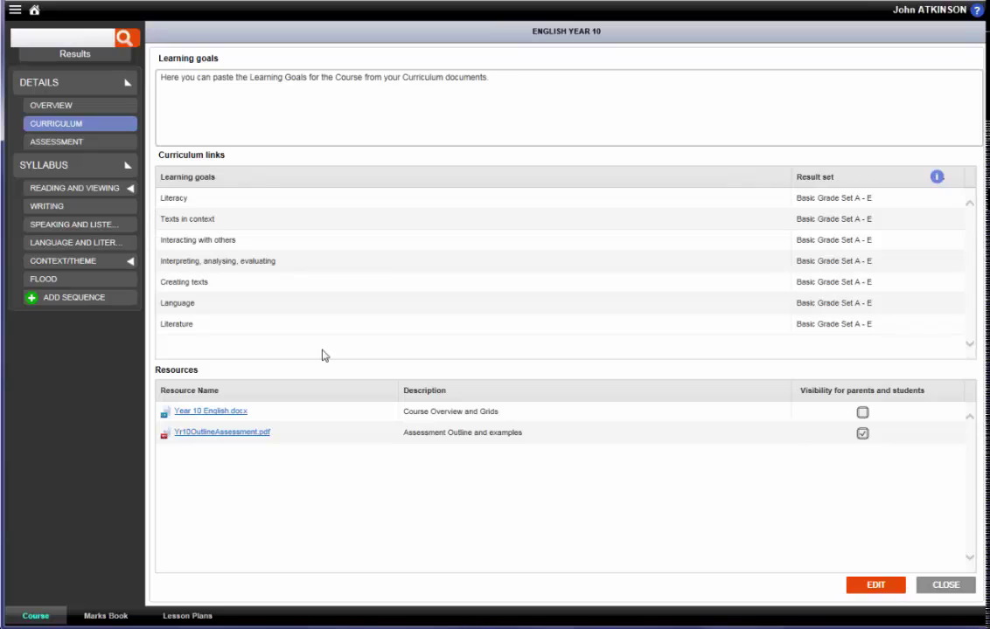
pyautogui.click(870, 589)
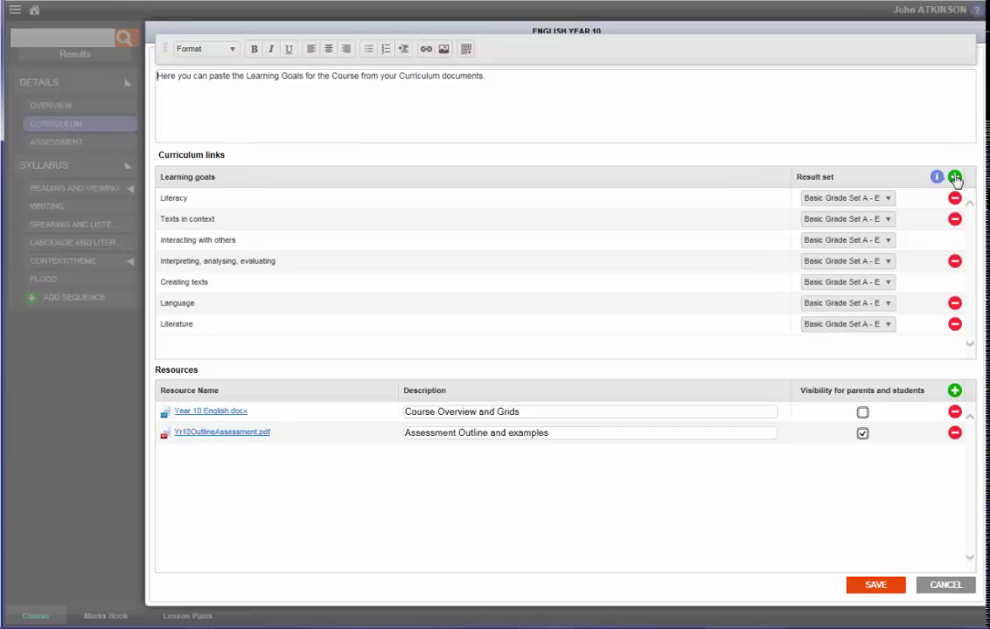
pyautogui.click(955, 177)
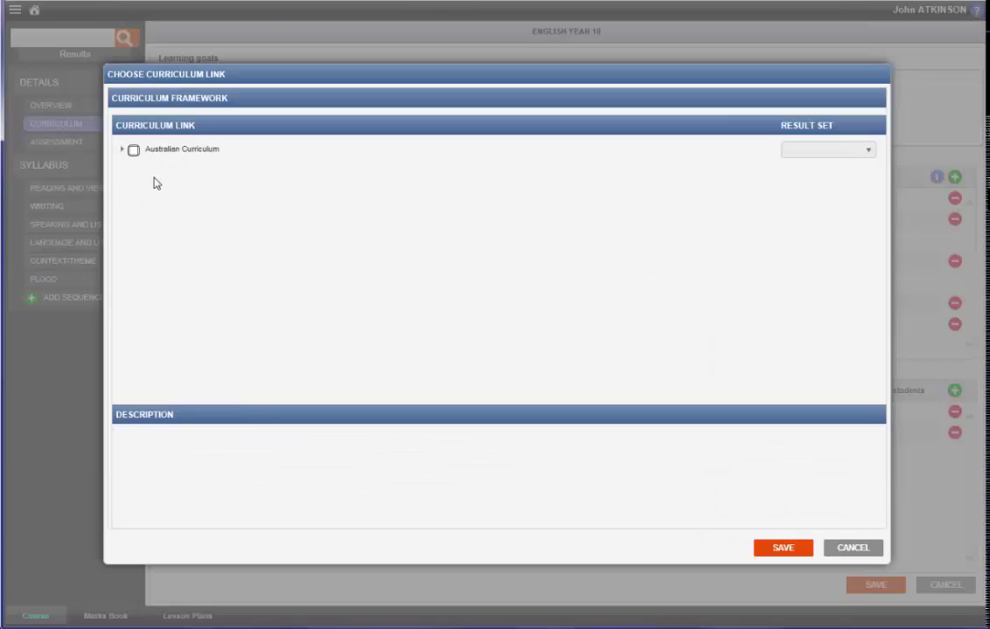
pyautogui.click(124, 152)
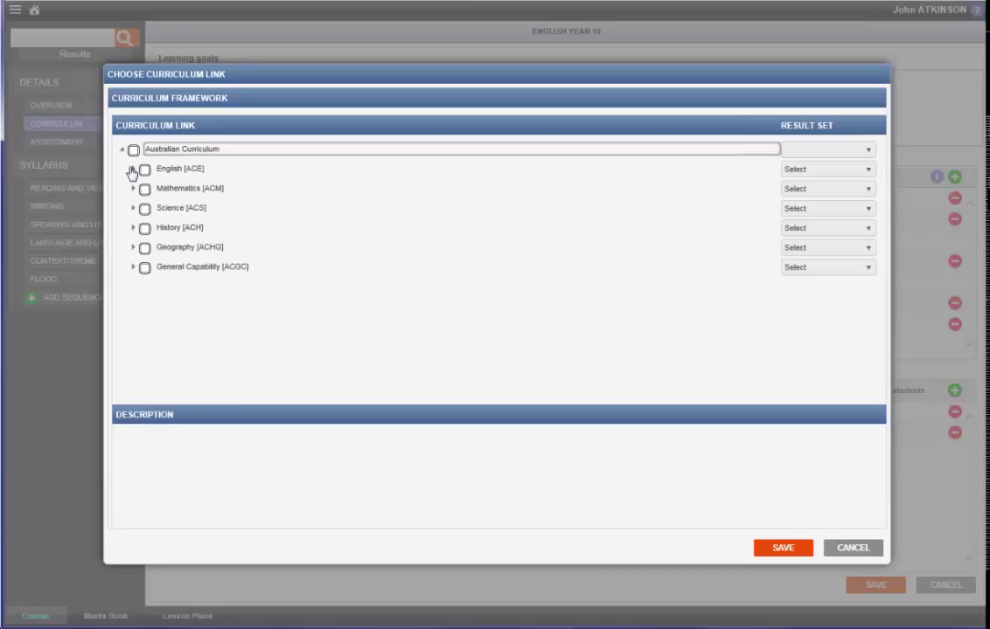
pyautogui.click(133, 169)
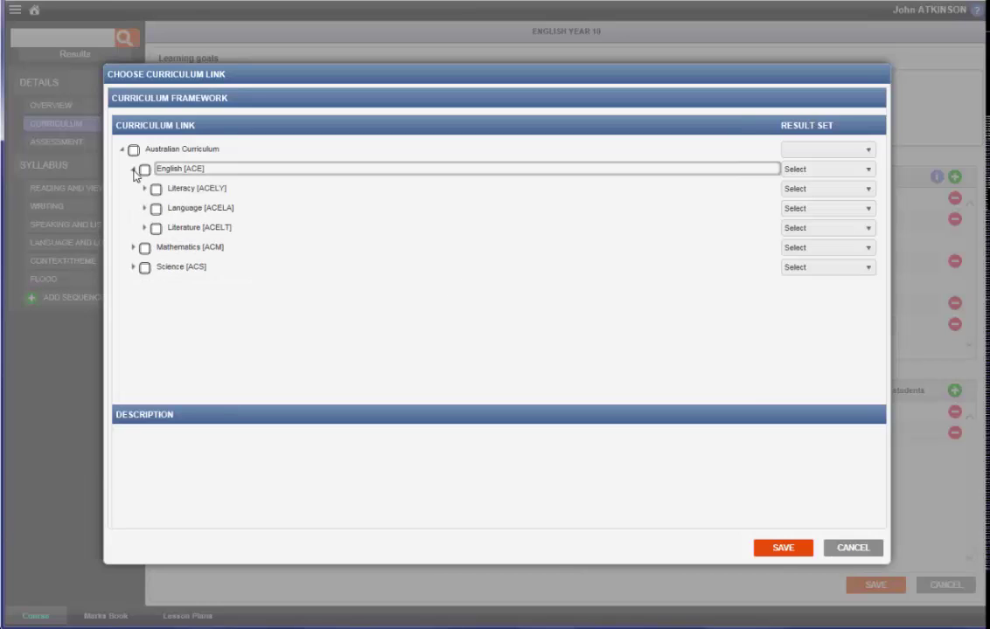
pyautogui.click(145, 189)
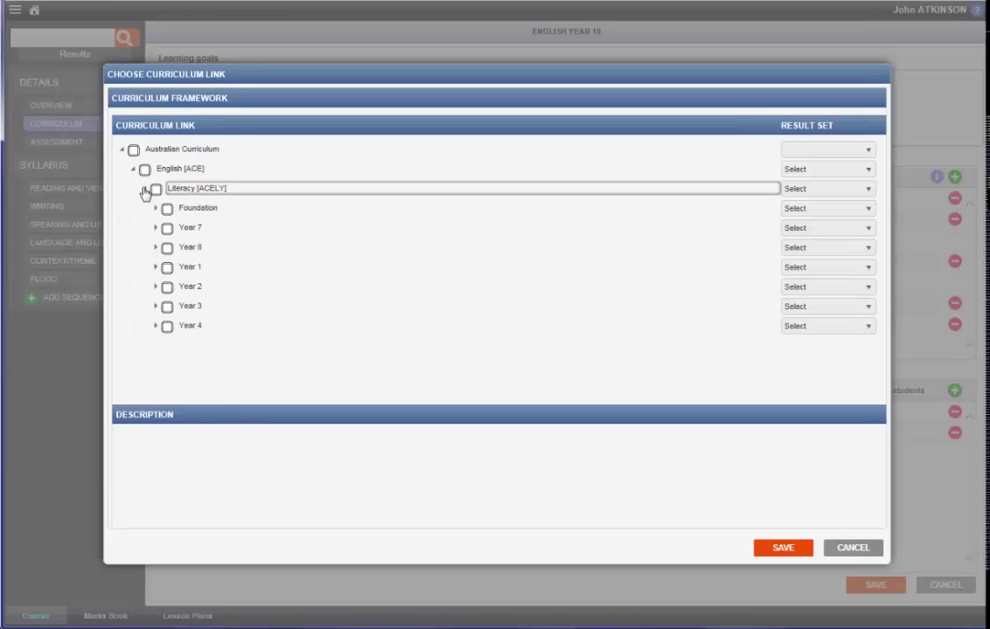
pyautogui.click(157, 385)
pyautogui.scroll(-2, 185, 354)
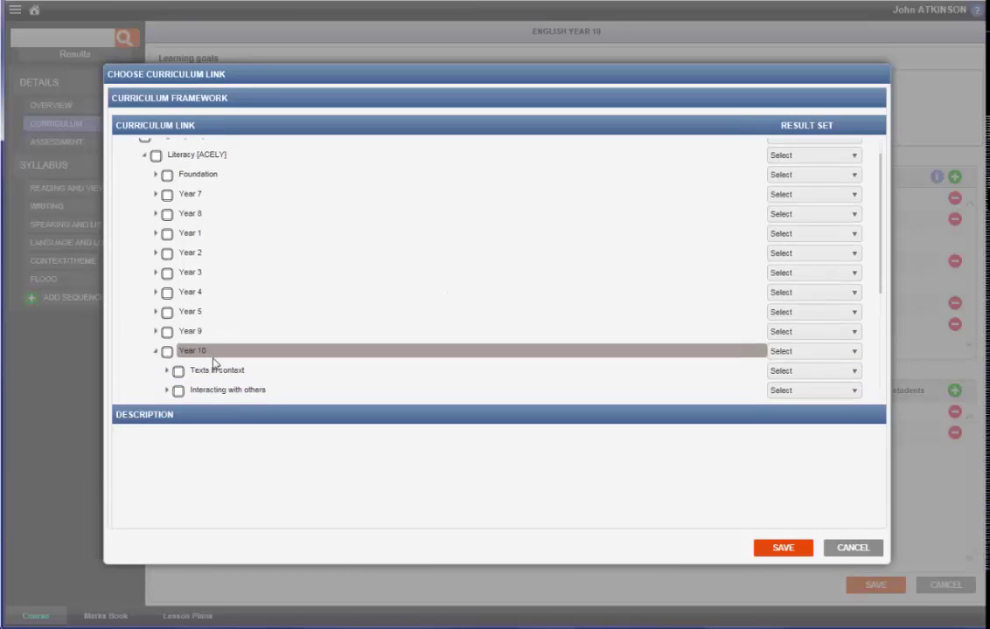
pyautogui.click(179, 334)
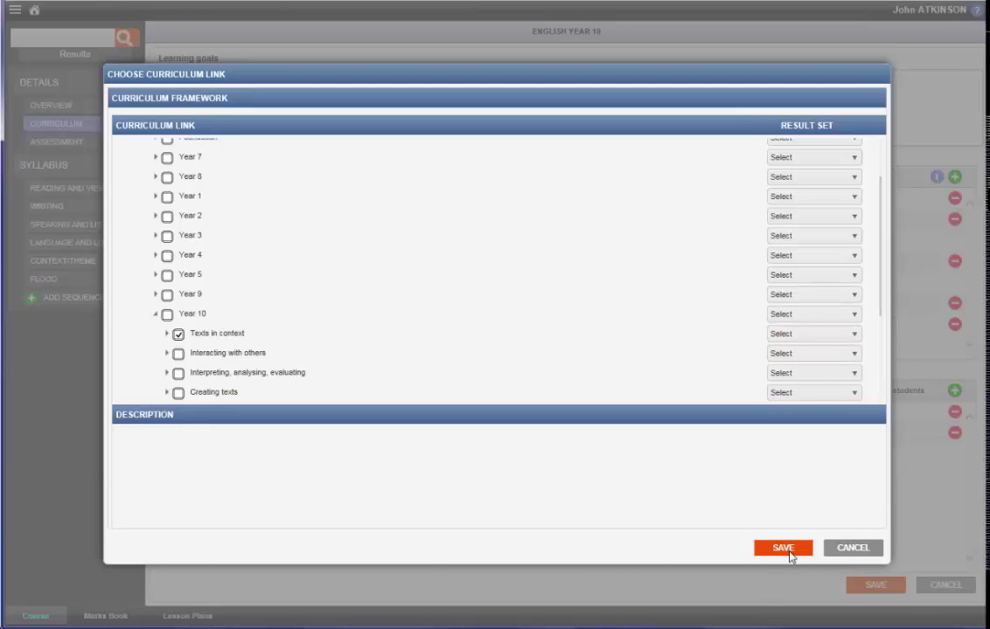
pyautogui.click(850, 548)
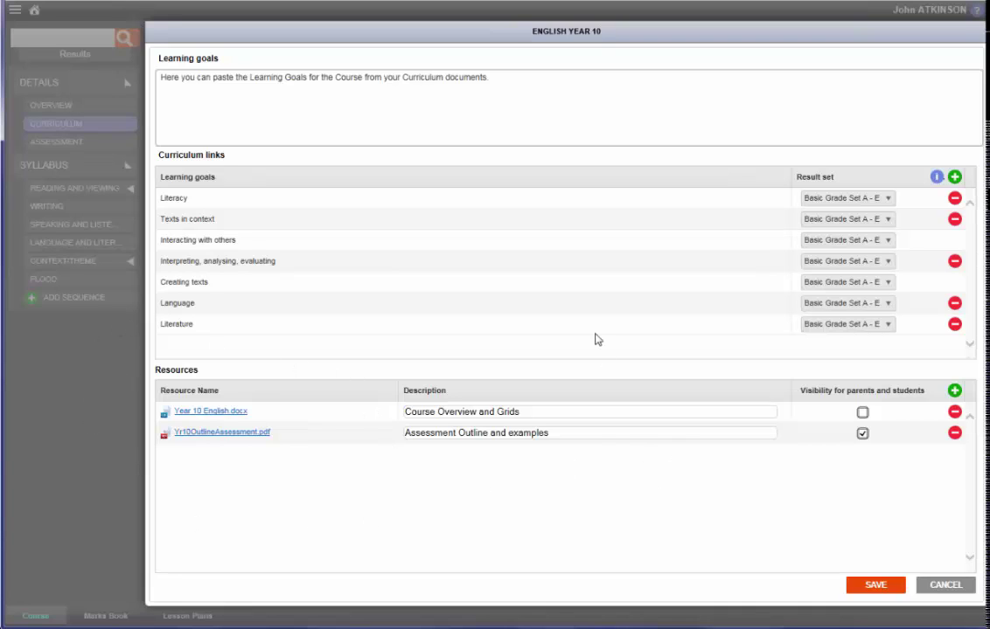
pyautogui.click(944, 586)
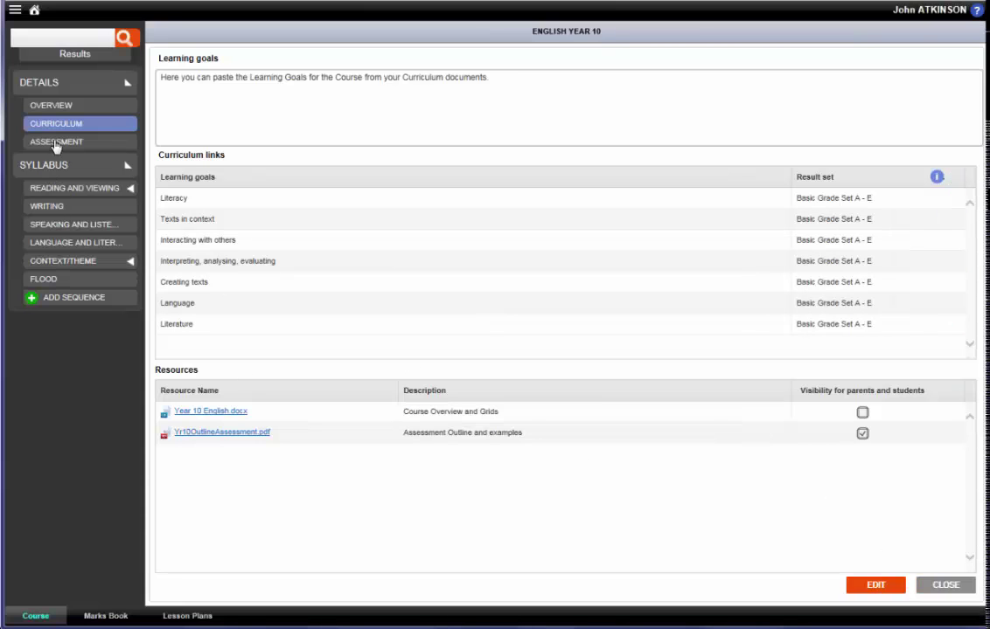
# View English Year 10's assessment settings, check the final-assessment grade options, then cancel editing
pyautogui.click(55, 143)
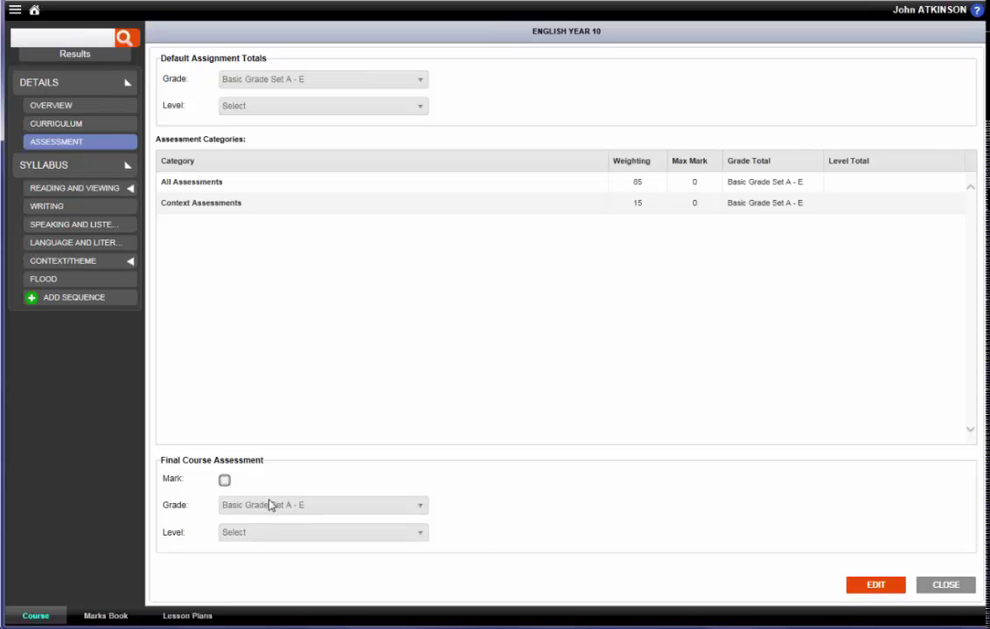
pyautogui.click(875, 585)
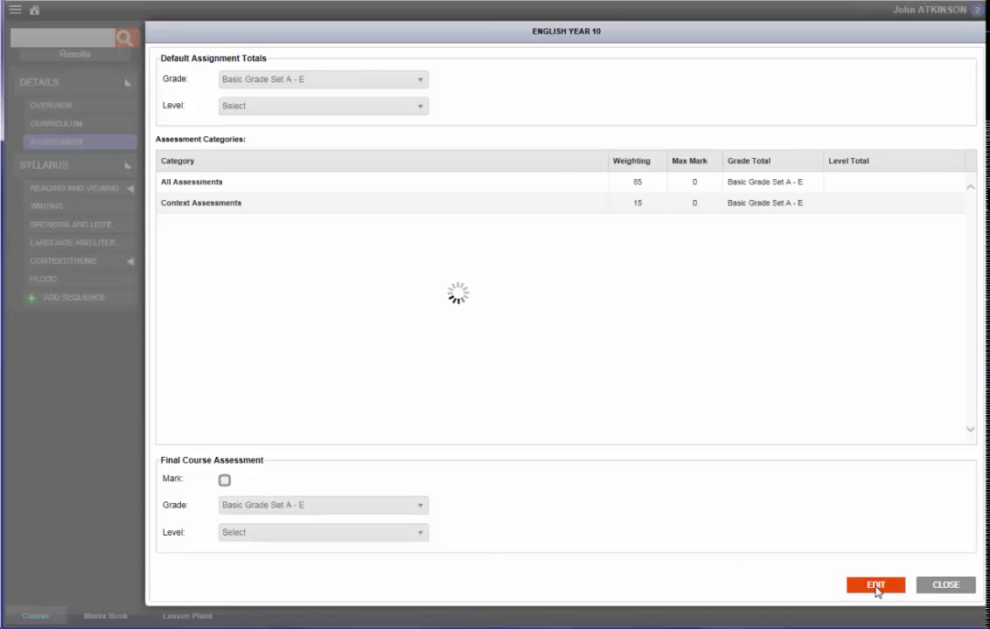
pyautogui.click(420, 507)
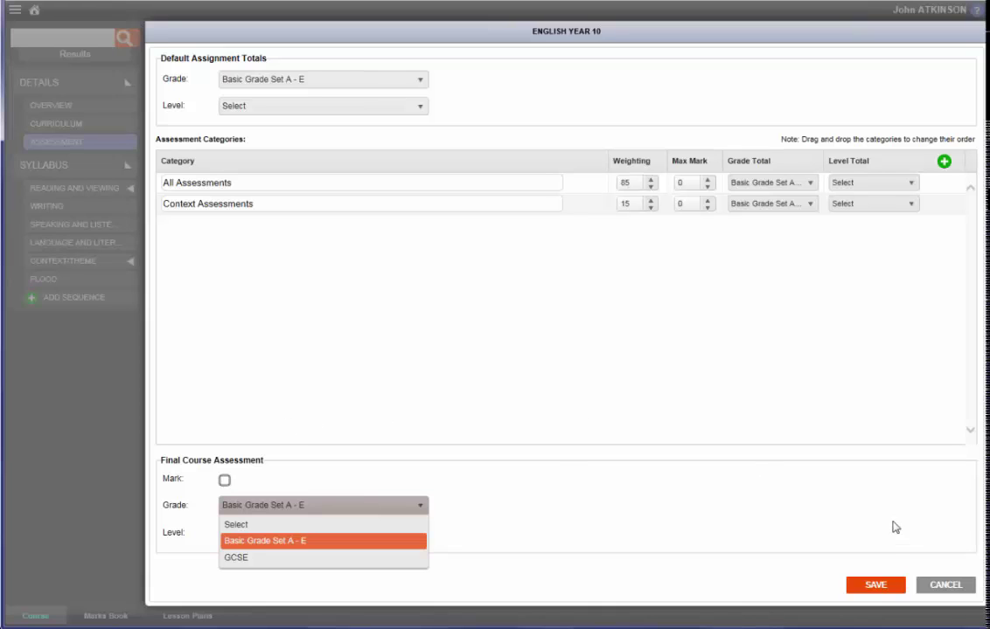
pyautogui.click(944, 585)
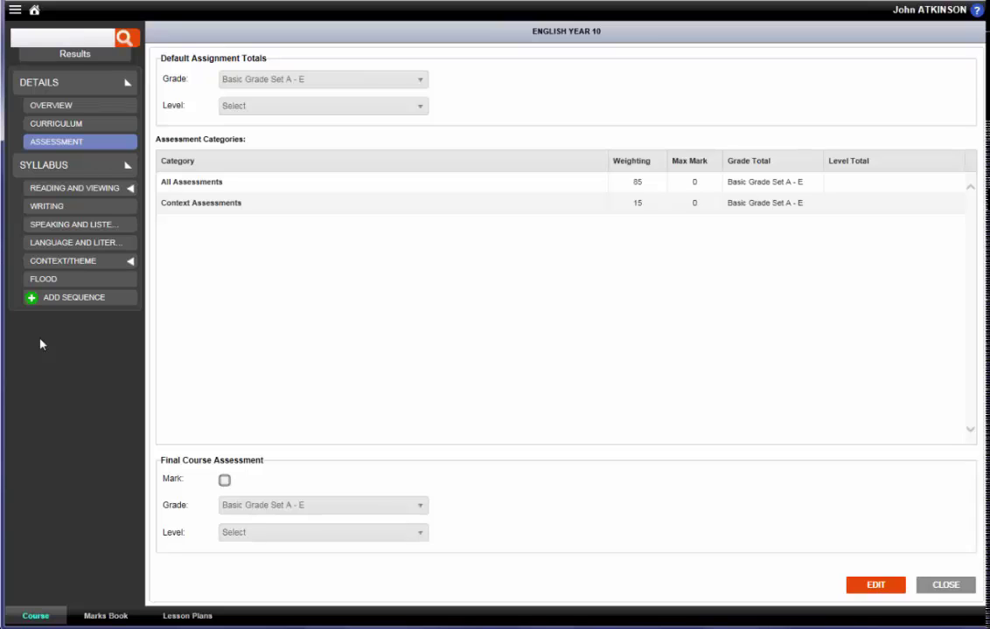
# Open the Shakespeare sequence under Reading and Viewing and list its 10x/En3 lesson plans
pyautogui.click(130, 192)
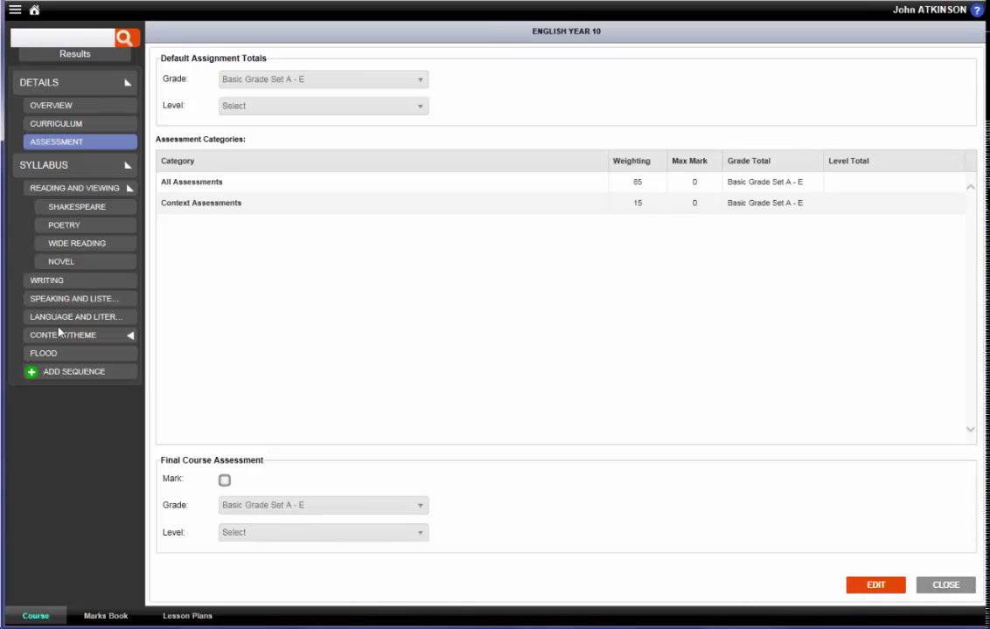
pyautogui.click(88, 211)
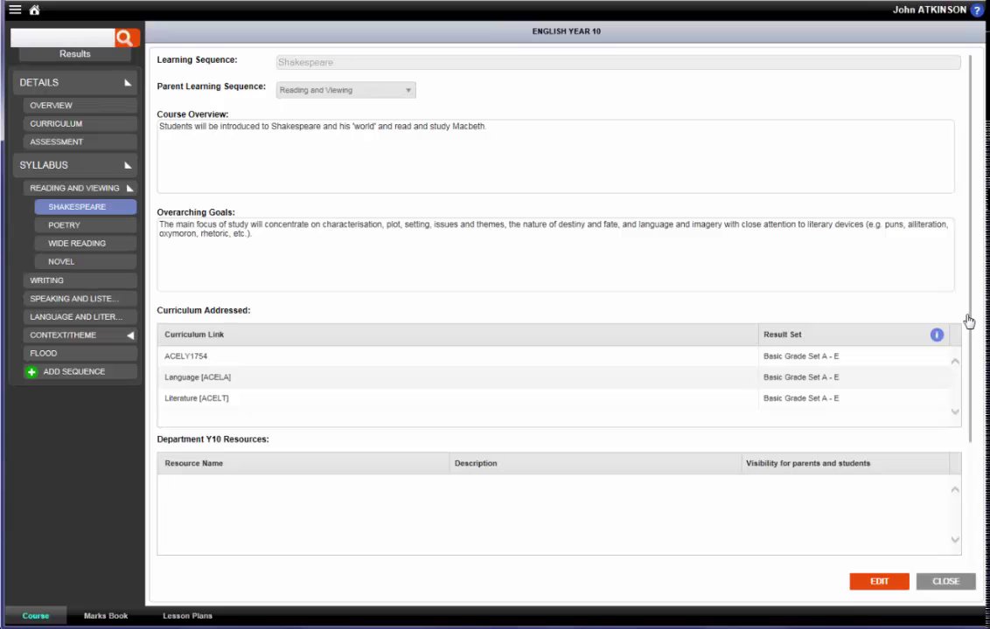
pyautogui.moveTo(971, 313); pyautogui.dragTo(961, 497)
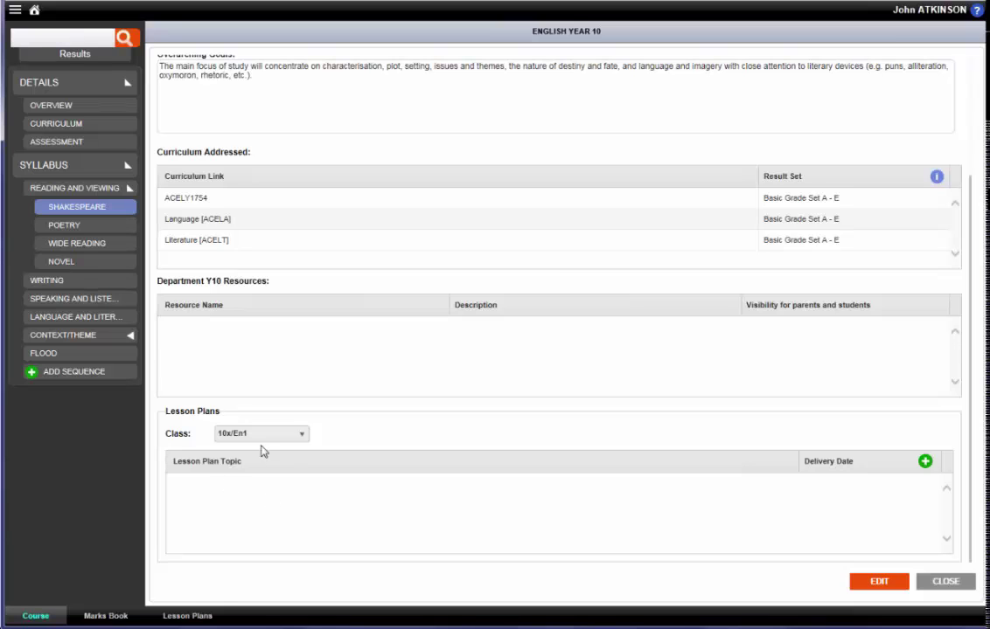
pyautogui.click(304, 436)
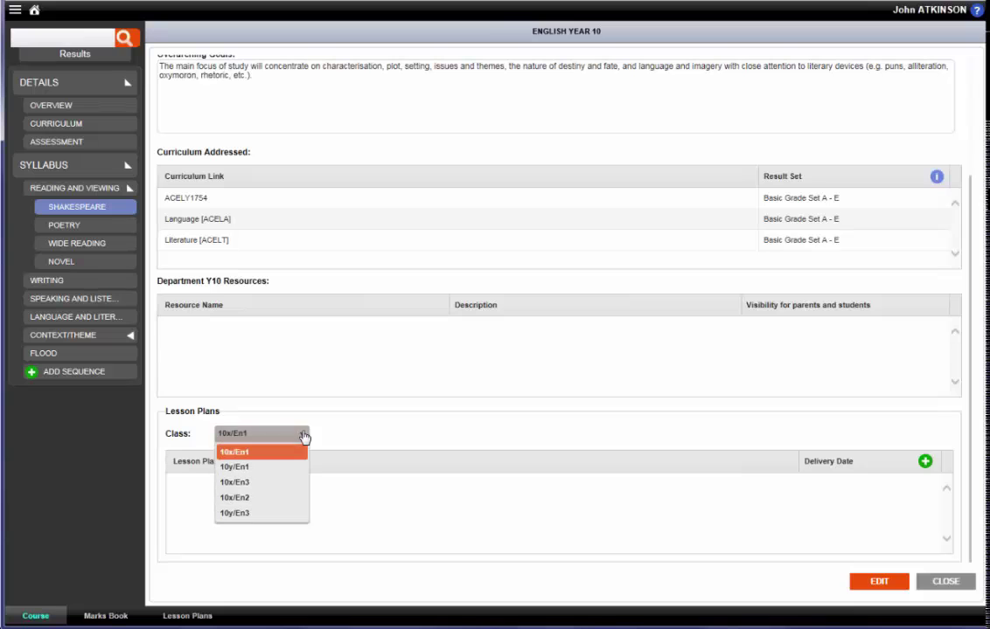
pyautogui.click(251, 485)
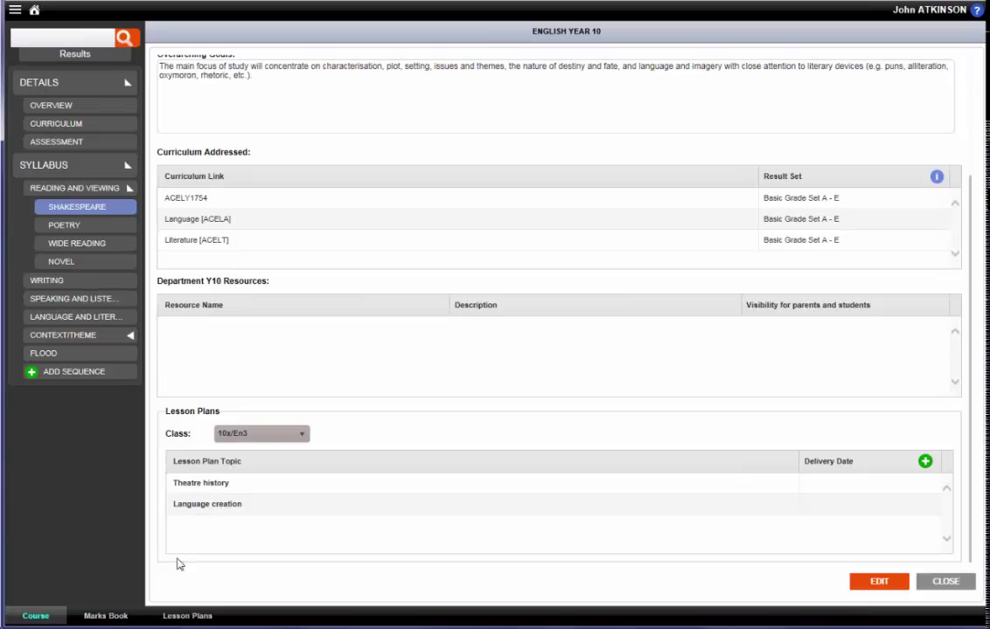
# Show the Lesson Plans listing with topics, courses, subjects and year levels
pyautogui.click(183, 618)
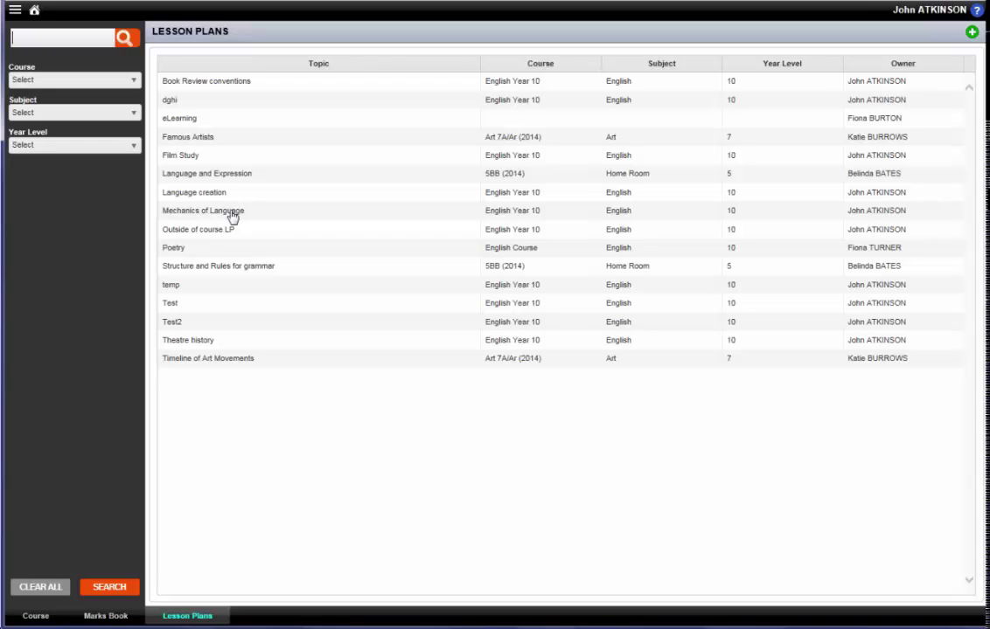
# Load the English 10x/En1 class in the Marks Book
pyautogui.click(105, 615)
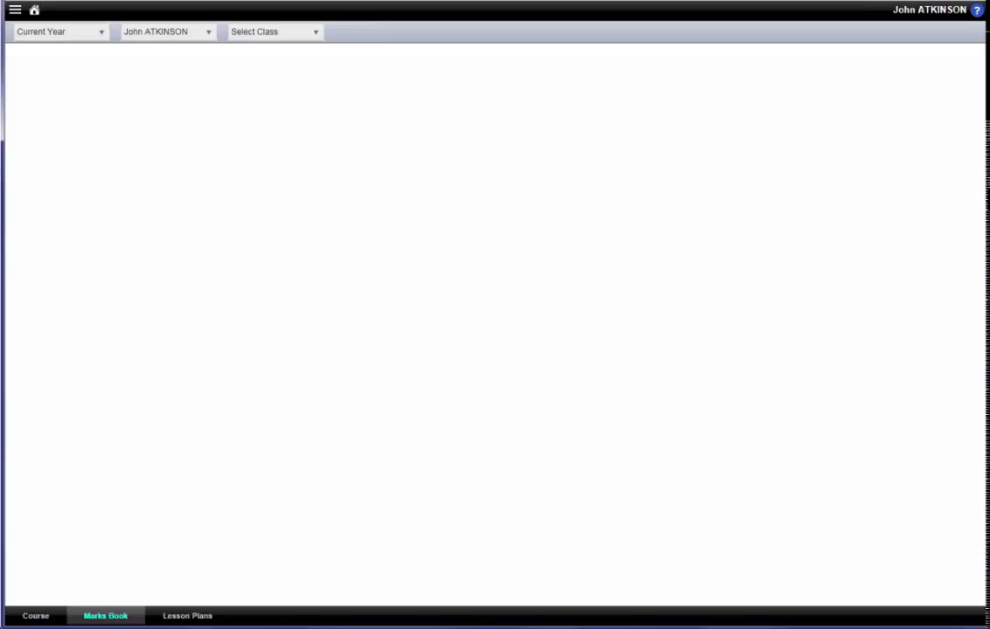
pyautogui.click(311, 35)
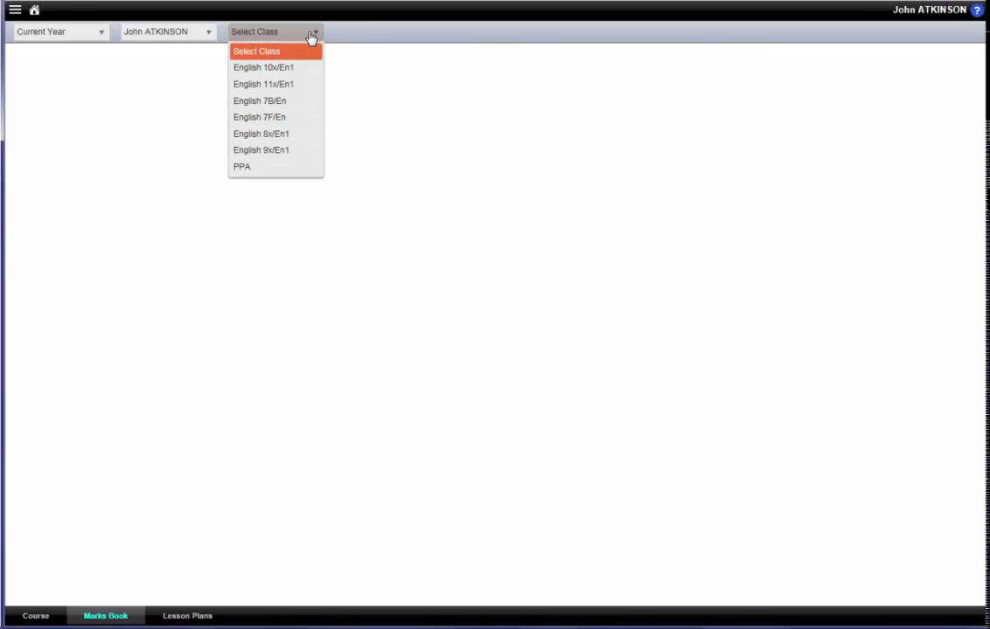
pyautogui.click(283, 68)
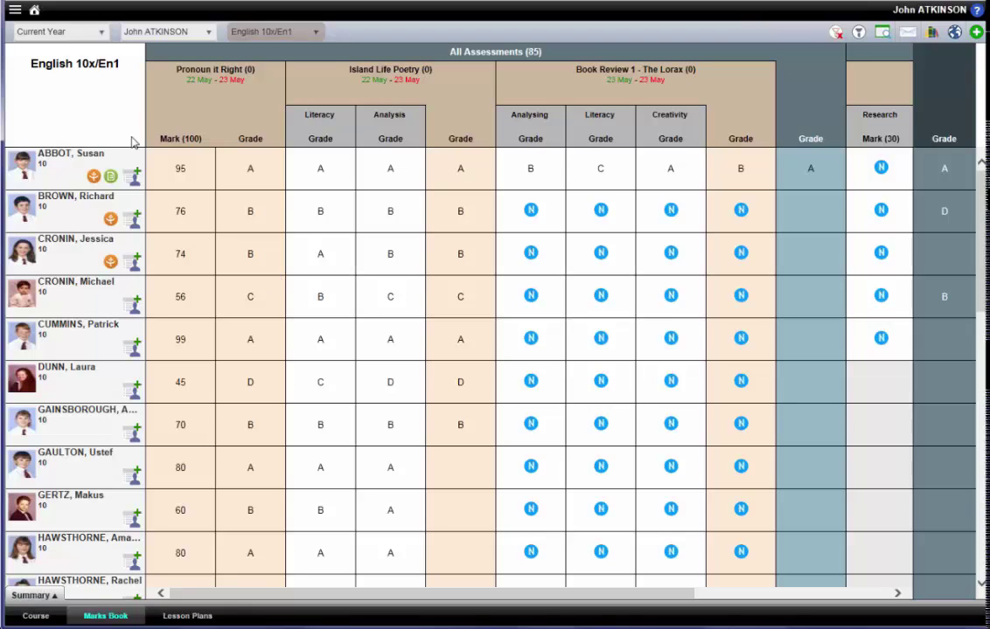
# Go back to the home dashboard via the home icon
pyautogui.click(34, 11)
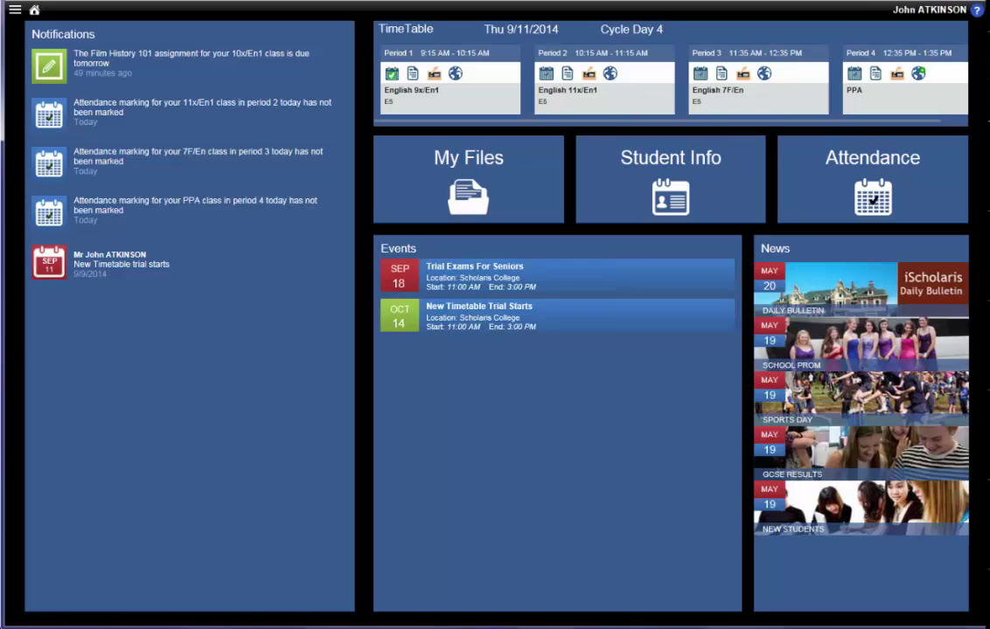
# Show the weekly timetable for 9/8–9/12/2014 and the Wednesday period 5 class link
pyautogui.click(417, 33)
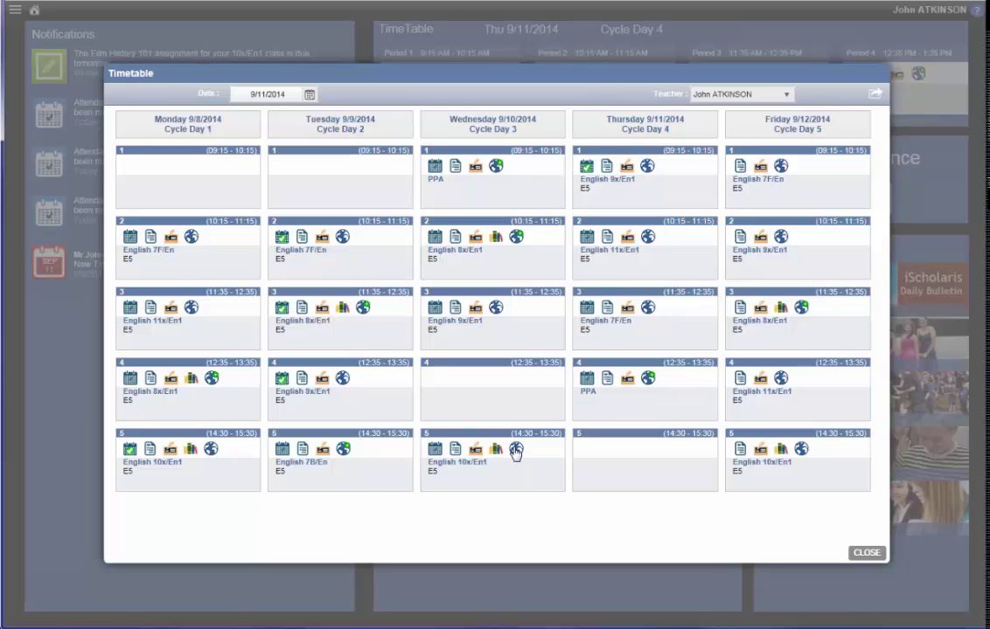
pyautogui.click(516, 451)
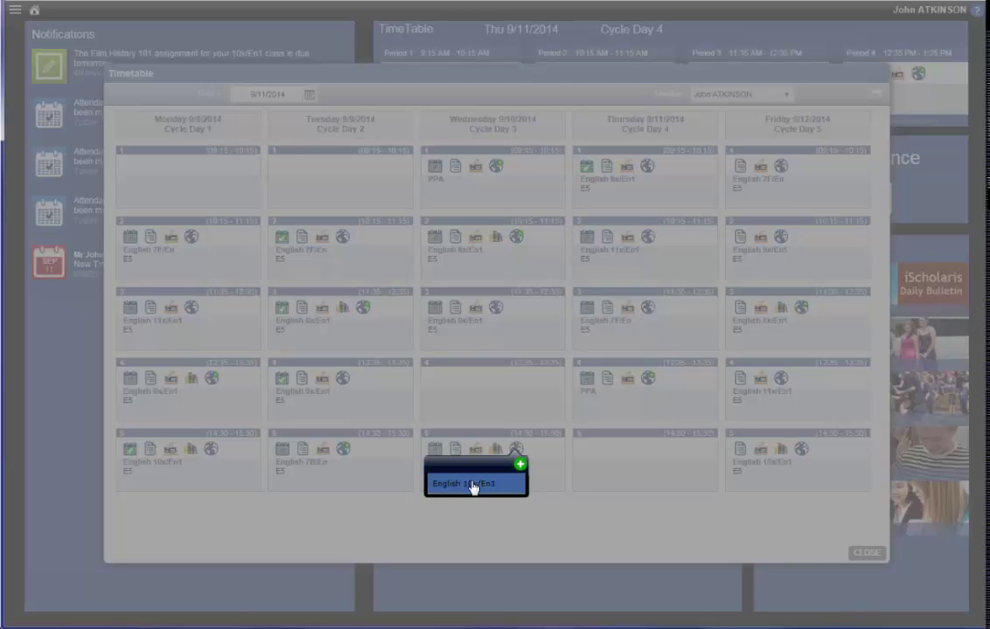
# Open the English 10x/En1 class site, correcting the account e-mail domain and signing in with Keep me signed in ticked
pyautogui.click(478, 486)
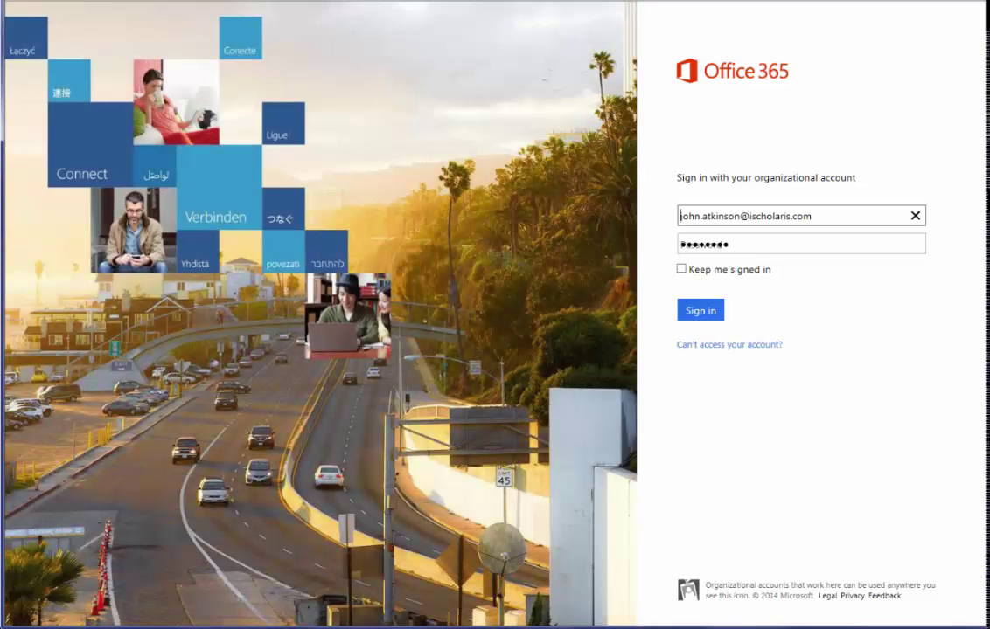
pyautogui.click(750, 216)
pyautogui.write('demo.')
pyautogui.click(681, 269)
pyautogui.click(708, 310)
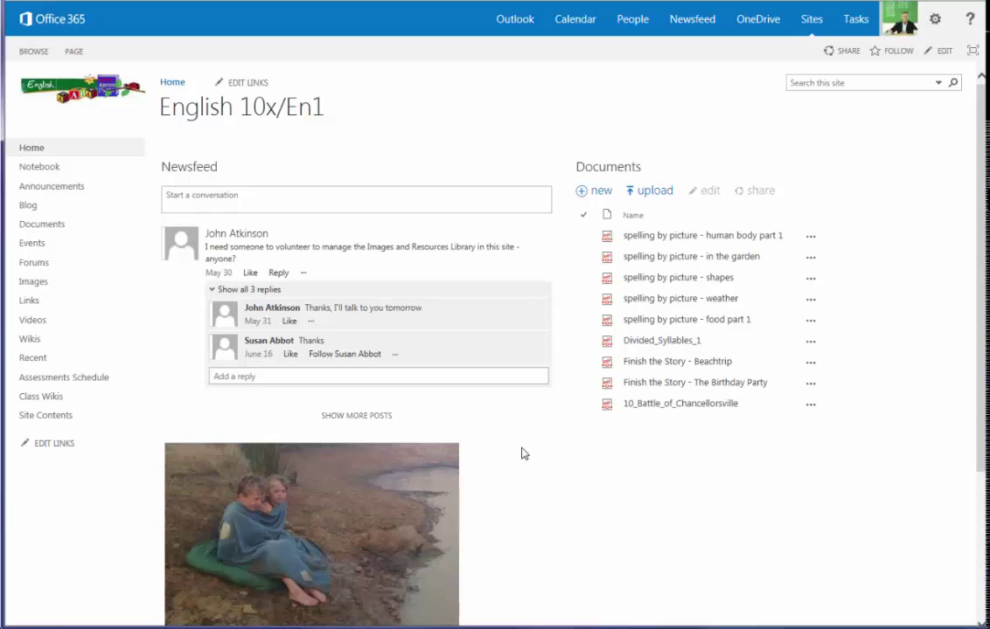
# Show the class Events calendar stepped back to June 2014, then return to the class site home
pyautogui.click(32, 244)
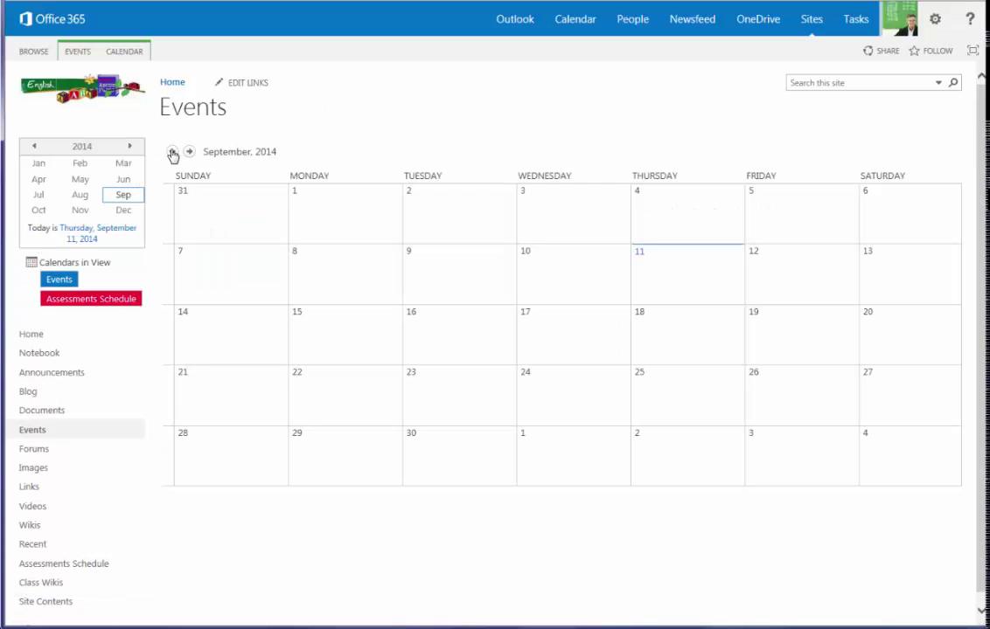
pyautogui.click(174, 152)
pyautogui.click(173, 152)
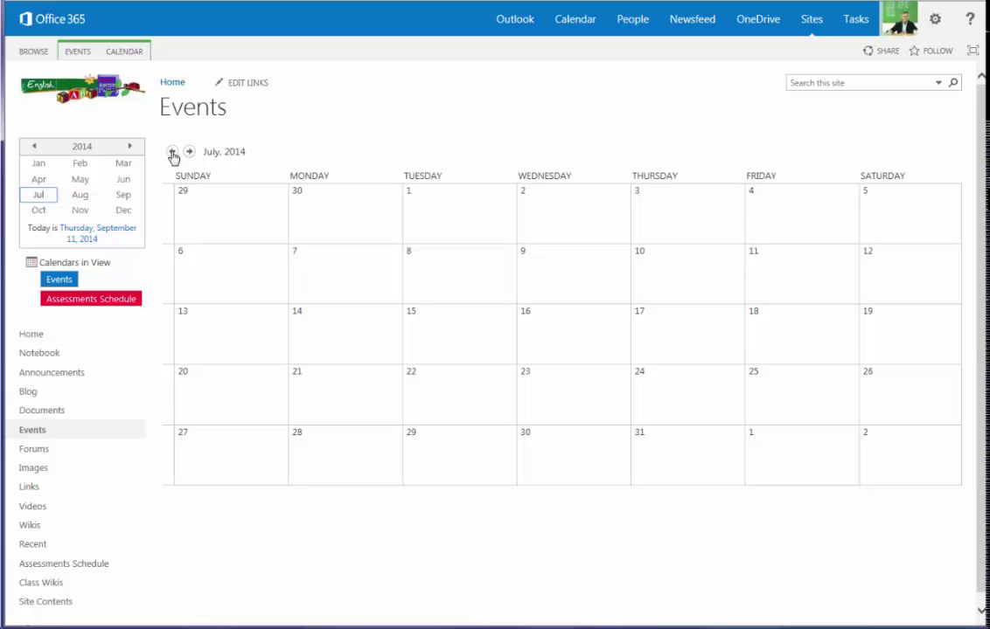
pyautogui.click(173, 152)
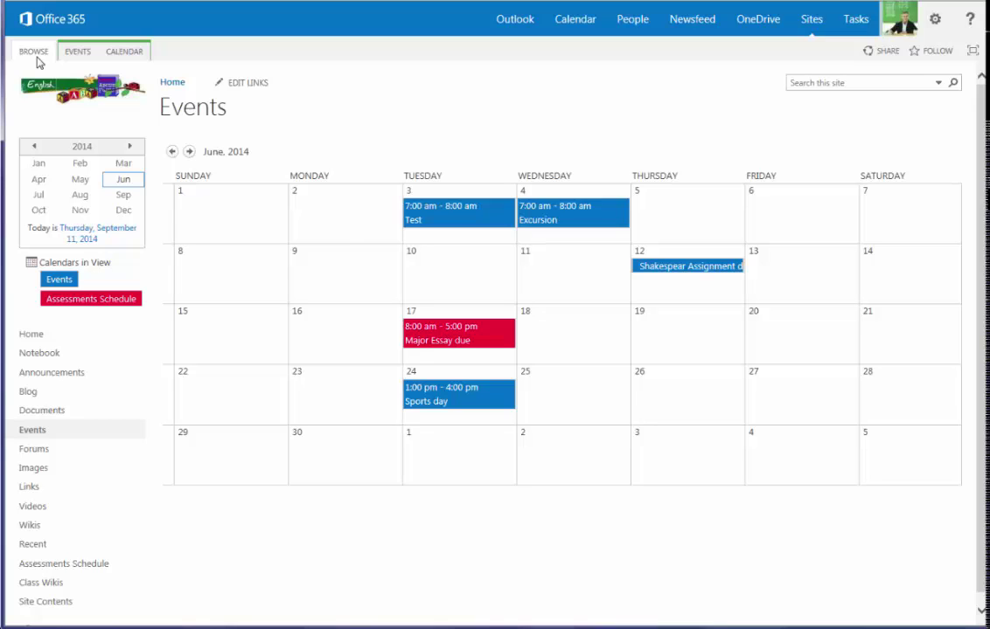
pyautogui.click(171, 85)
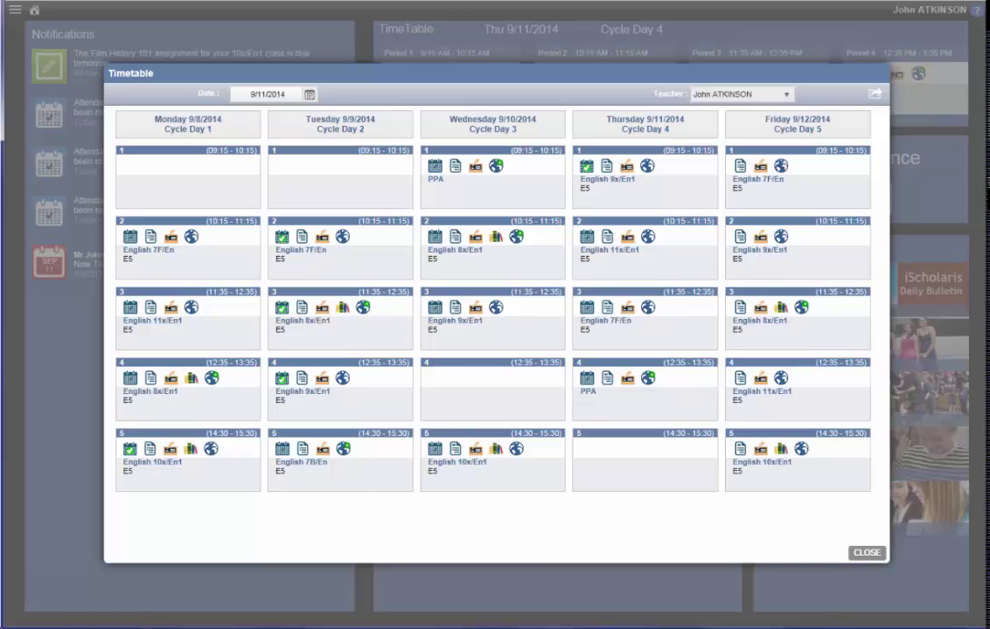
# Close the 9/8–9/12/2014 Timetable dialog and bring up the help guide on Home Screen
pyautogui.click(866, 552)
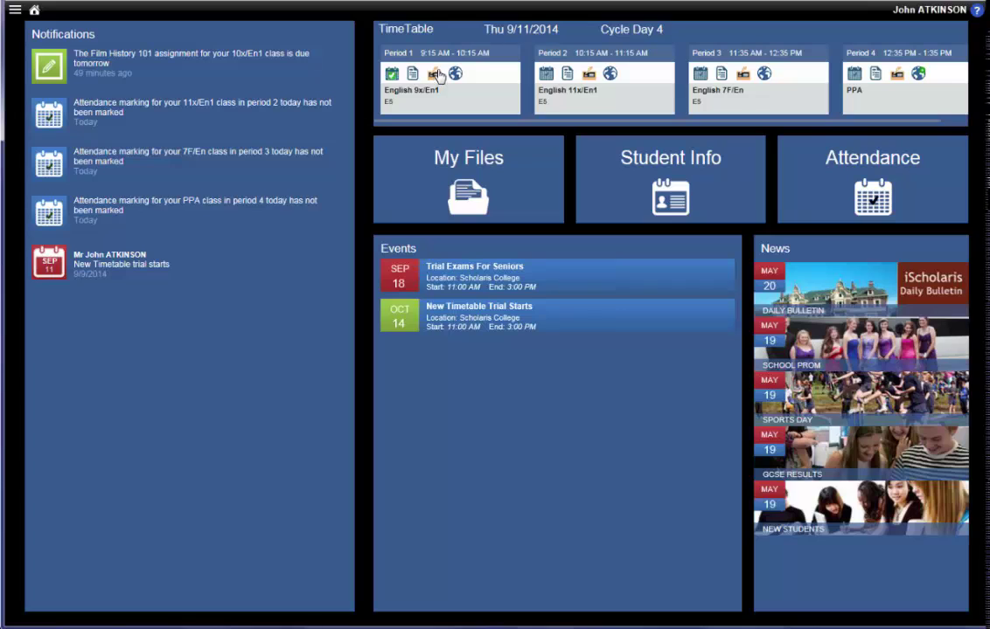
pyautogui.click(976, 13)
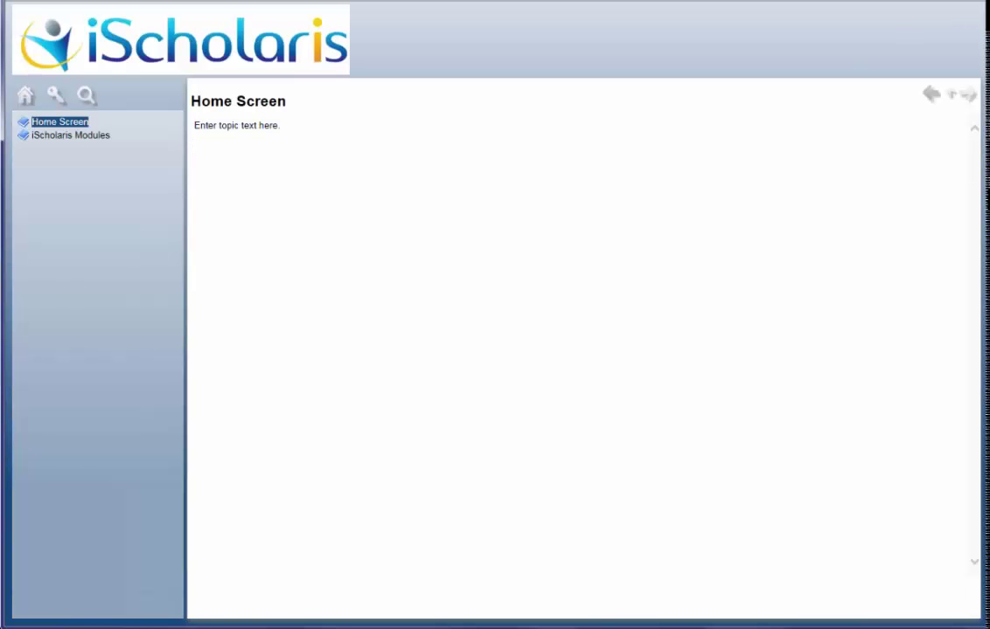
# Navigate iScholaris Modules > Marksbook Plus > Course Builder > Add a new course to Create New Course - Secondary
pyautogui.click(23, 136)
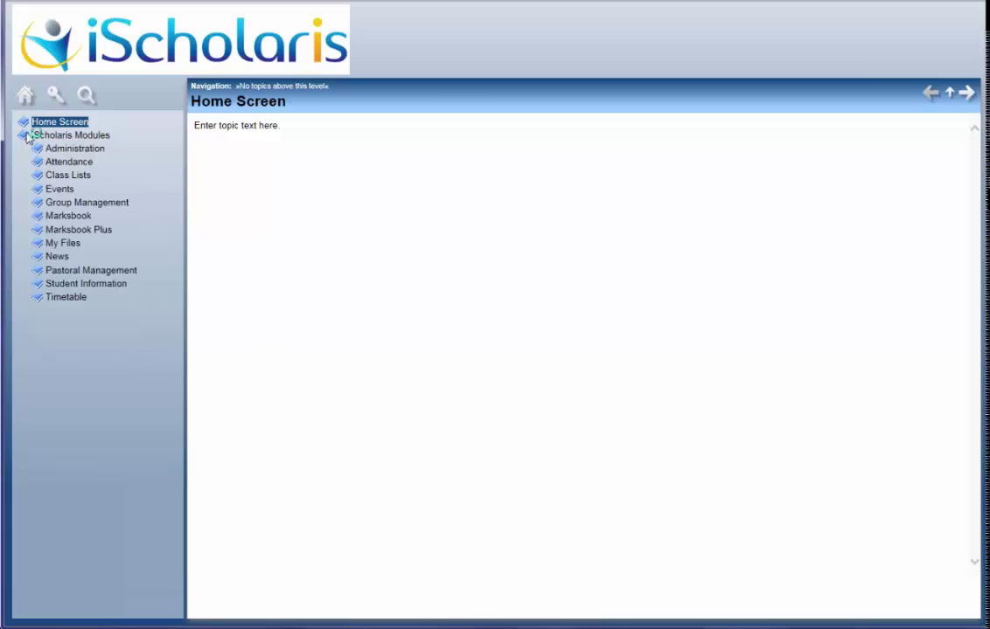
pyautogui.click(38, 231)
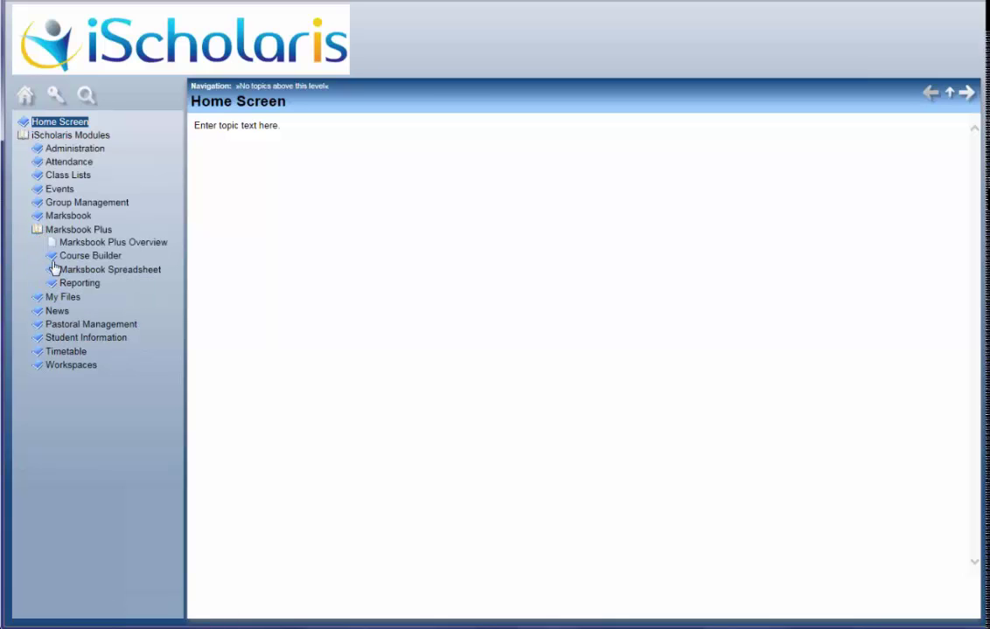
pyautogui.click(52, 256)
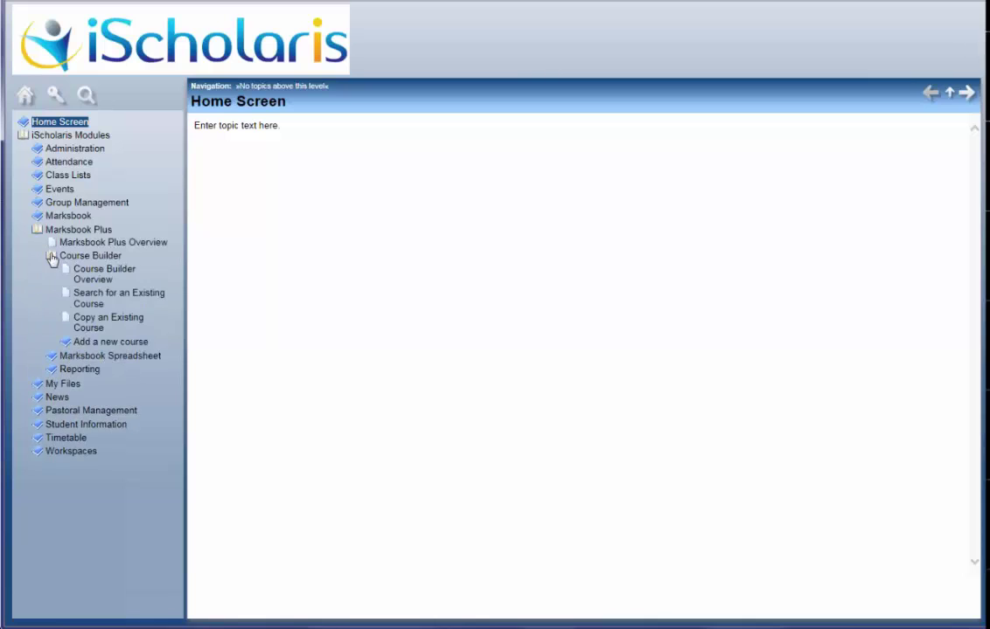
pyautogui.click(65, 342)
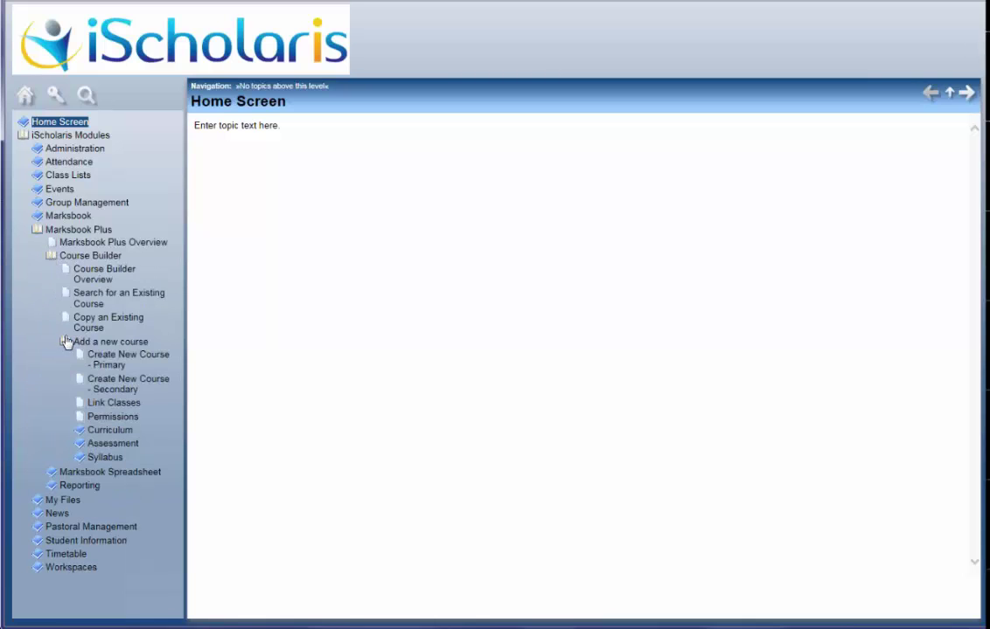
pyautogui.click(103, 385)
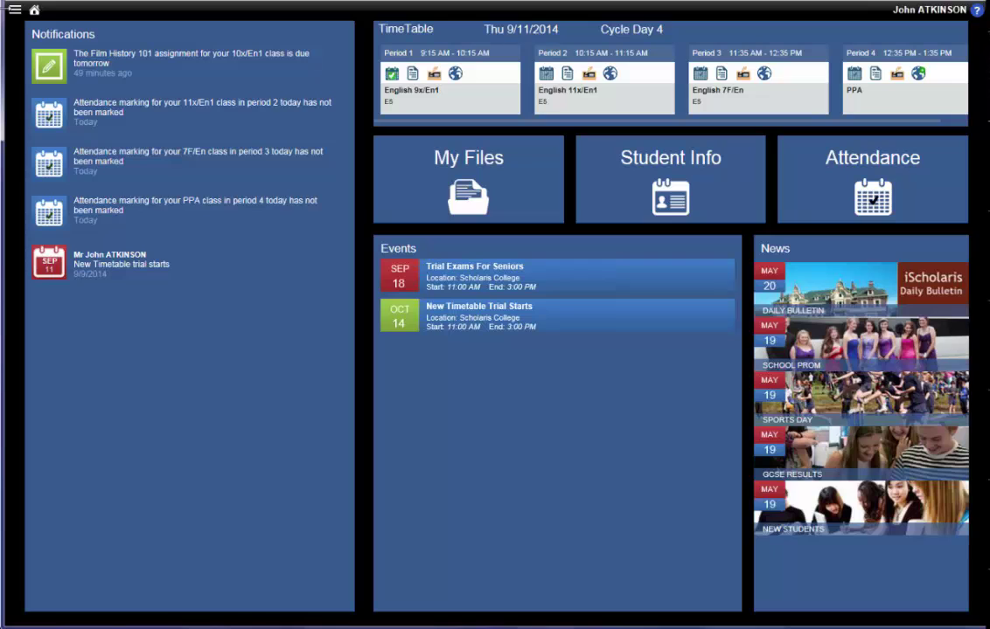
# Slide open the main menu listing Personal and School modules from Home to Group Mgmt
pyautogui.click(15, 13)
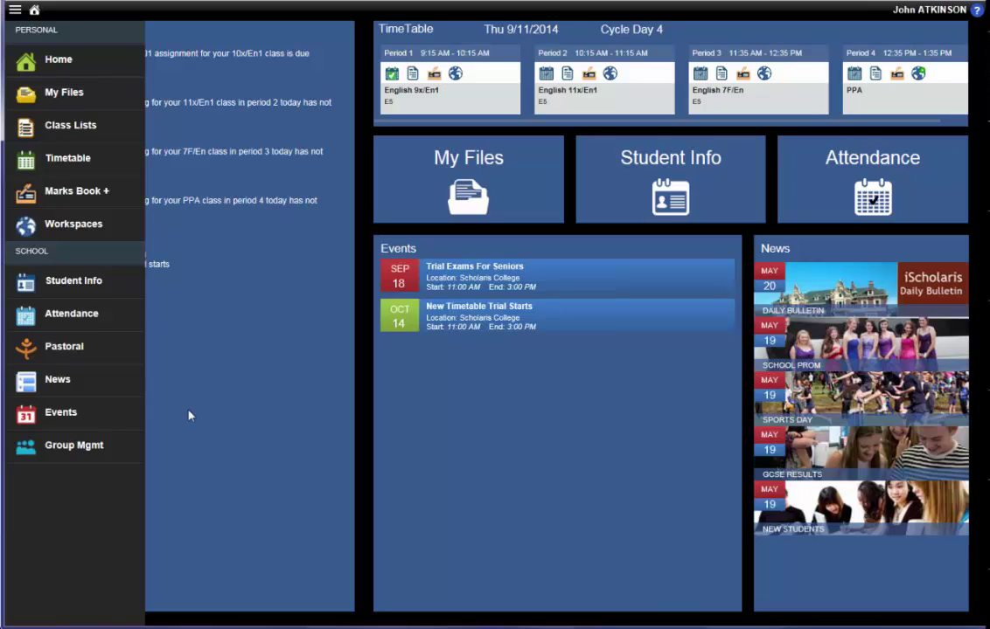
# Close the main menu to reveal the full home dashboard
pyautogui.click(186, 481)
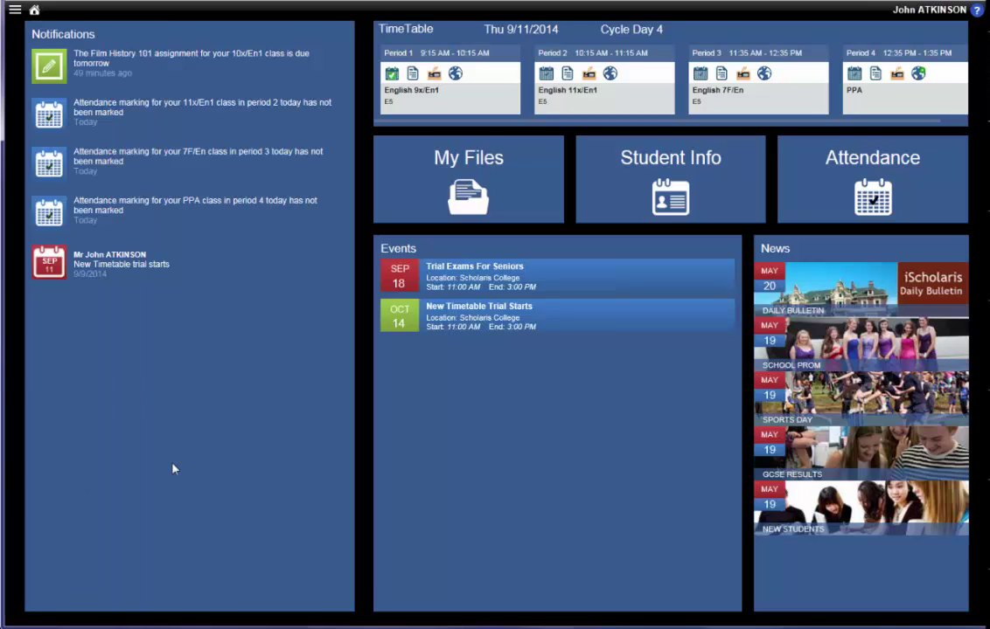